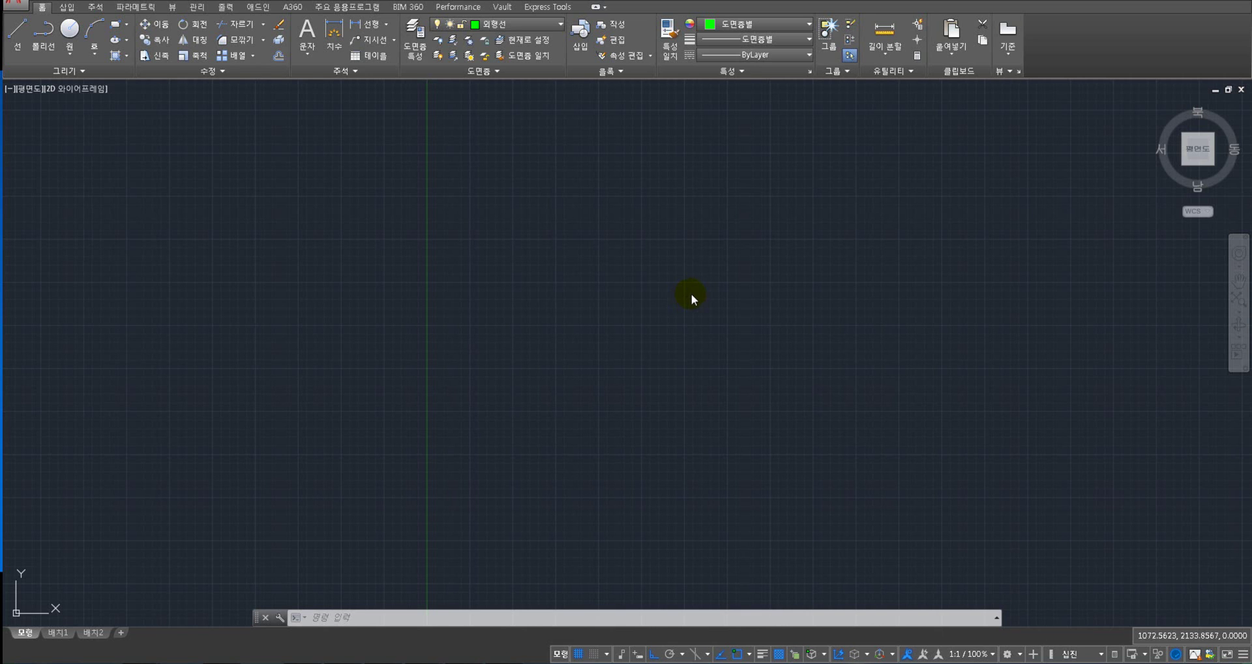
# - Draw a long horizontal line and a vertical line crossing it
pyautogui.rightClick(644, 291)
pyautogui.click(302, 317)
pyautogui.click(1043, 317)
pyautogui.rightClick(793, 248)
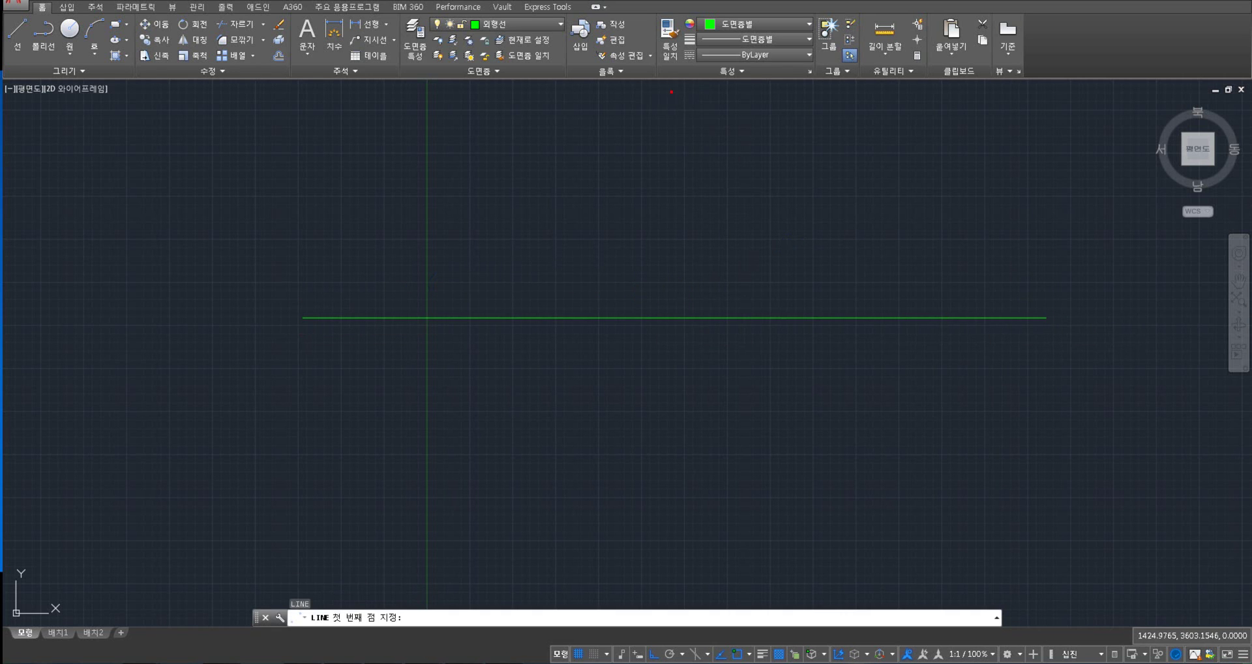
pyautogui.click(671, 92)
pyautogui.click(671, 573)
pyautogui.press('Escape')
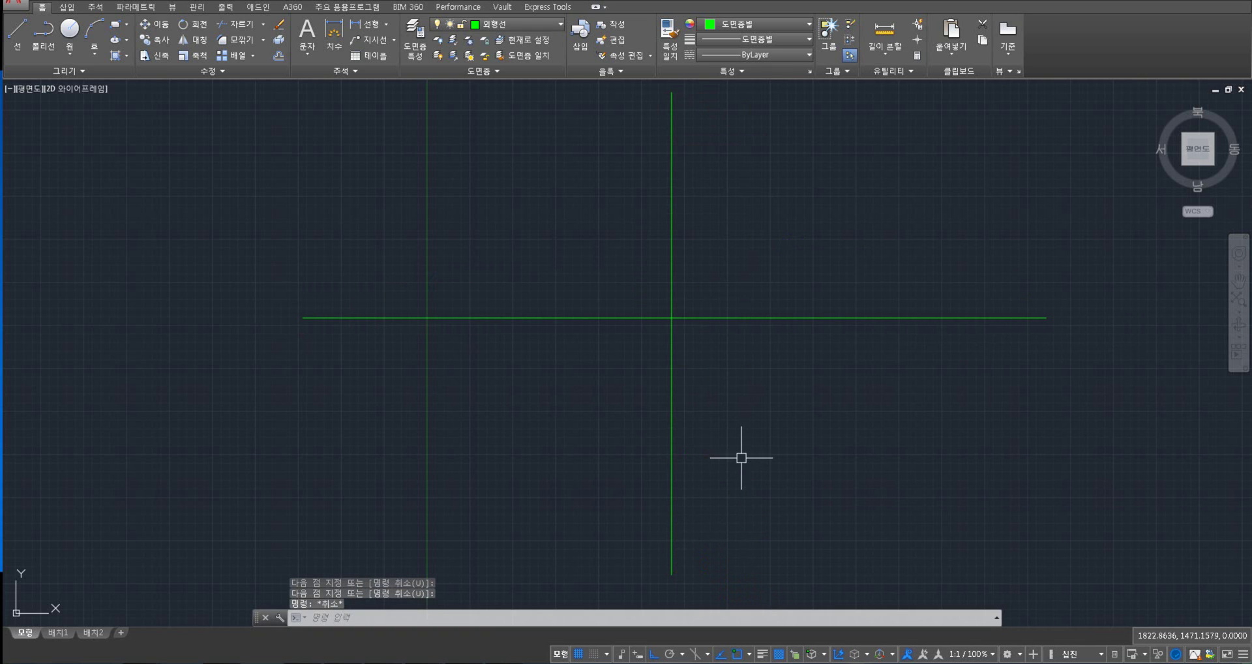
# - Draw a circle of diameter 133 centred on the lines' intersection
pyautogui.write('c')
pyautogui.press('Return')
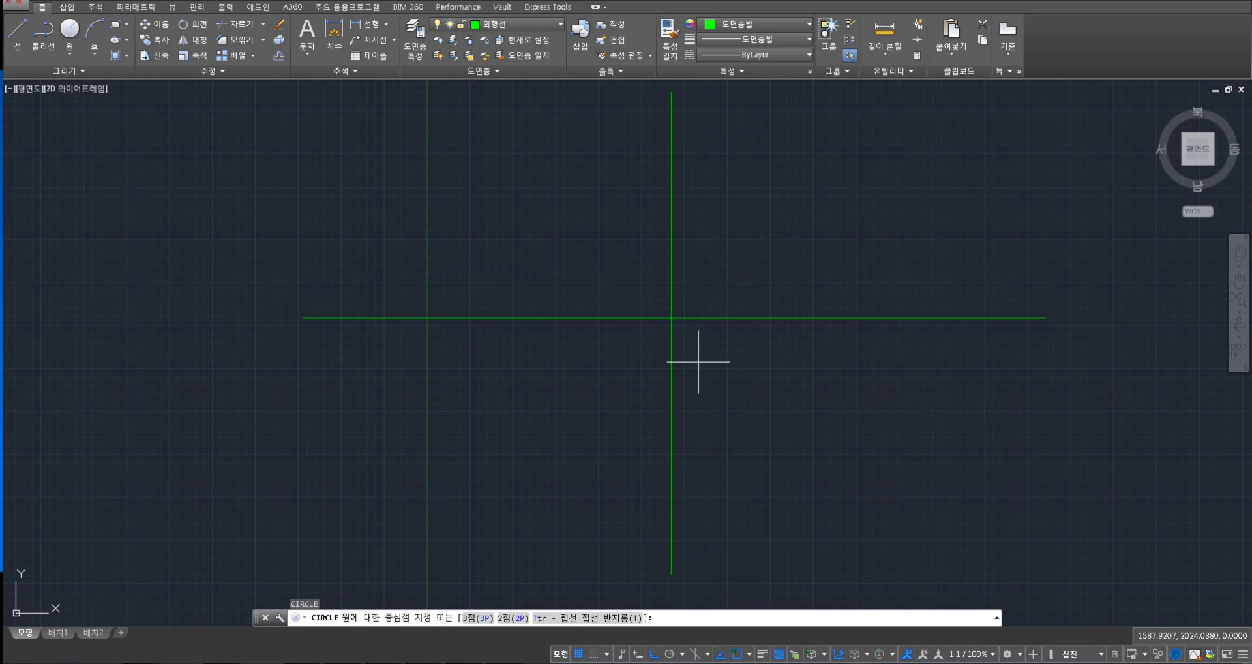
pyautogui.click(672, 318)
pyautogui.write('d')
pyautogui.press('Return')
pyautogui.write('133')
pyautogui.press('Return')
# - Put the circle and both lines on the 중심선 centerline layer
pyautogui.scroll(8, 675, 318)
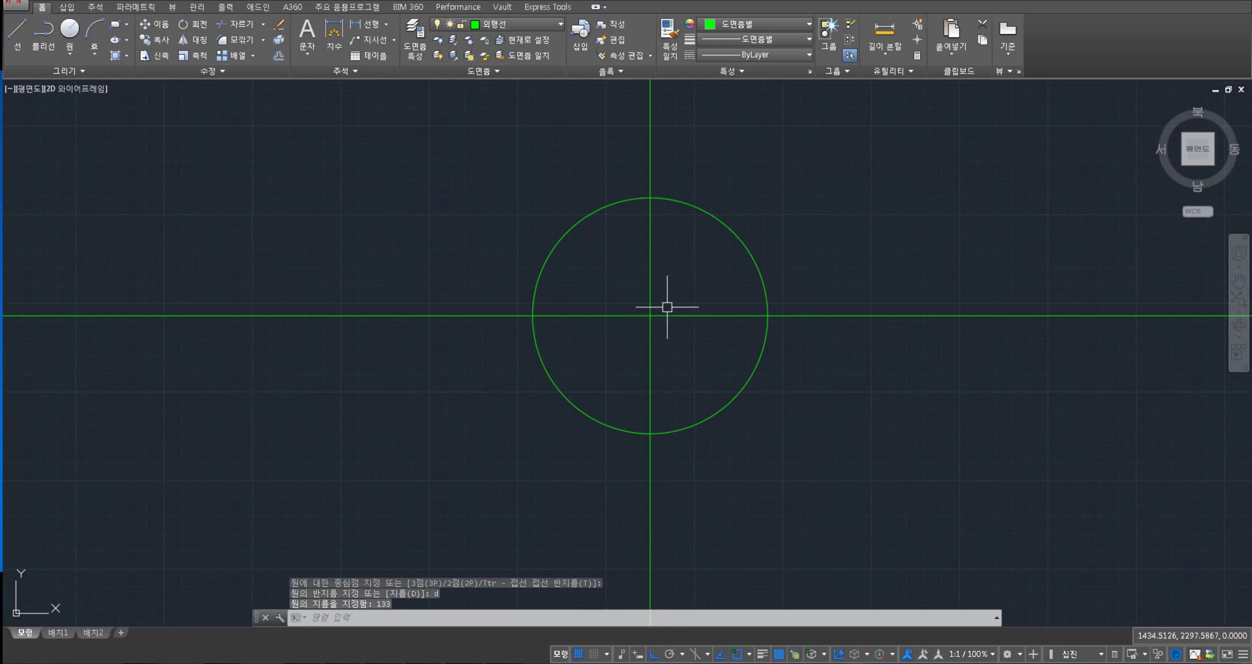
pyautogui.click(844, 462)
pyautogui.click(460, 168)
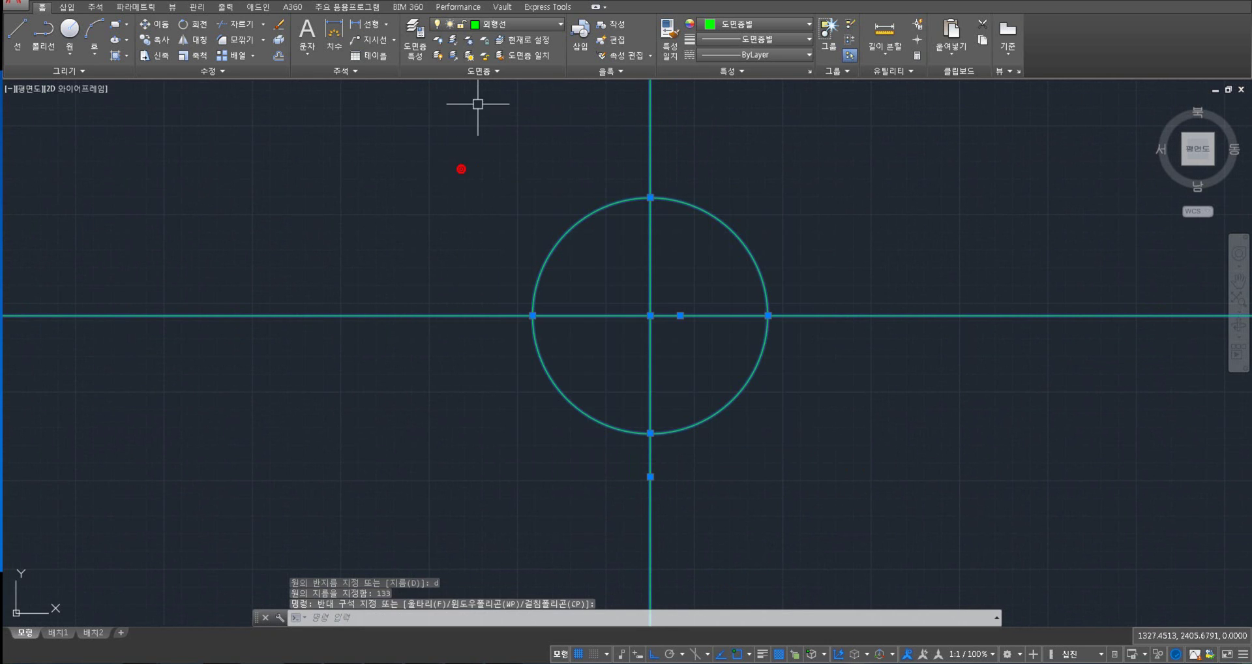
pyautogui.click(500, 25)
pyautogui.click(500, 134)
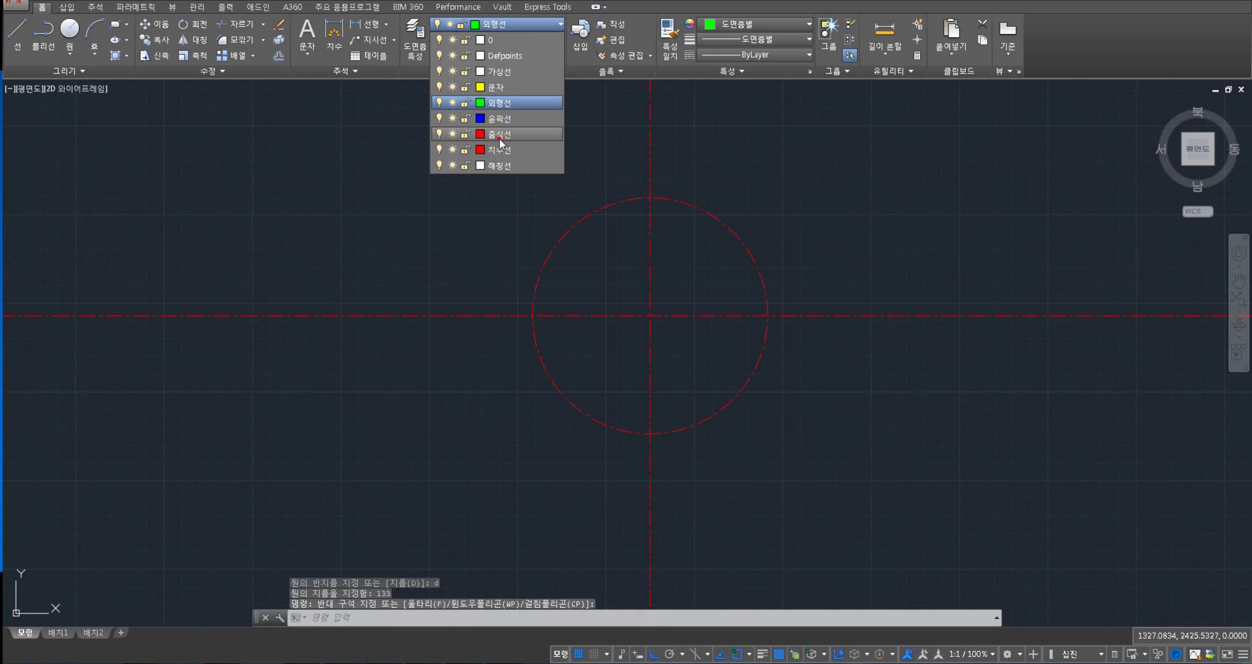
pyautogui.scroll(2, 617, 235)
pyautogui.moveTo(617, 235); pyautogui.dragTo(600, 193, button='middle')
pyautogui.press('Escape')
pyautogui.press('Escape')
# - Trim the centerline ends sticking out beyond the circle, using the circle as cutting edge
pyautogui.write('tr')
pyautogui.press('Return')
pyautogui.click(905, 410)
pyautogui.click(810, 388)
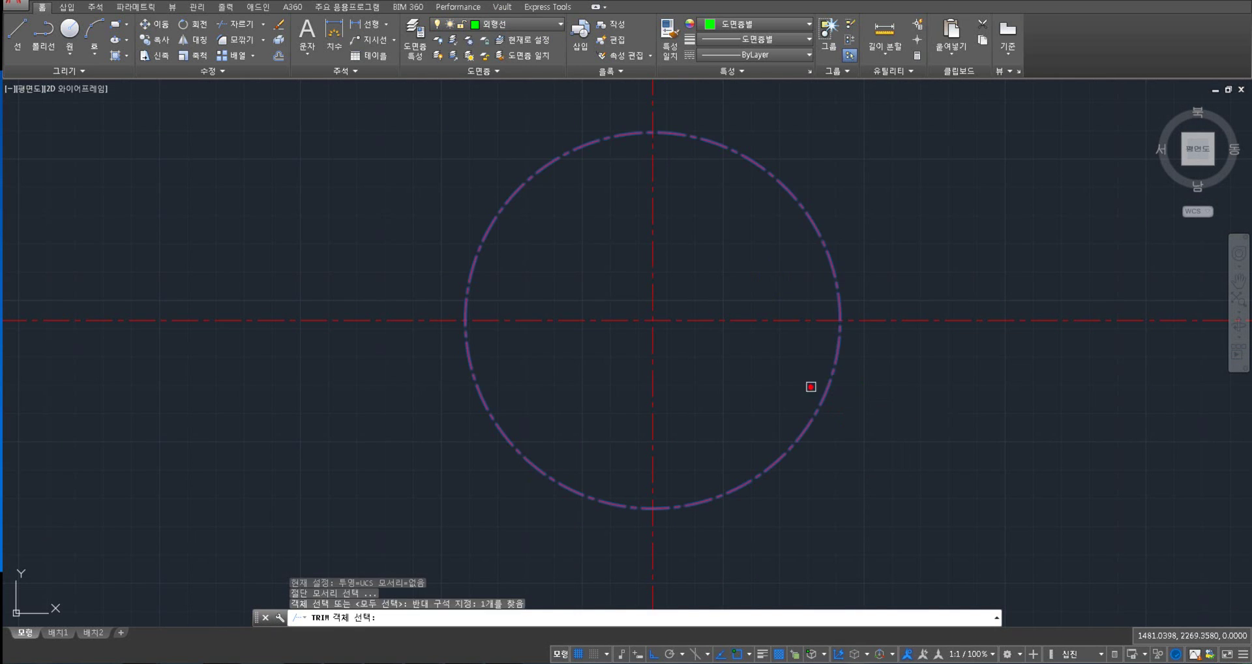
pyautogui.press('Return')
pyautogui.click(943, 351)
pyautogui.click(902, 260)
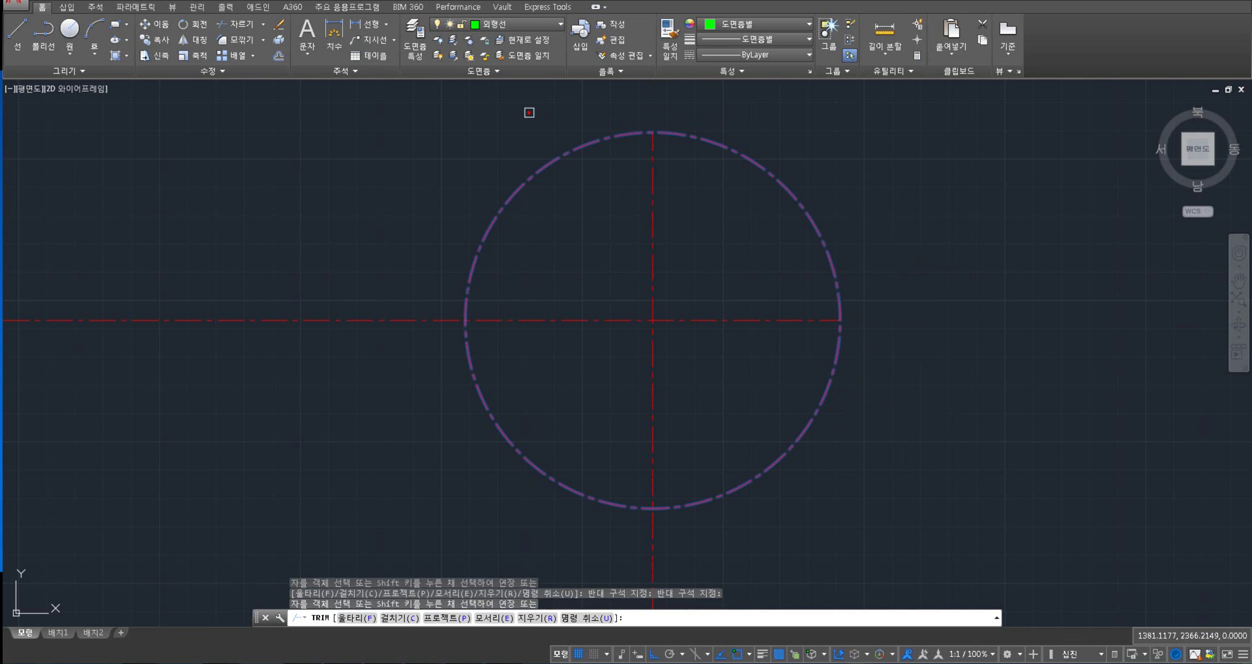
pyautogui.click(317, 419)
pyautogui.click(253, 265)
pyautogui.click(763, 566)
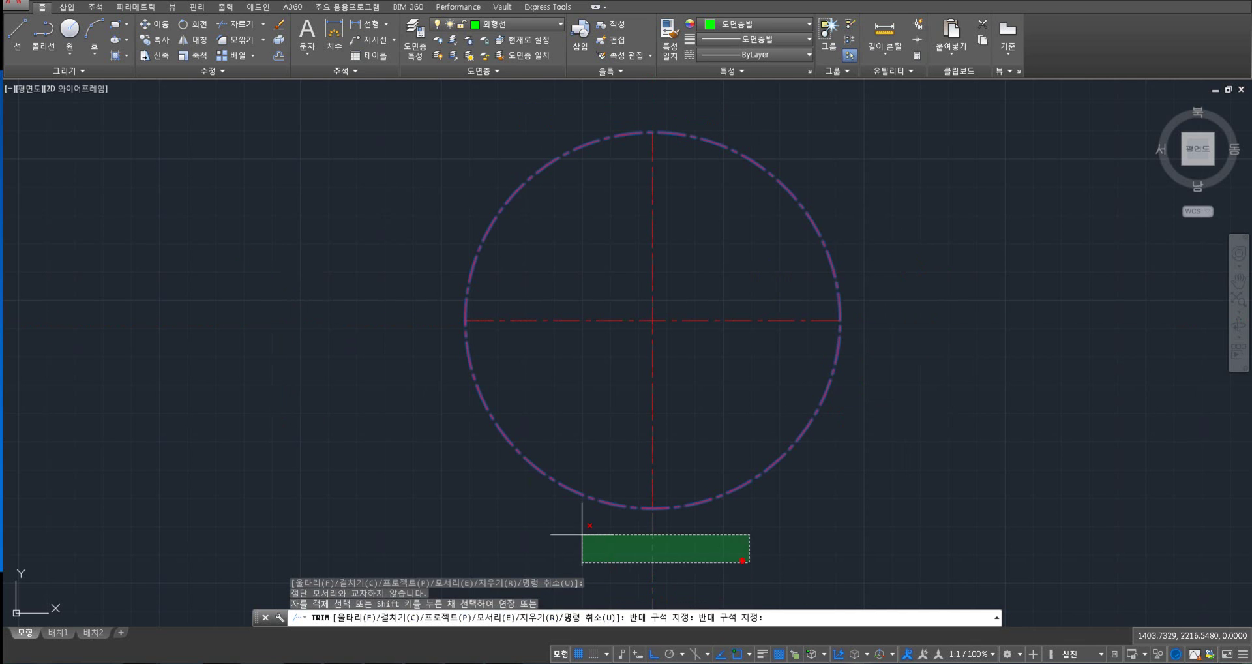
pyautogui.press('Return')
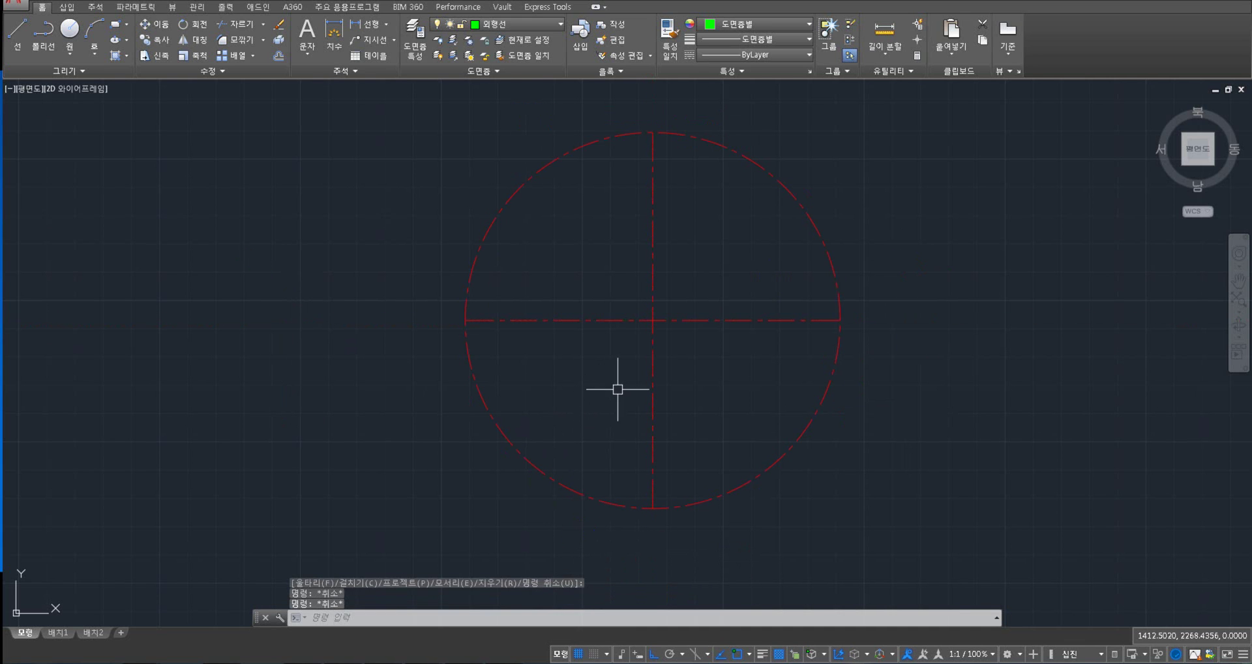
# - Draw a radius-60 circle concentric at the centerline intersection
pyautogui.write('c')
pyautogui.press('Return')
pyautogui.click(653, 319)
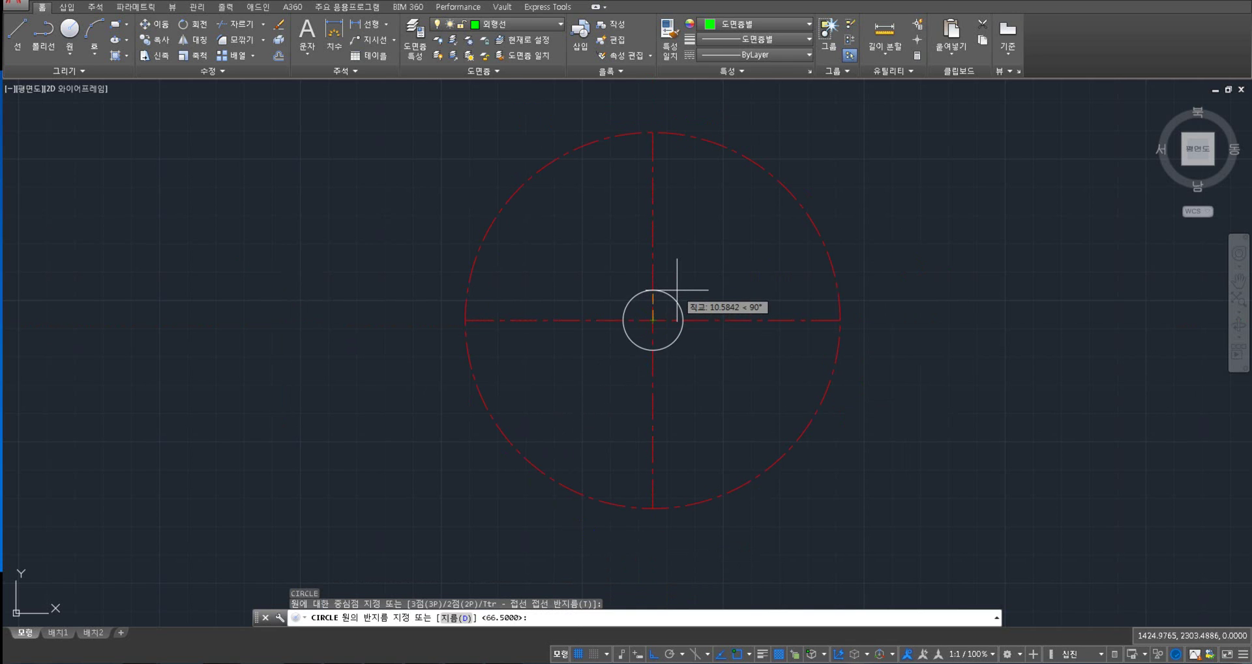
pyautogui.write('6')
pyautogui.press('Return')
pyautogui.scroll(4, 815, 330)
pyautogui.scroll(2, 775, 324)
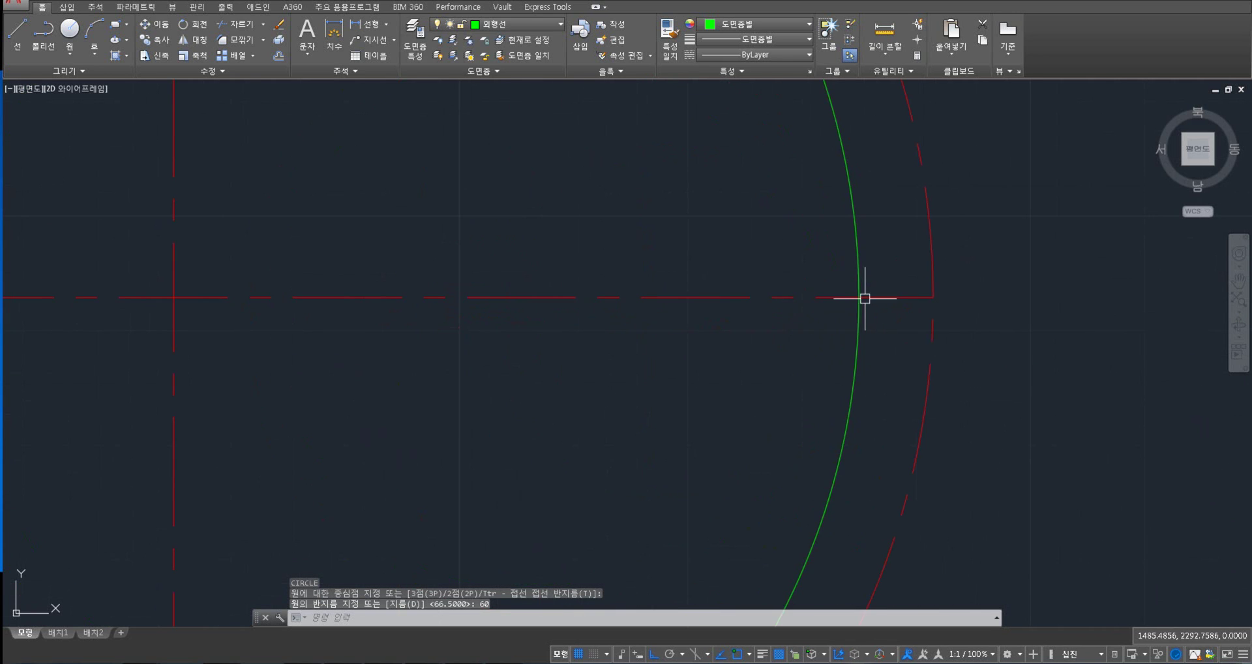
pyautogui.press('Escape')
pyautogui.press('Escape')
# - Offset the horizontal centerline 7.5 above and 7.5 below
pyautogui.write('o')
pyautogui.press('Return')
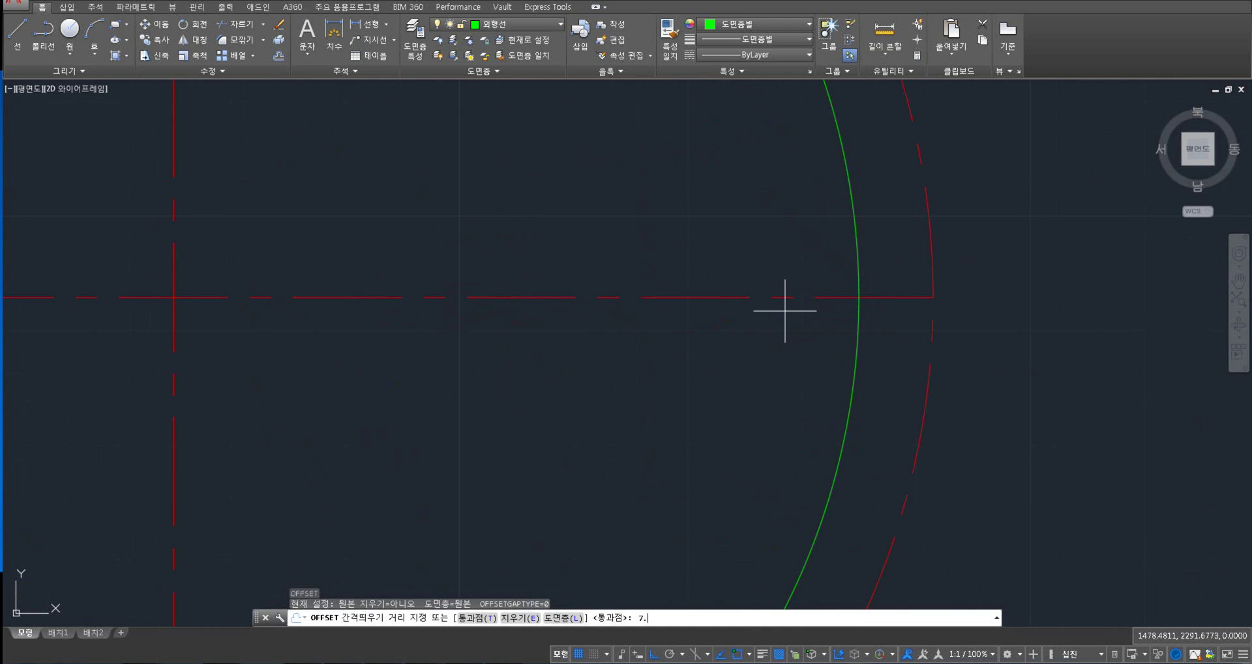
pyautogui.write('5')
pyautogui.press('Return')
pyautogui.click(878, 294)
pyautogui.click(878, 265)
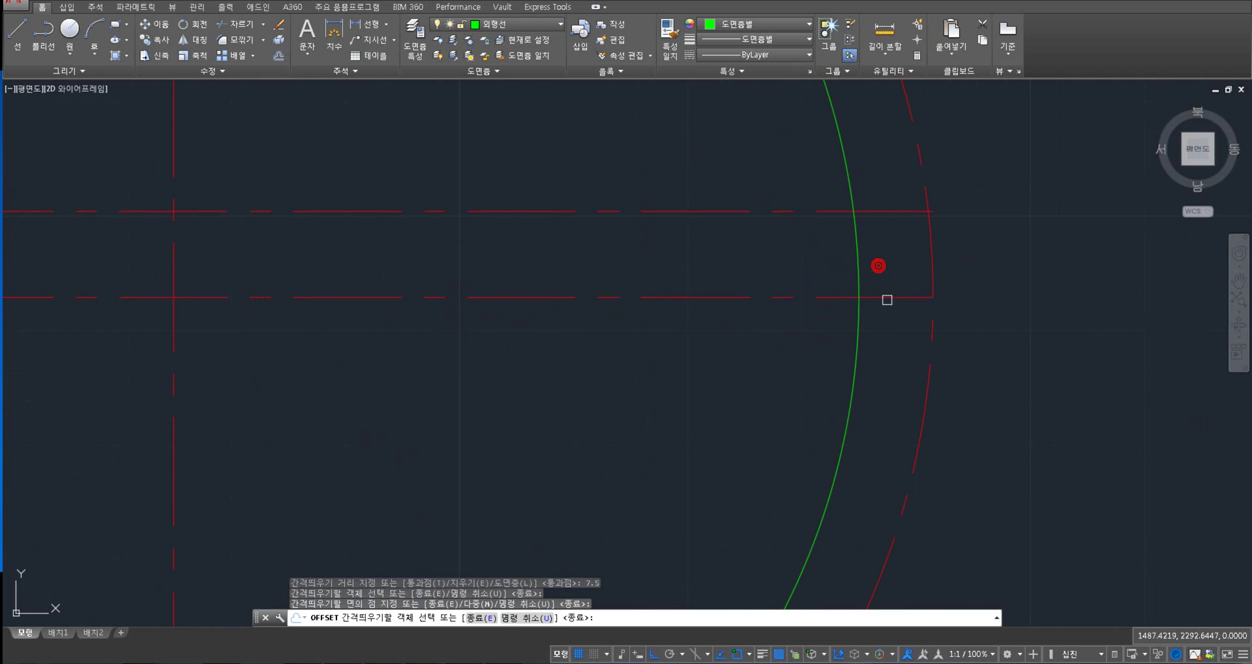
pyautogui.click(885, 294)
pyautogui.click(880, 335)
pyautogui.press('Return')
pyautogui.scroll(2, 896, 280)
pyautogui.moveTo(900, 271); pyautogui.dragTo(822, 307, button='middle')
# - Draw two short lines along the offsets, from the red circle to the green circle
pyautogui.write('l')
pyautogui.press('Return')
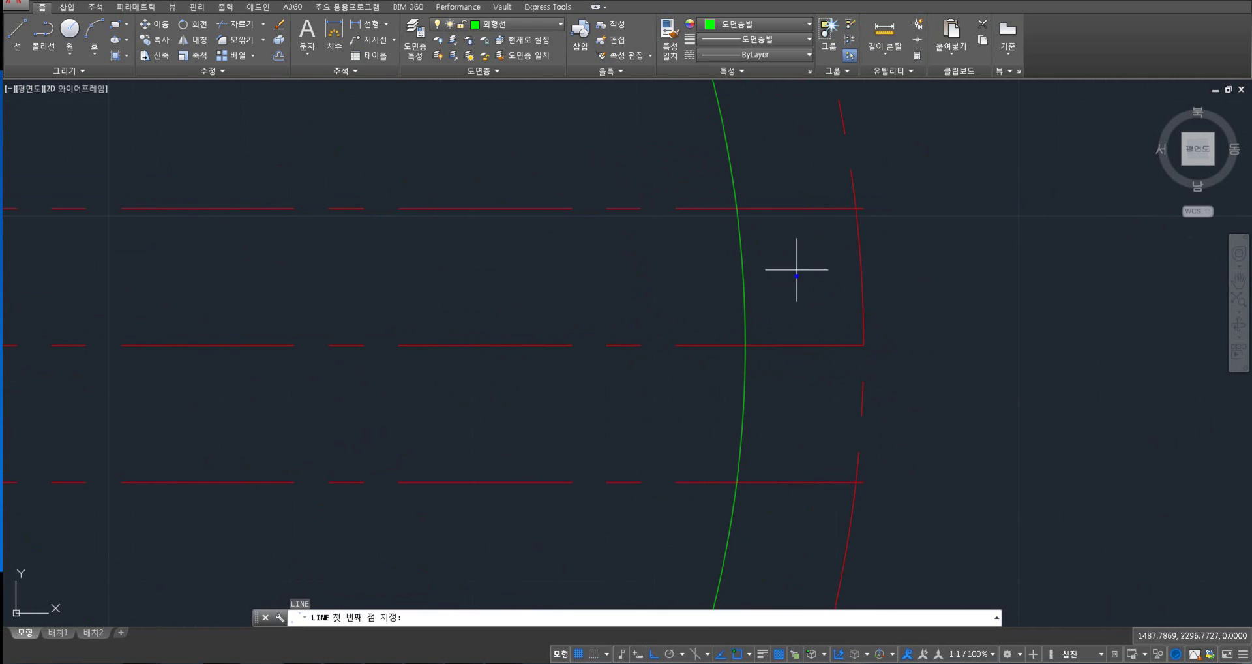
pyautogui.click(856, 208)
pyautogui.click(737, 209)
pyautogui.rightClick(778, 262)
pyautogui.click(854, 482)
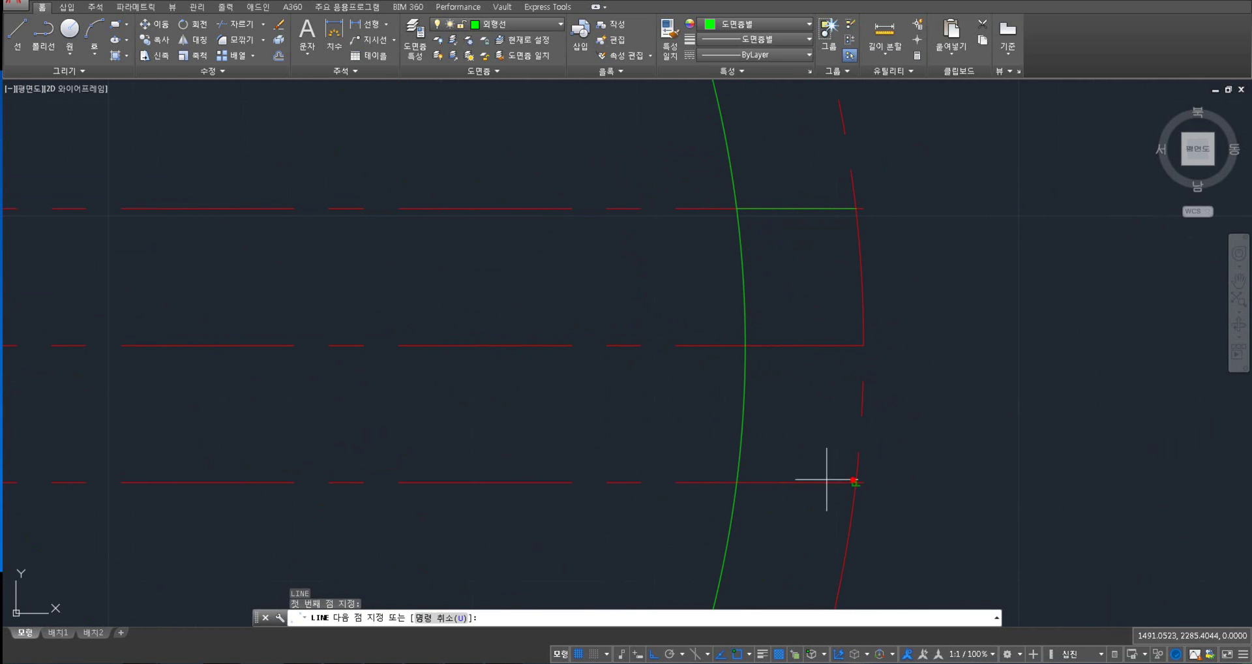
pyautogui.click(737, 482)
pyautogui.rightClick(704, 466)
# - Erase the upper and lower offset helper lines
pyautogui.write('e')
pyautogui.press('Return')
pyautogui.click(657, 487)
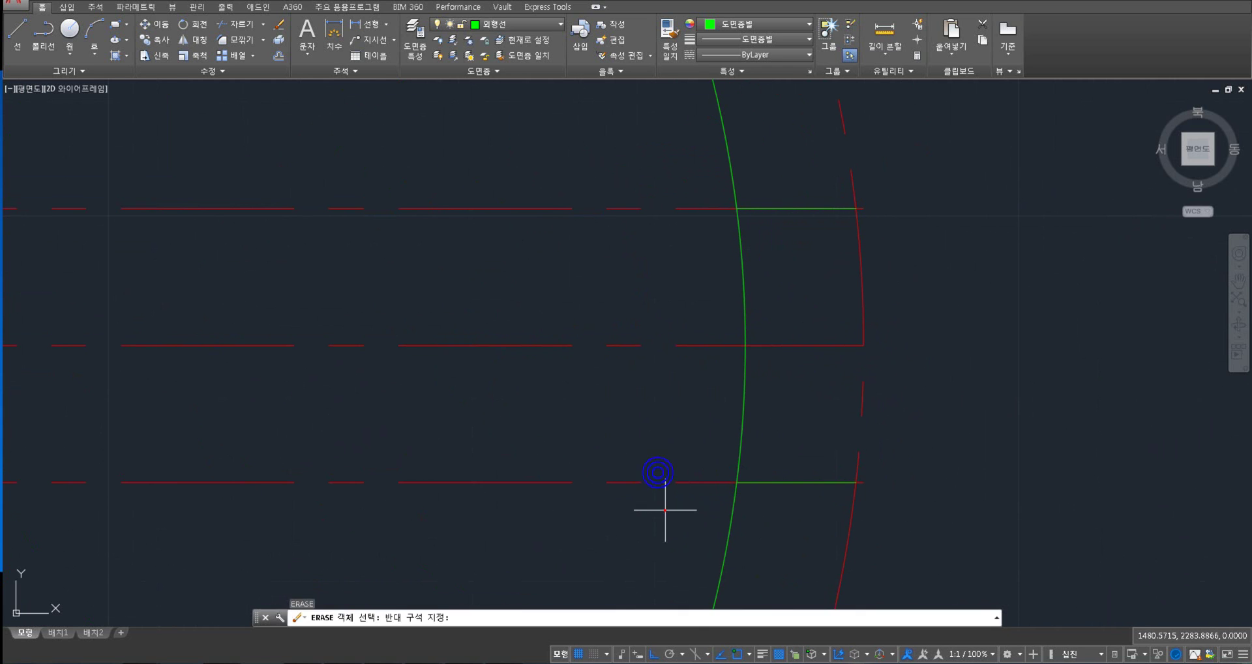
pyautogui.click(631, 469)
pyautogui.click(662, 252)
pyautogui.click(553, 144)
pyautogui.rightClick(581, 176)
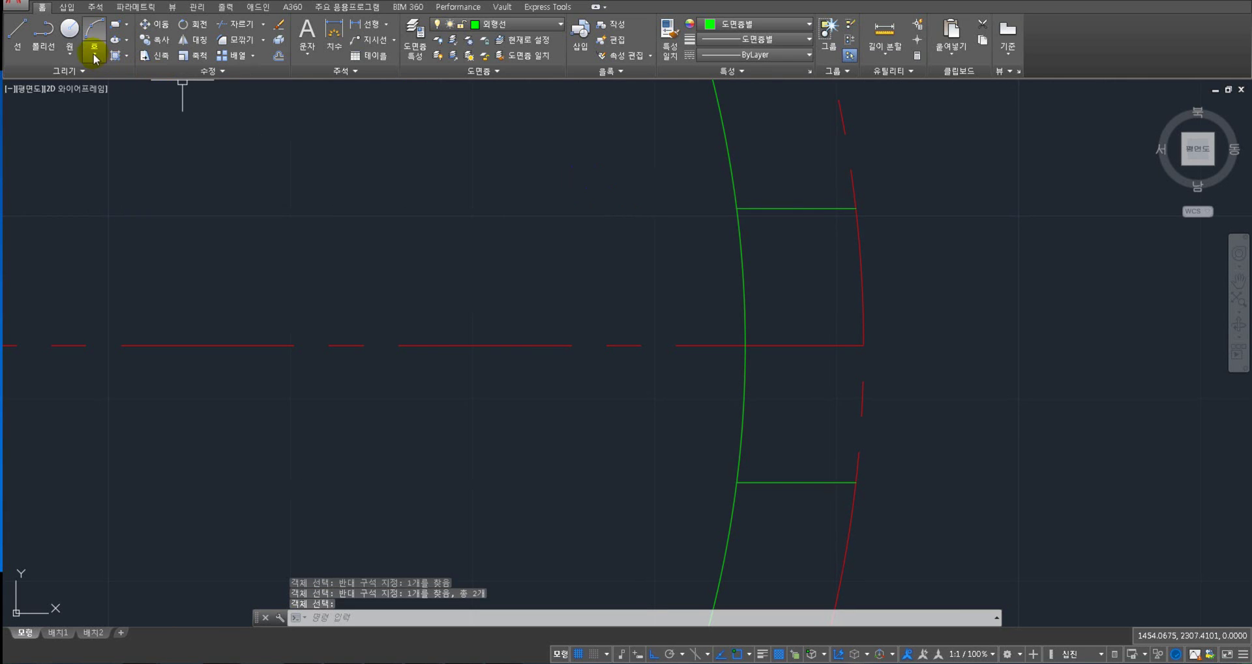
# - Join the short lines' outer ends with a Start-End-Radius arc of radius 17.5
pyautogui.click(93, 52)
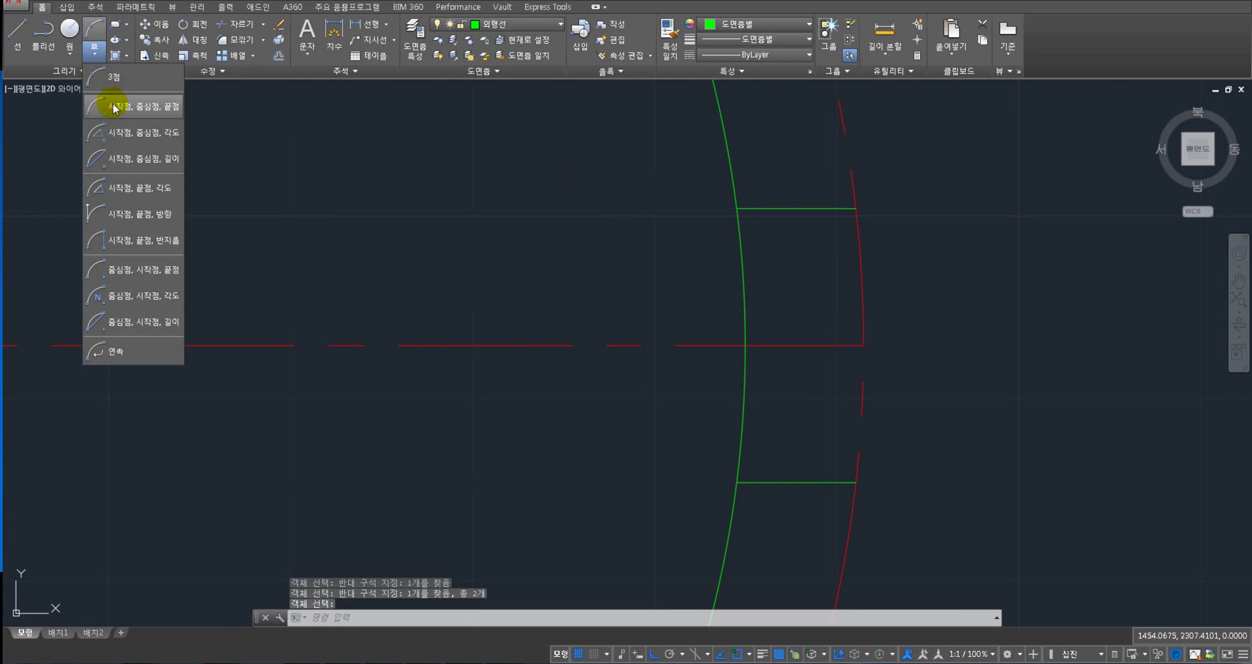
pyautogui.click(154, 240)
pyautogui.click(854, 207)
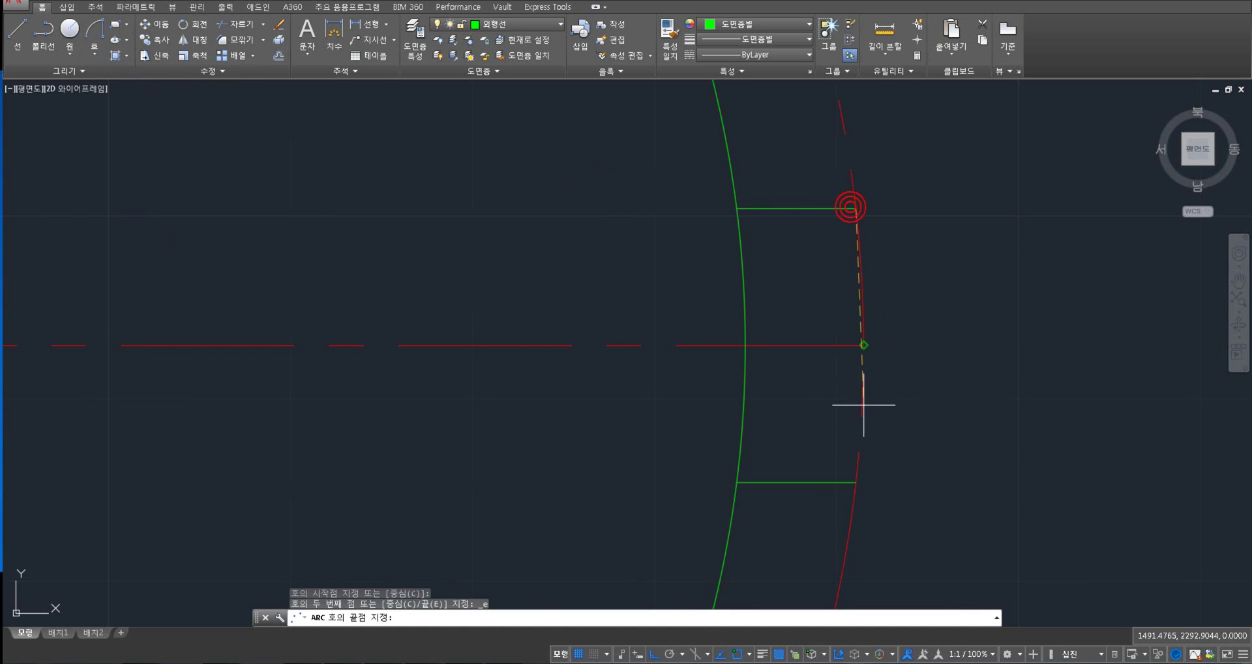
pyautogui.click(855, 481)
pyautogui.write('17.5')
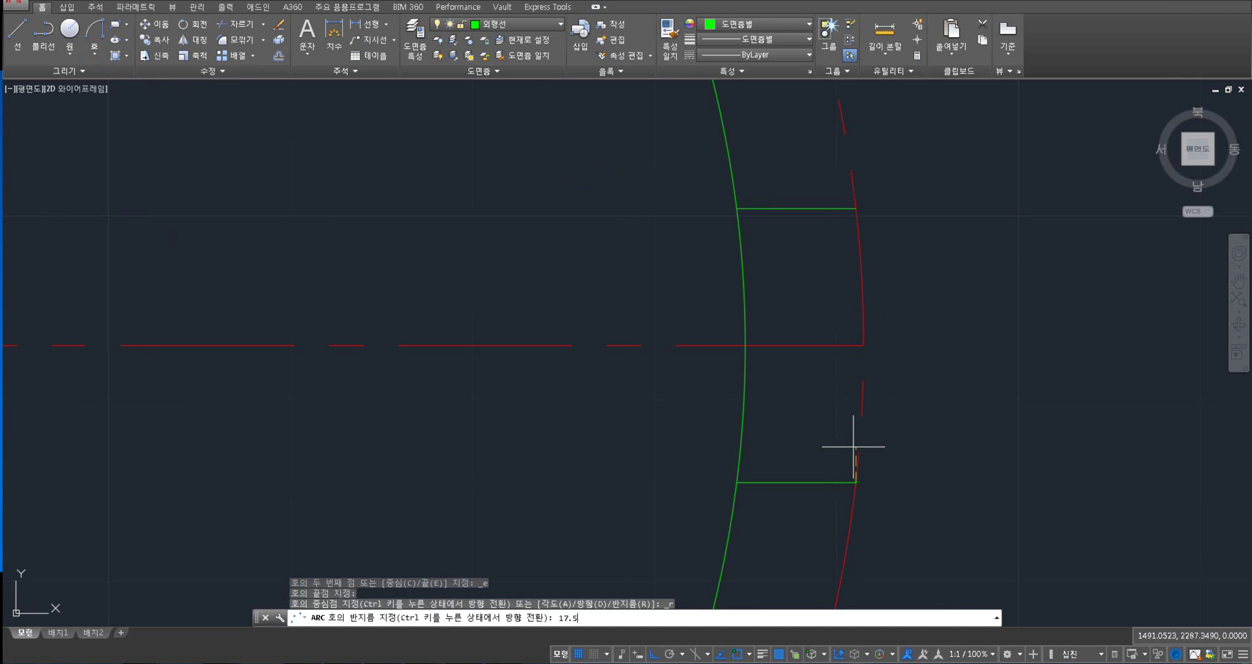
pyautogui.press('Return')
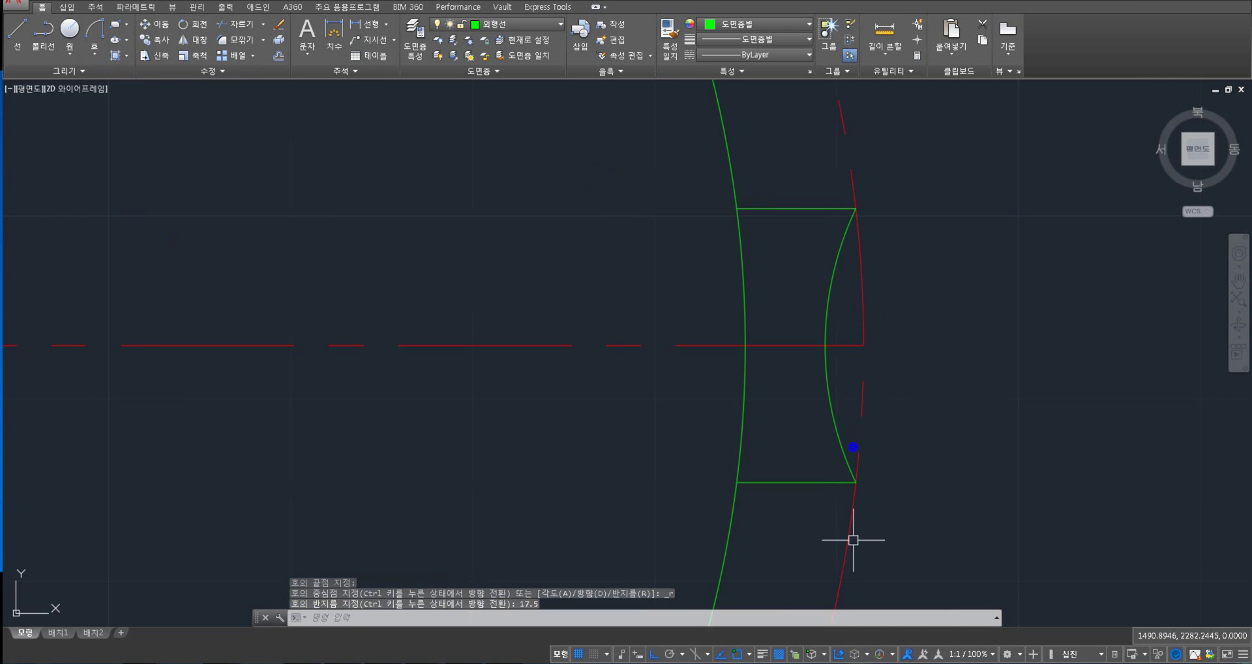
pyautogui.scroll(-2, 954, 309)
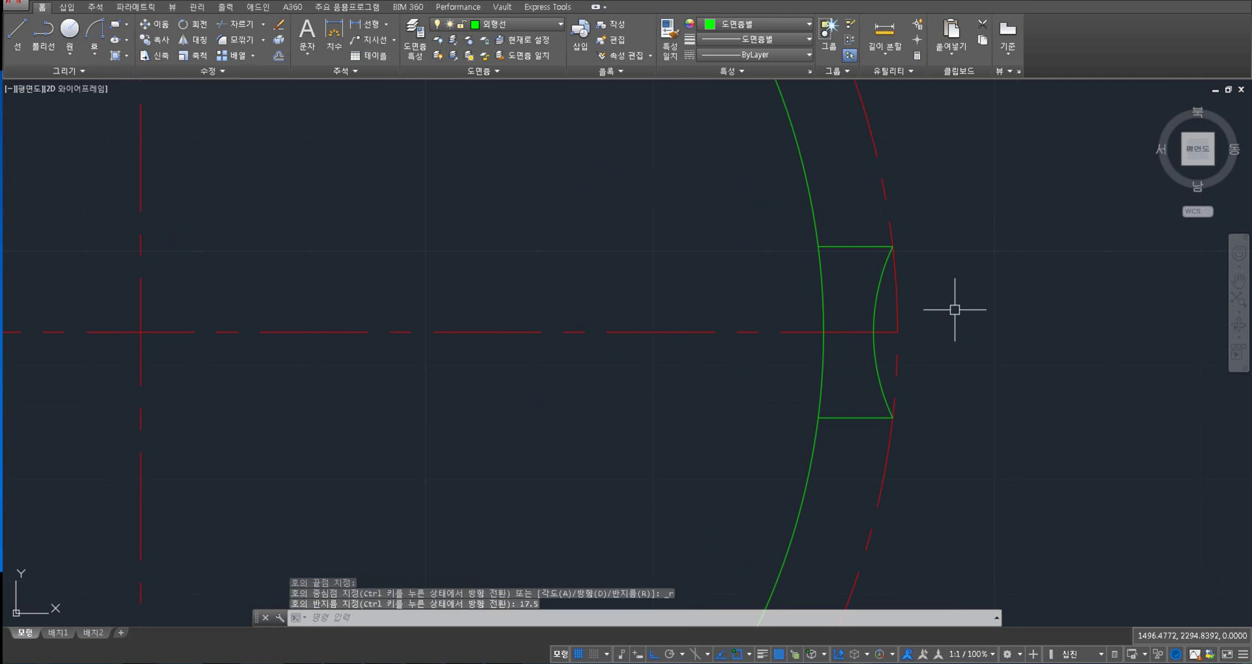
pyautogui.press('Escape')
pyautogui.scroll(-2, 942, 302)
pyautogui.scroll(-2, 942, 306)
# - Polar-array the notch's three pieces 18 times about the circles' centre
pyautogui.press('Escape')
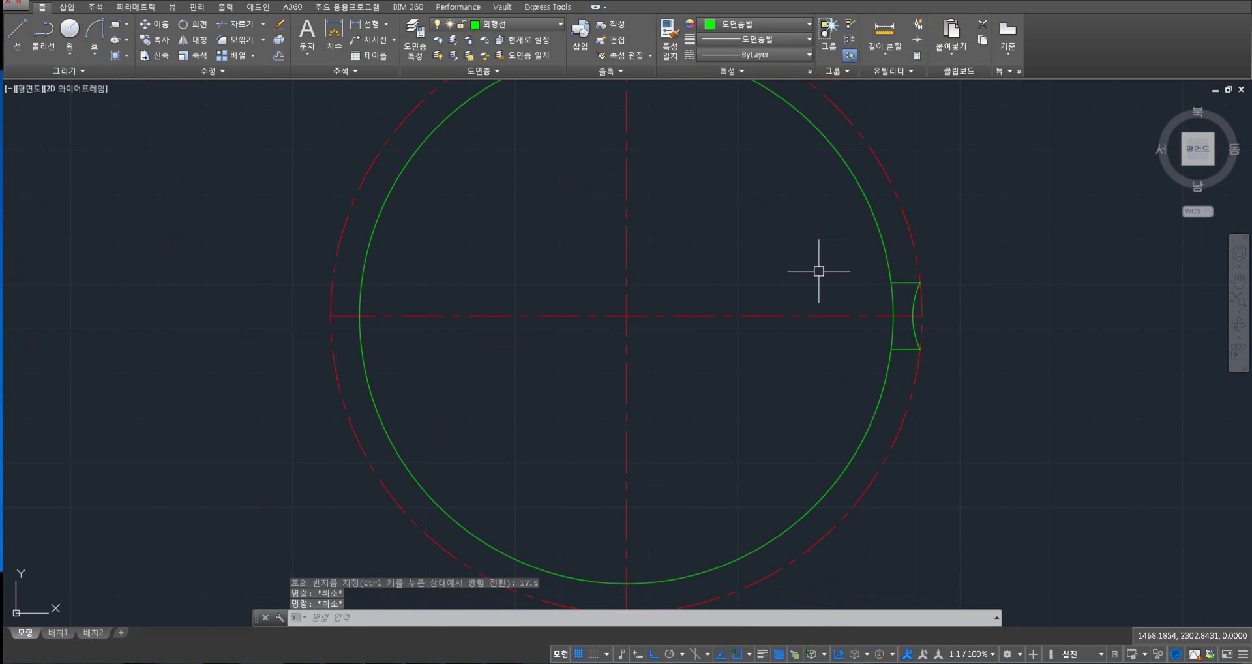
pyautogui.write('ar')
pyautogui.press('Return')
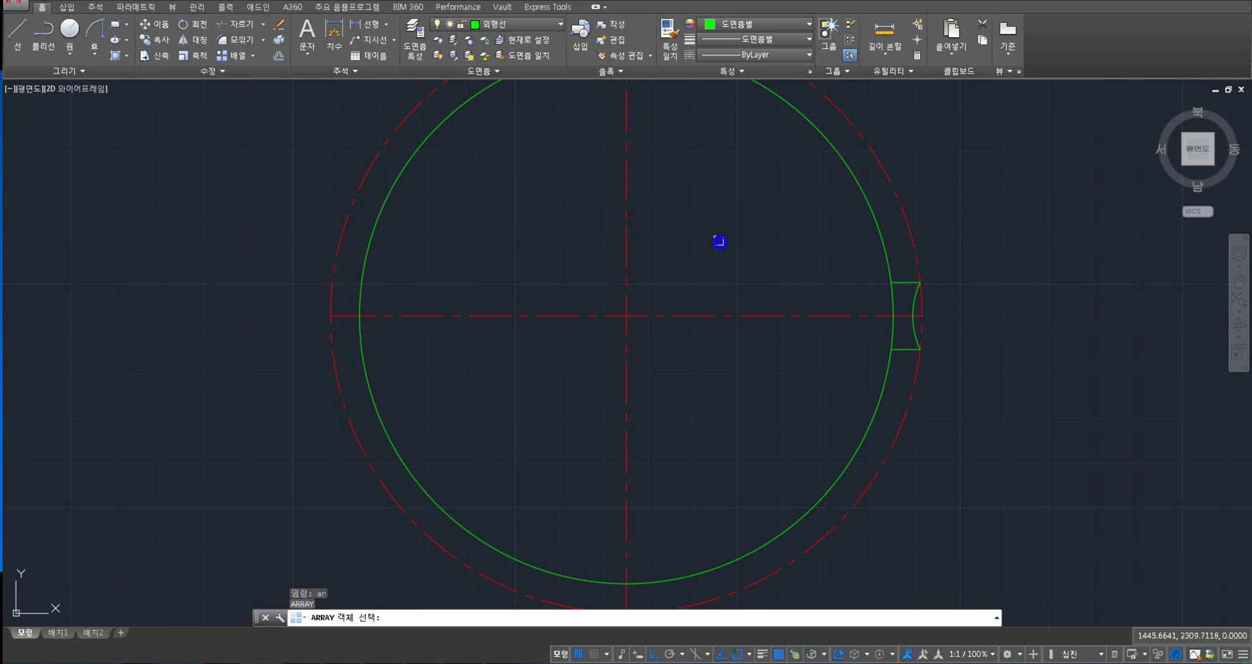
pyautogui.scroll(-2, 719, 241)
pyautogui.click(770, 257)
pyautogui.click(911, 349)
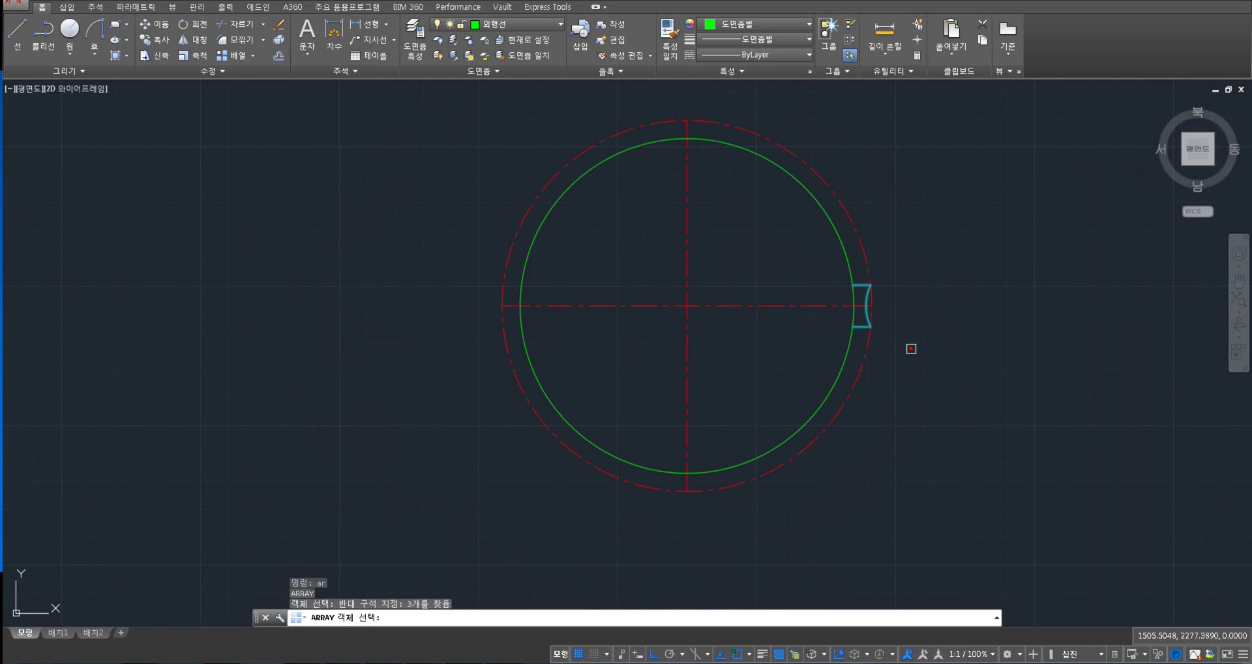
pyautogui.press('Return')
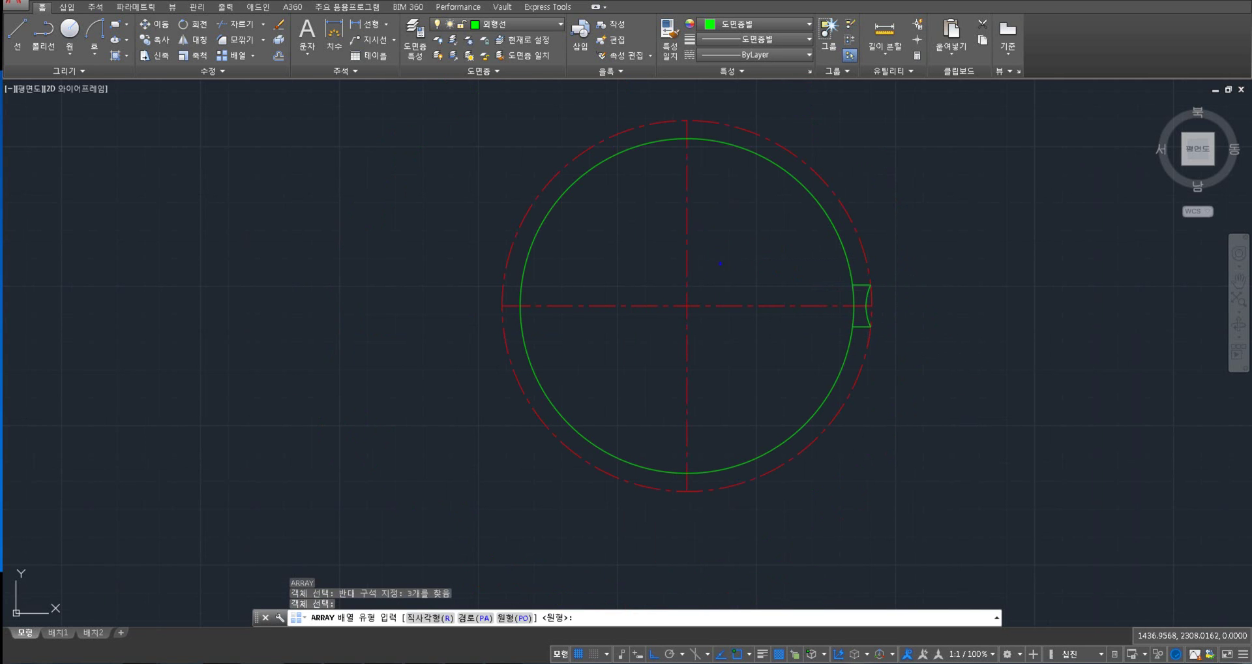
pyautogui.press('Return')
pyautogui.click(690, 301)
pyautogui.click(159, 29)
pyautogui.click(106, 30)
pyautogui.write('18')
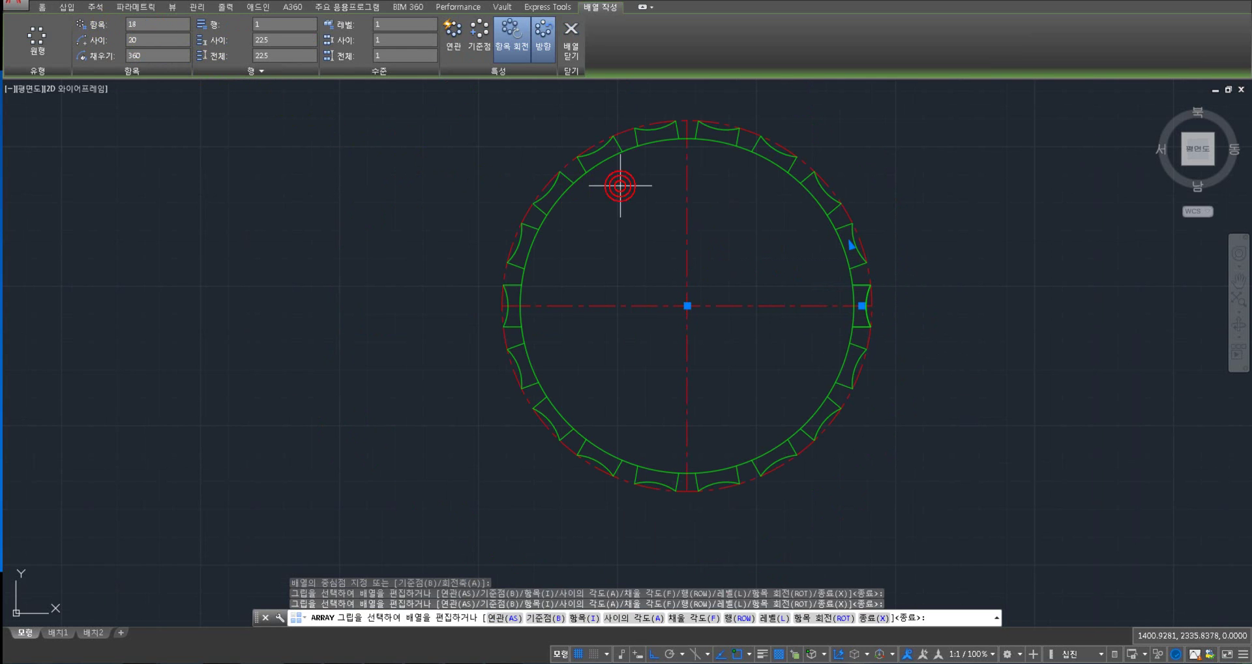
pyautogui.press('Escape')
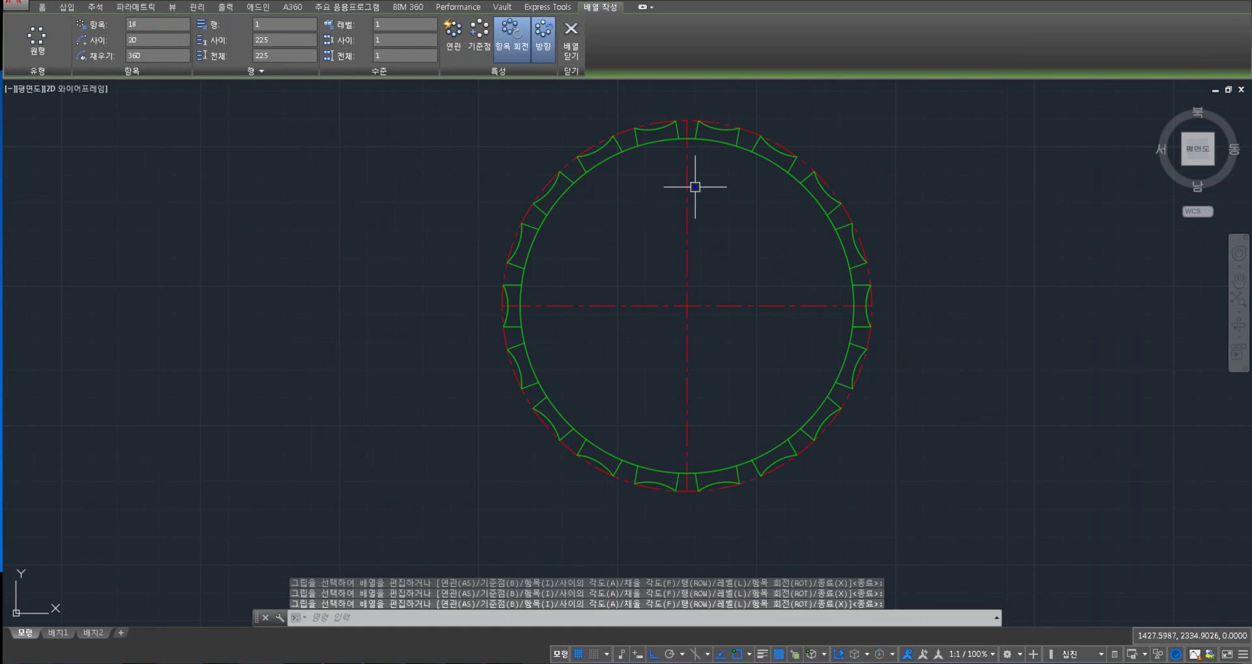
# - Trim the leftover ring arcs at the top and left-side notches
pyautogui.write('tr')
pyautogui.press('Return')
pyautogui.scroll(2, 737, 173)
pyautogui.click(778, 149)
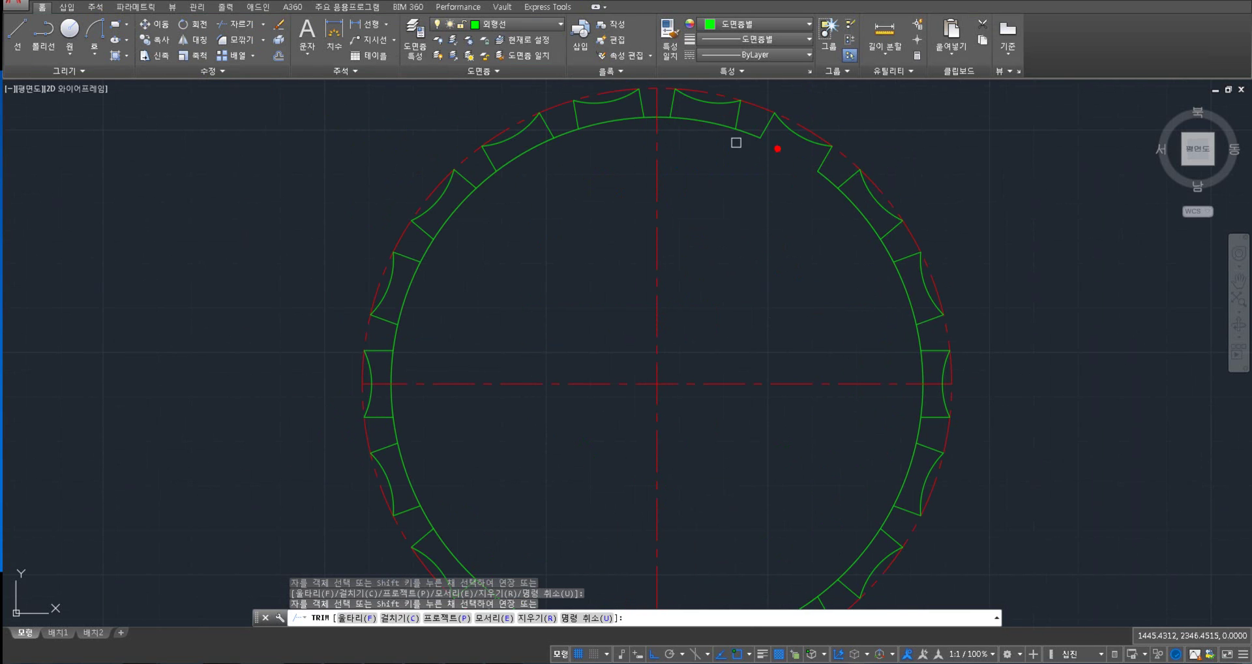
pyautogui.click(605, 124)
pyautogui.click(408, 280)
pyautogui.moveTo(410, 279); pyautogui.dragTo(399, 156, button='middle')
pyautogui.click(383, 276)
pyautogui.click(397, 344)
pyautogui.click(440, 433)
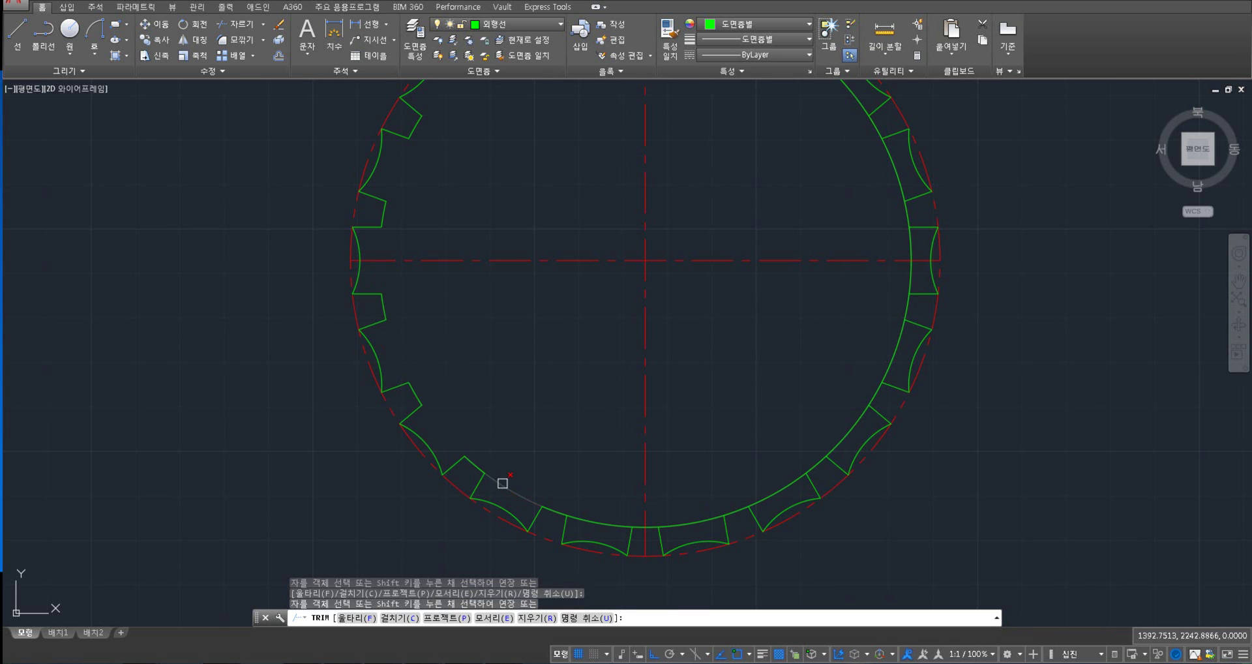
# - Trim the remaining leftover arcs at the bottom and right-side notches
pyautogui.click(688, 519)
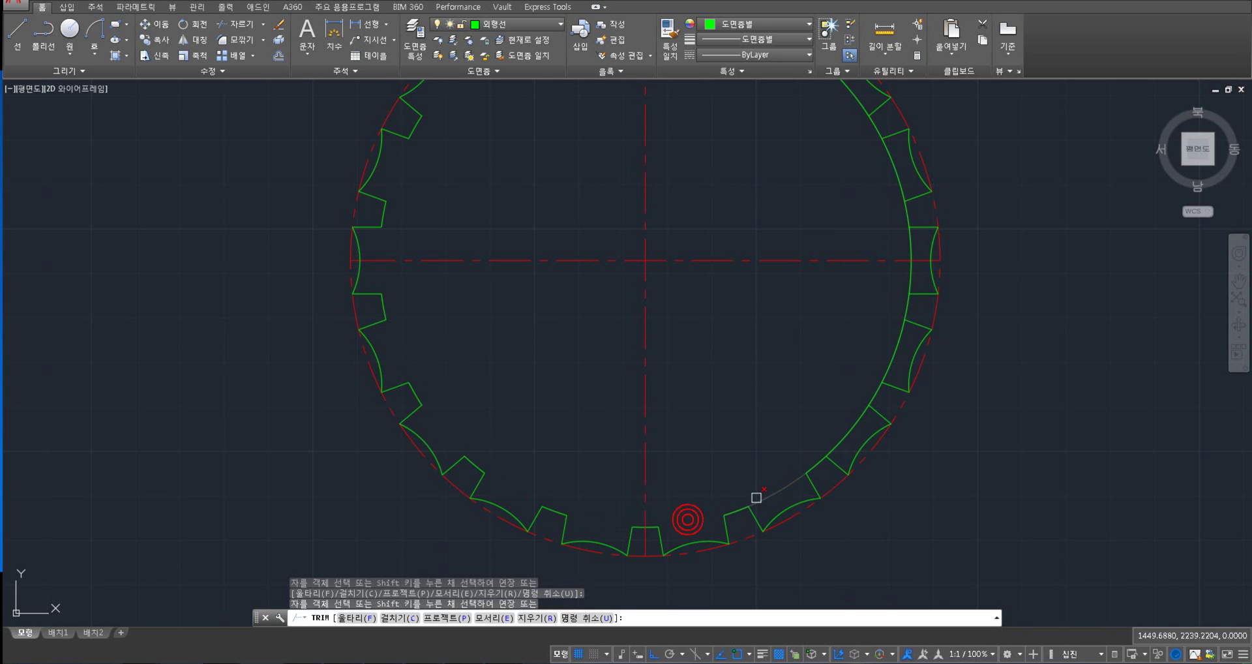
pyautogui.click(839, 438)
pyautogui.click(892, 359)
pyautogui.click(909, 279)
pyautogui.click(907, 200)
pyautogui.moveTo(893, 175); pyautogui.dragTo(885, 264, button='middle')
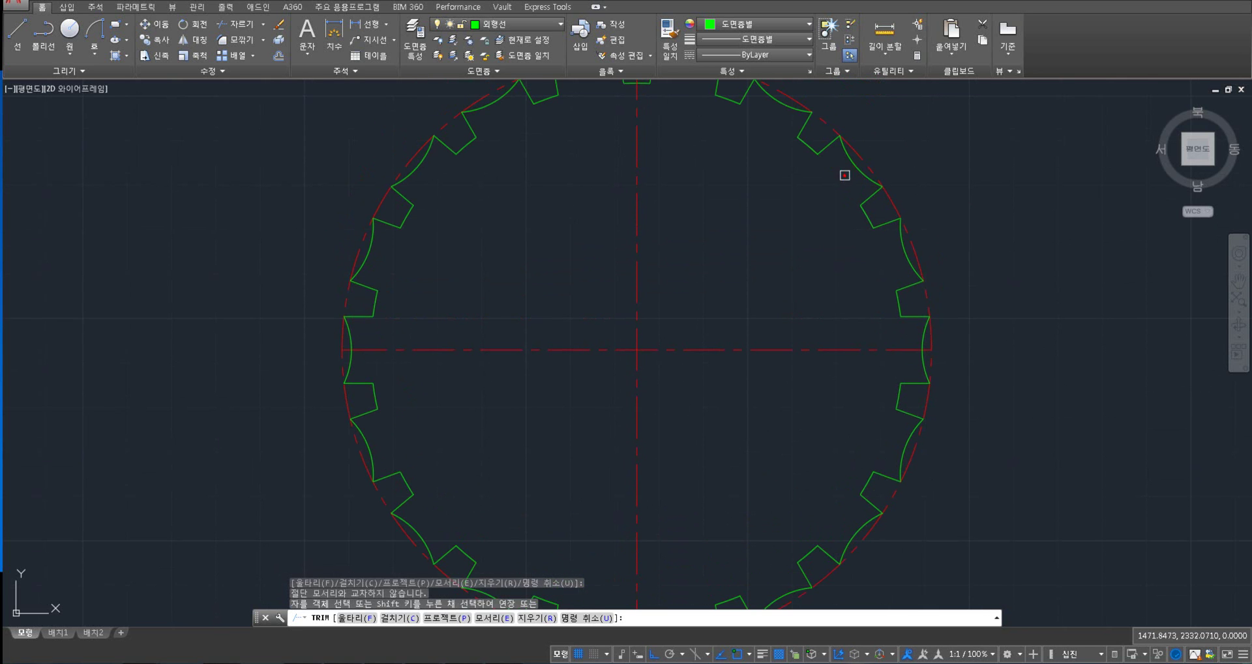
pyautogui.scroll(-2, 844, 174)
pyautogui.moveTo(815, 209); pyautogui.dragTo(808, 223, button='middle')
pyautogui.press('Return')
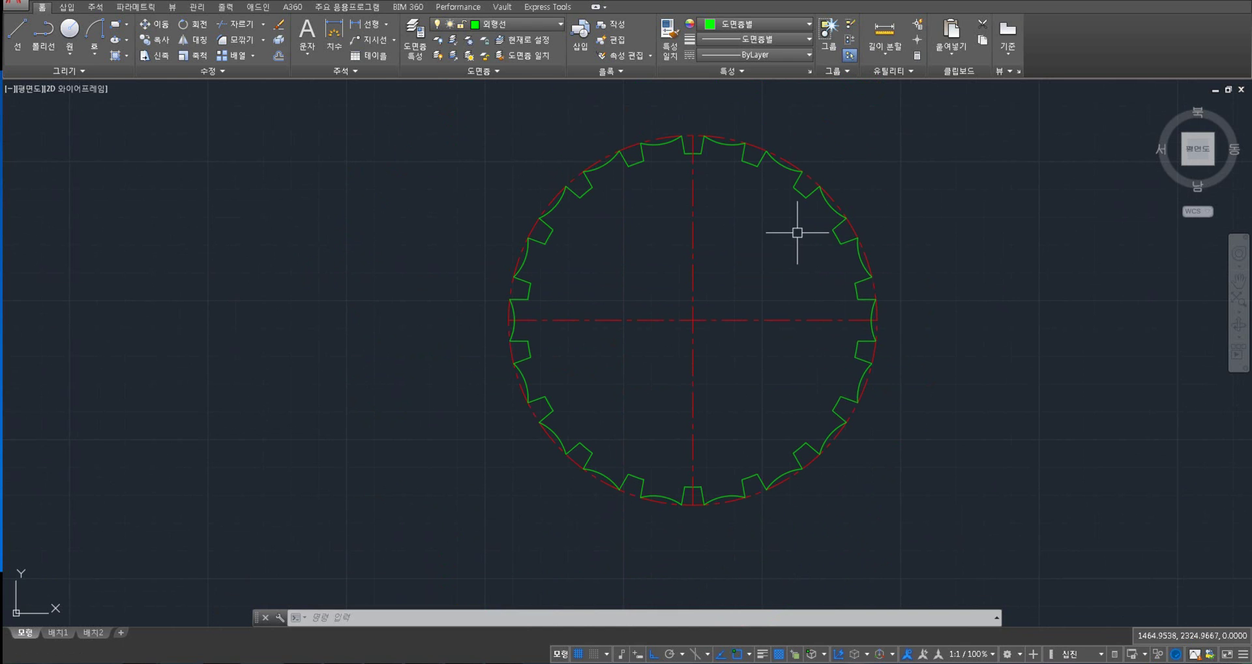
# - Draw a 115-diameter circle concentric with the notched ring
pyautogui.write('c')
pyautogui.press('Return')
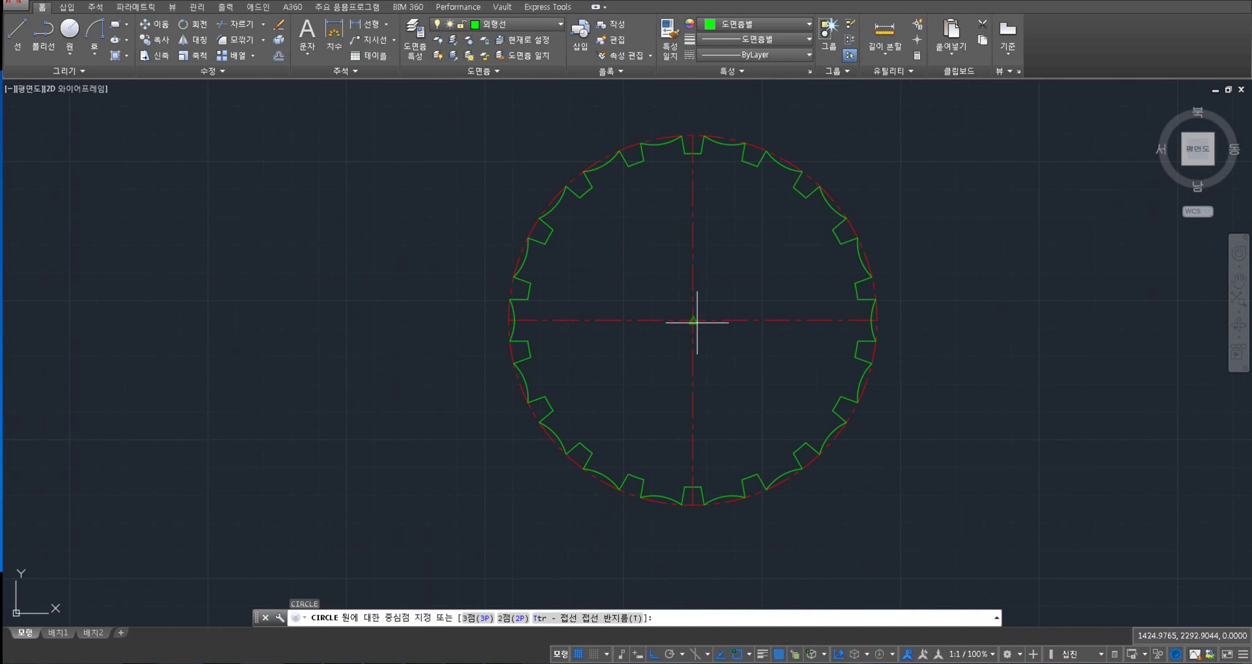
pyautogui.click(693, 320)
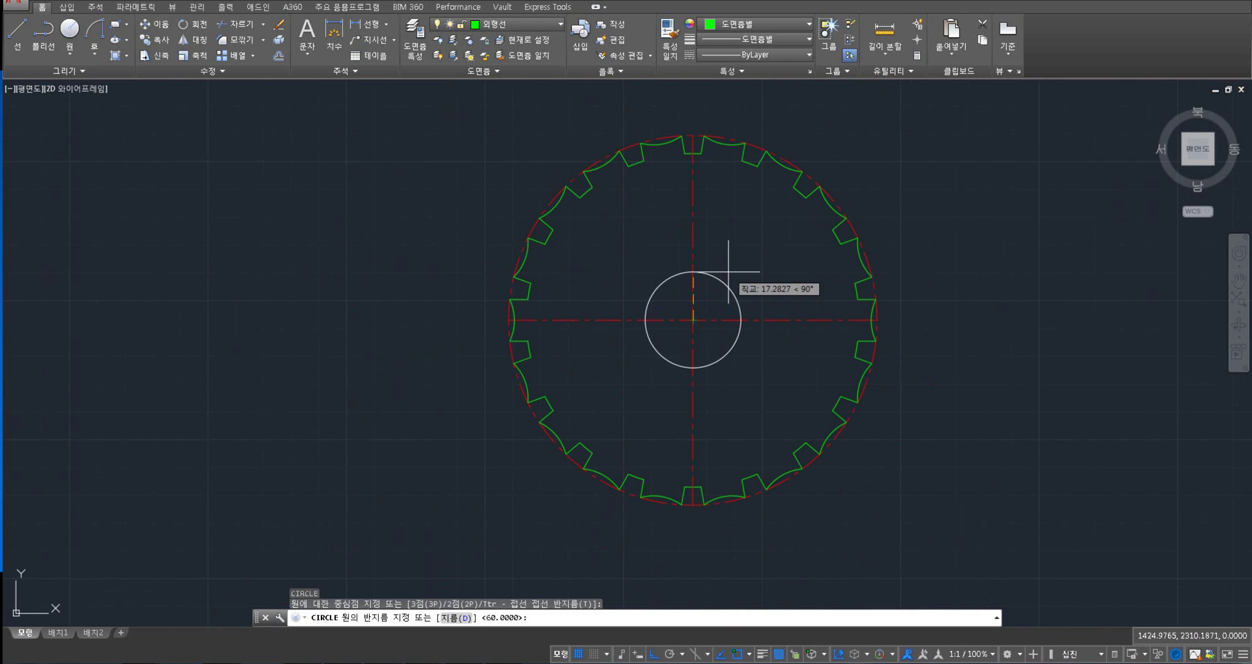
pyautogui.write('d')
pyautogui.press('Return')
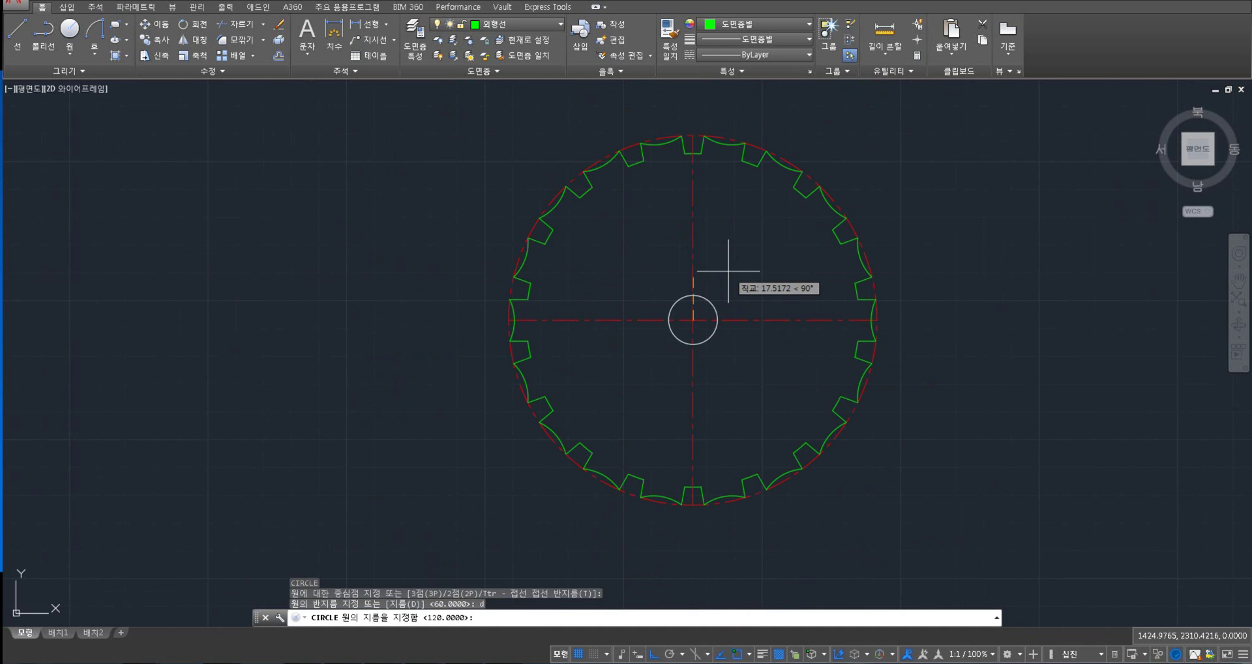
pyautogui.write('115')
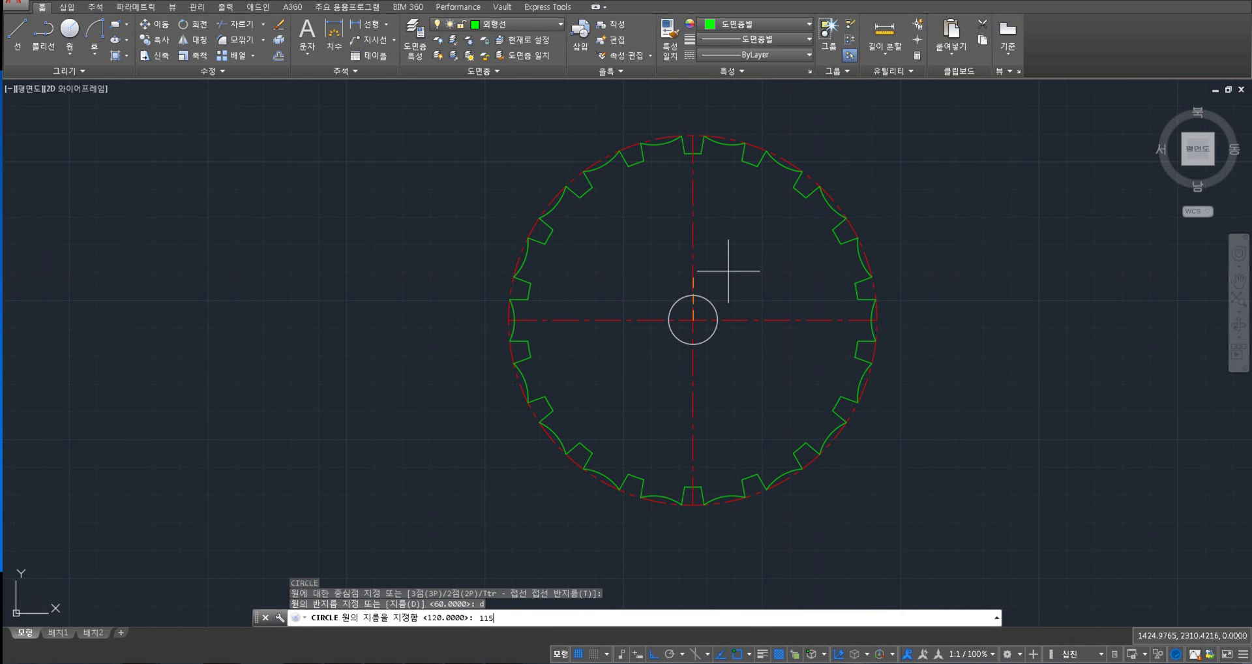
pyautogui.press('Return')
pyautogui.moveTo(743, 252); pyautogui.dragTo(676, 279, button='middle')
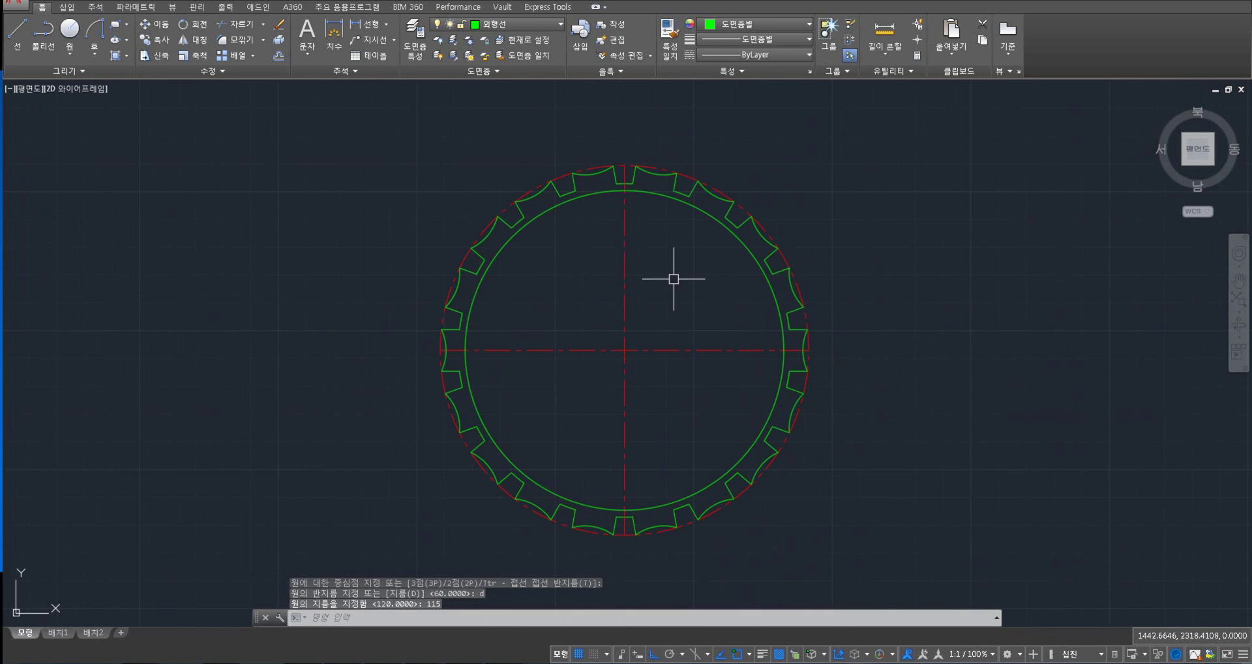
# - Start a line from the ring centre for a 20° radial line
pyautogui.press('Escape')
pyautogui.write('l')
pyautogui.press('Return')
pyautogui.click(624, 346)
pyautogui.write('<20')
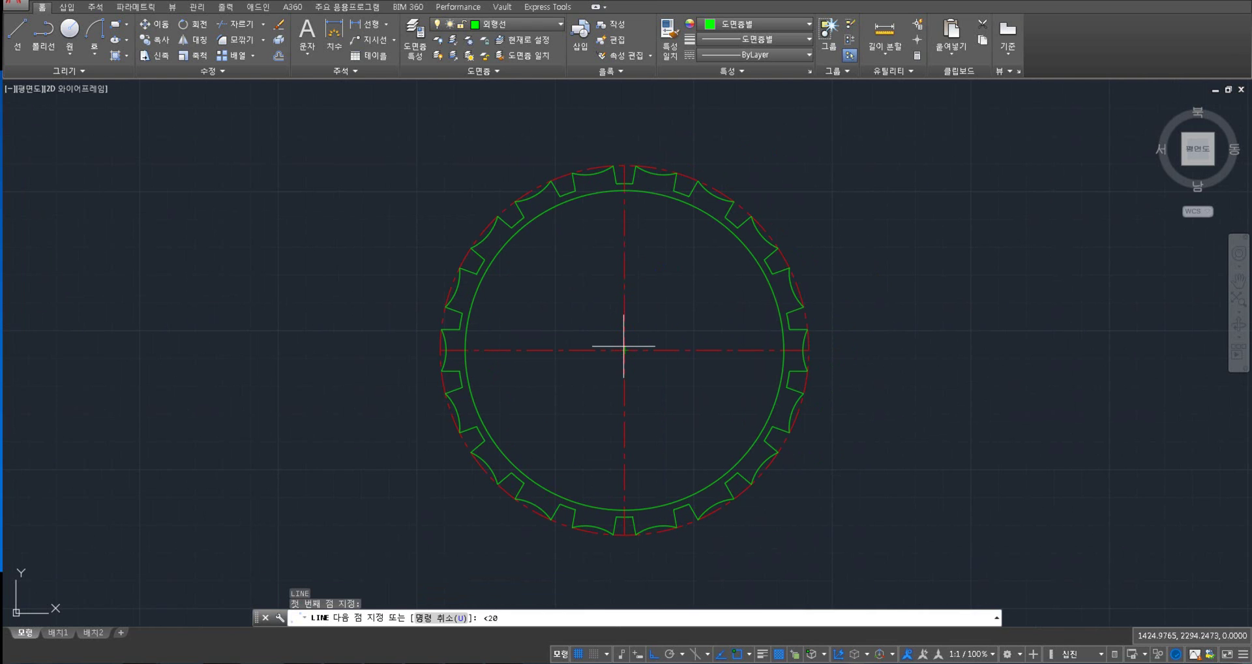
# - Draw radial lines from the centre at 20° and 60° extending beyond the ring
pyautogui.press('Return')
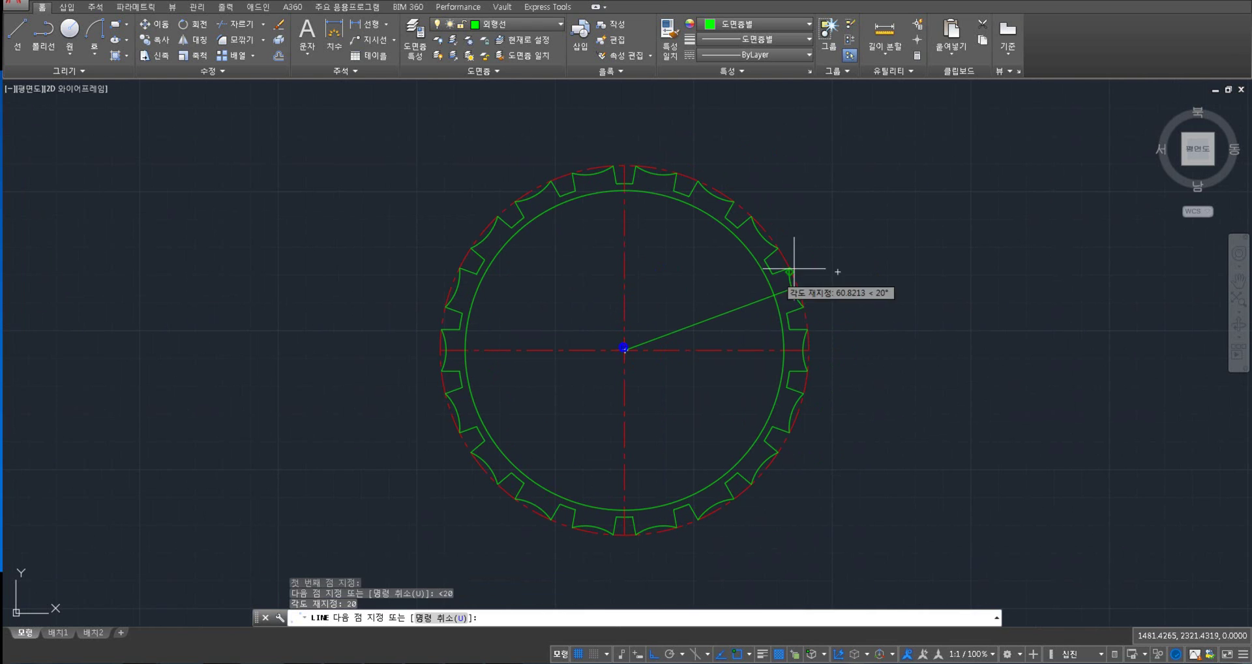
pyautogui.click(891, 253)
pyautogui.press('Return')
pyautogui.press('Return')
pyautogui.click(619, 352)
pyautogui.write('<60')
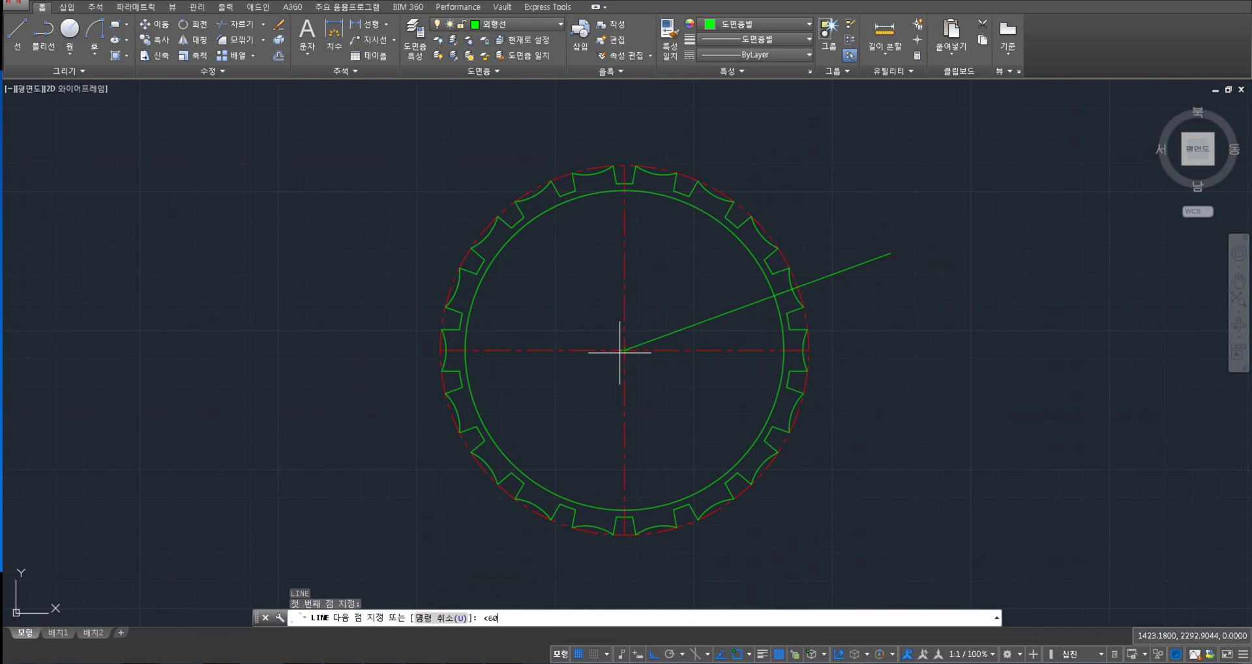
pyautogui.press('Return')
pyautogui.click(822, 177)
pyautogui.press('Escape')
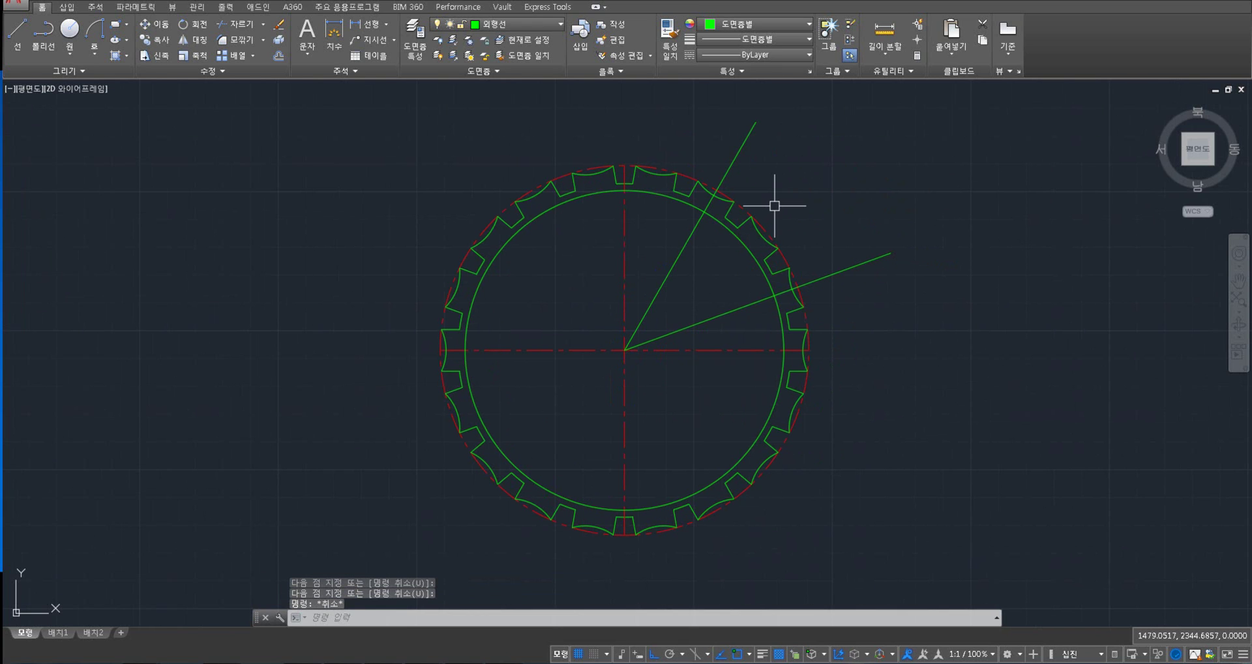
# - Try matching properties onto the 60° line, then cancel the attempt
pyautogui.write('ma')
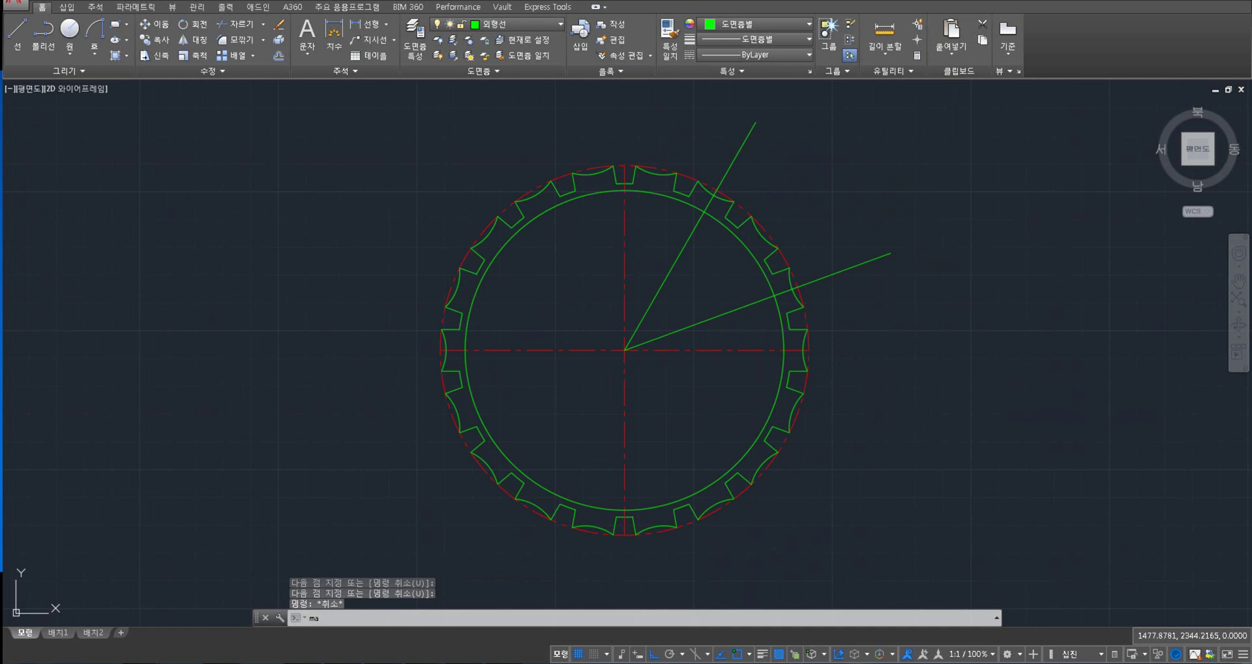
pyautogui.press('Return')
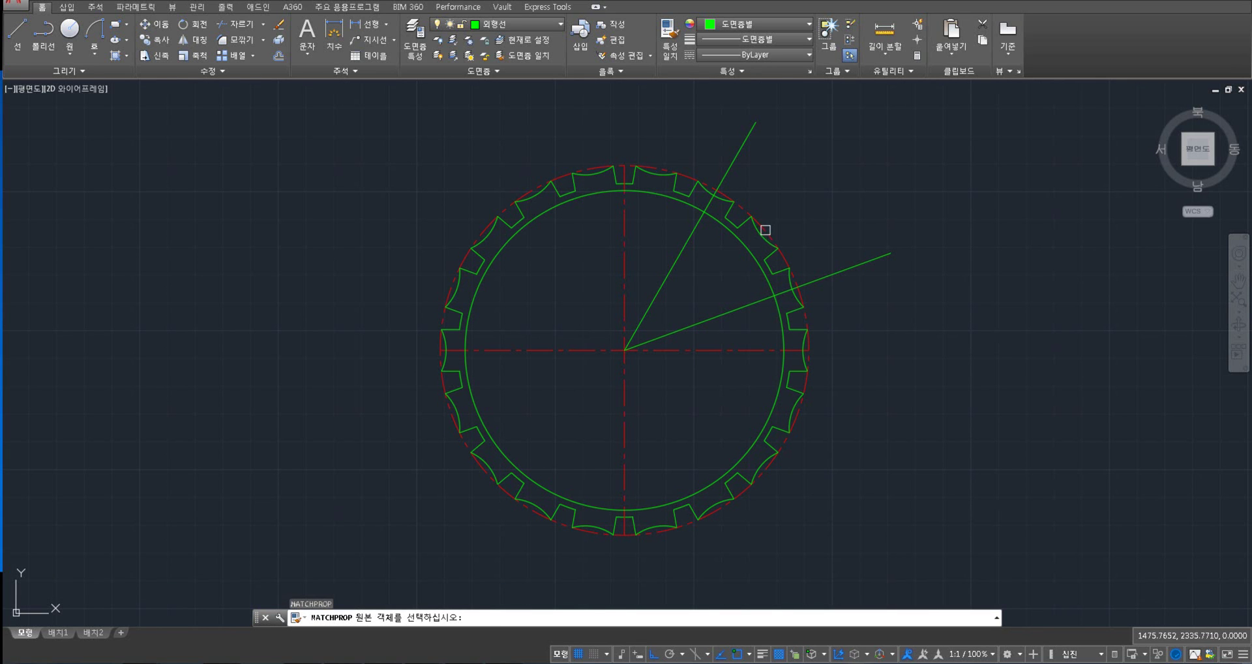
pyautogui.click(764, 230)
pyautogui.click(666, 278)
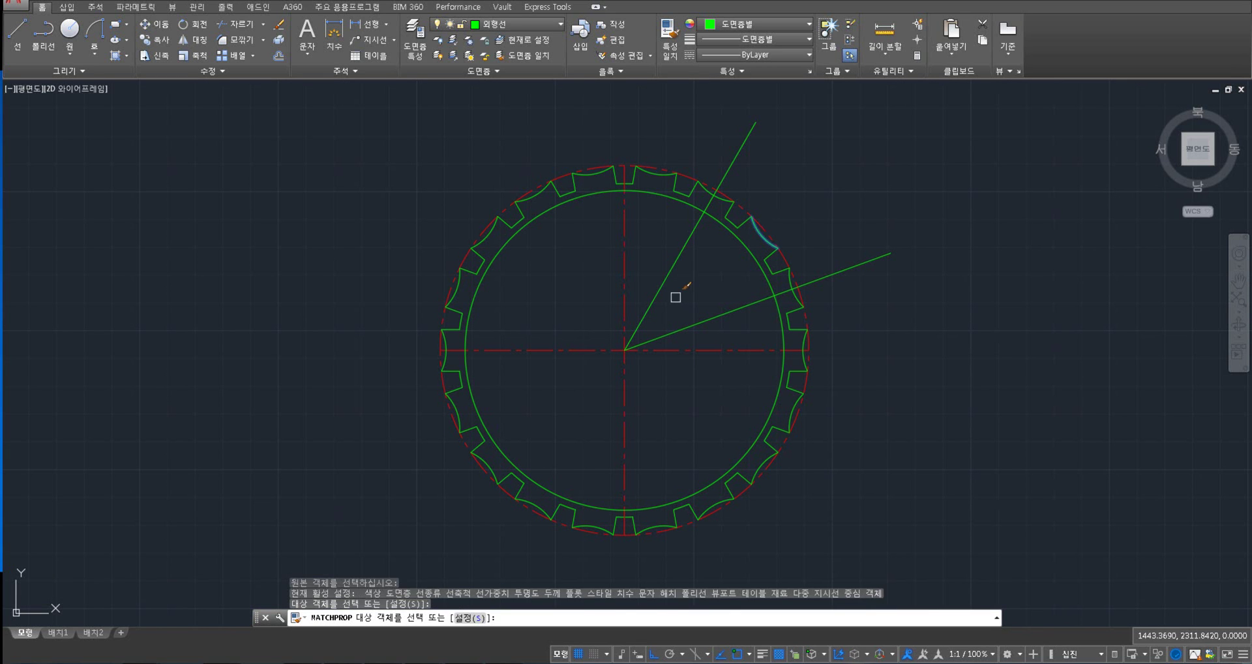
pyautogui.rightClick(692, 262)
pyautogui.rightClick(692, 263)
pyautogui.press('Escape')
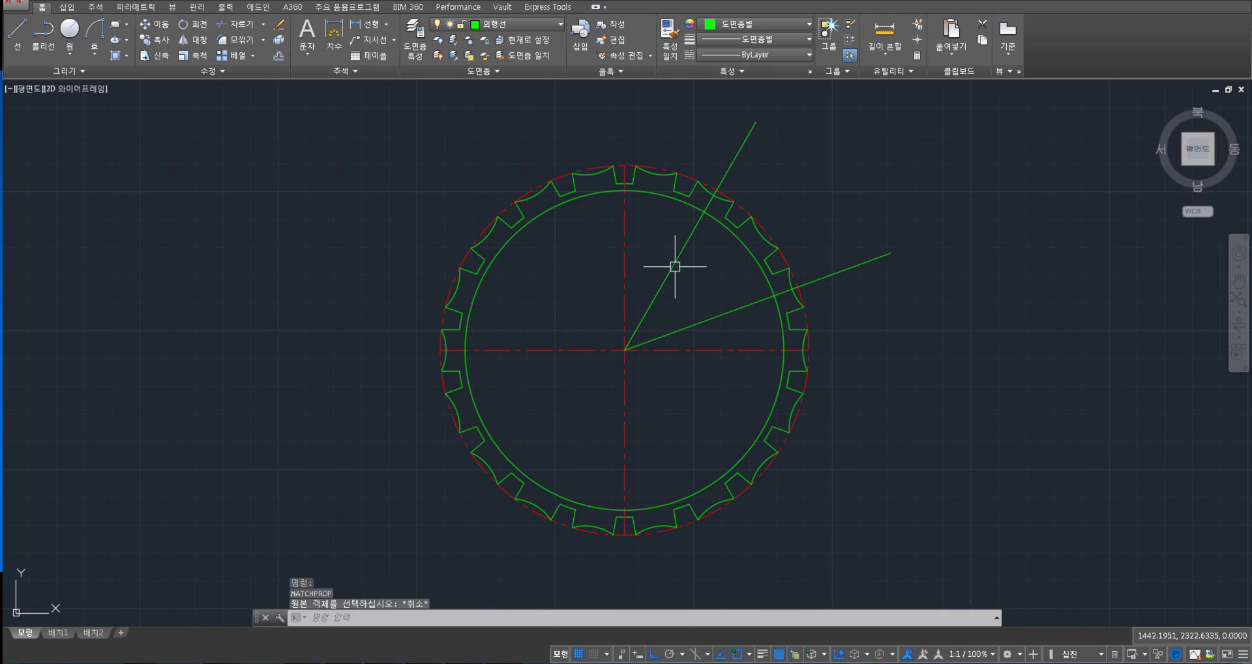
pyautogui.press('Escape')
# - Match both radial lines to the vertical centreline's red dash-dot style
pyautogui.write('ㅁ')
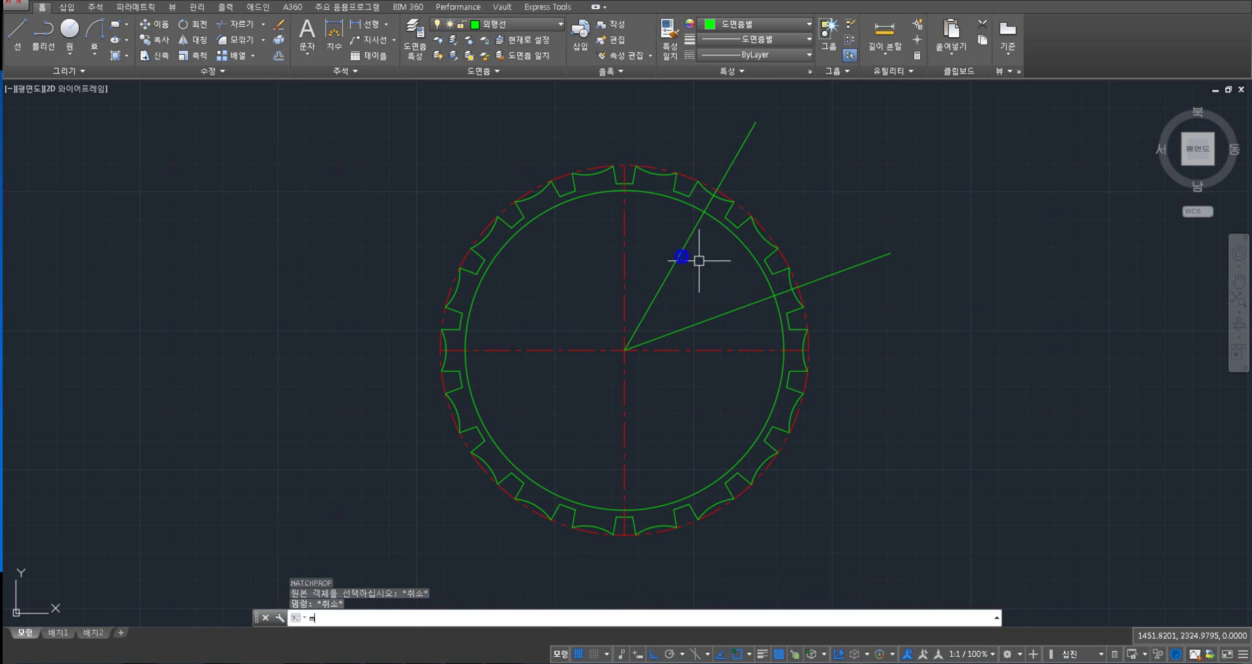
pyautogui.write('a')
pyautogui.press('Return')
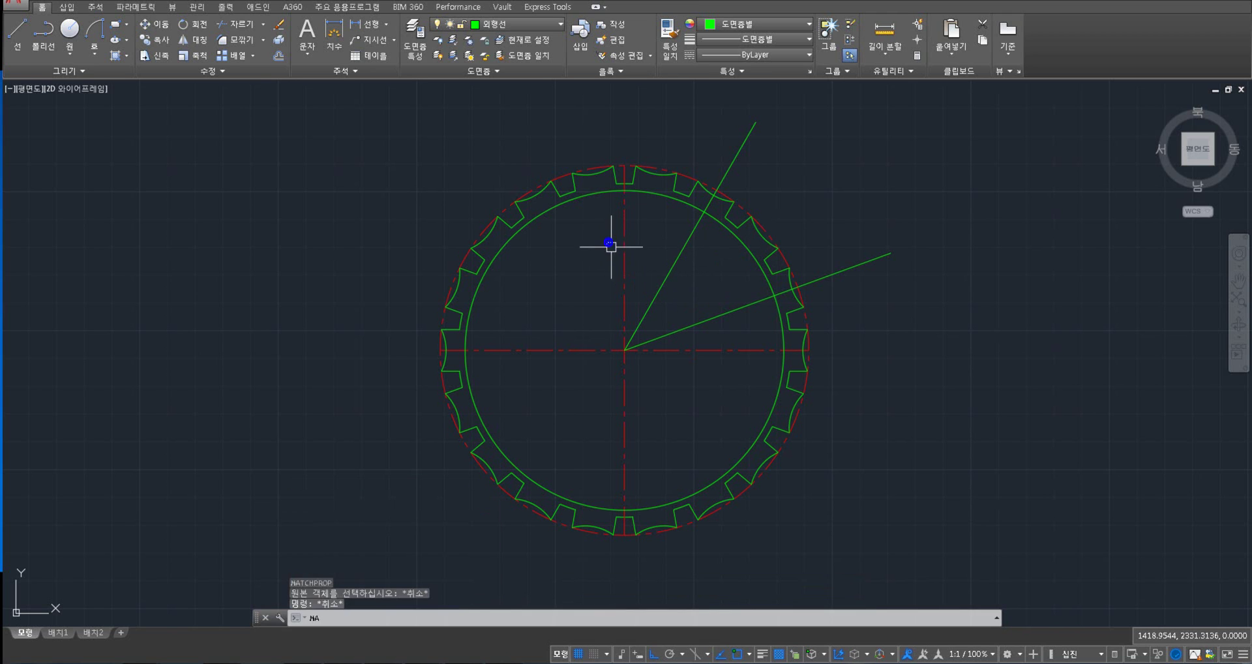
pyautogui.click(620, 262)
pyautogui.click(623, 281)
pyautogui.click(693, 386)
pyautogui.click(633, 292)
pyautogui.press('Return')
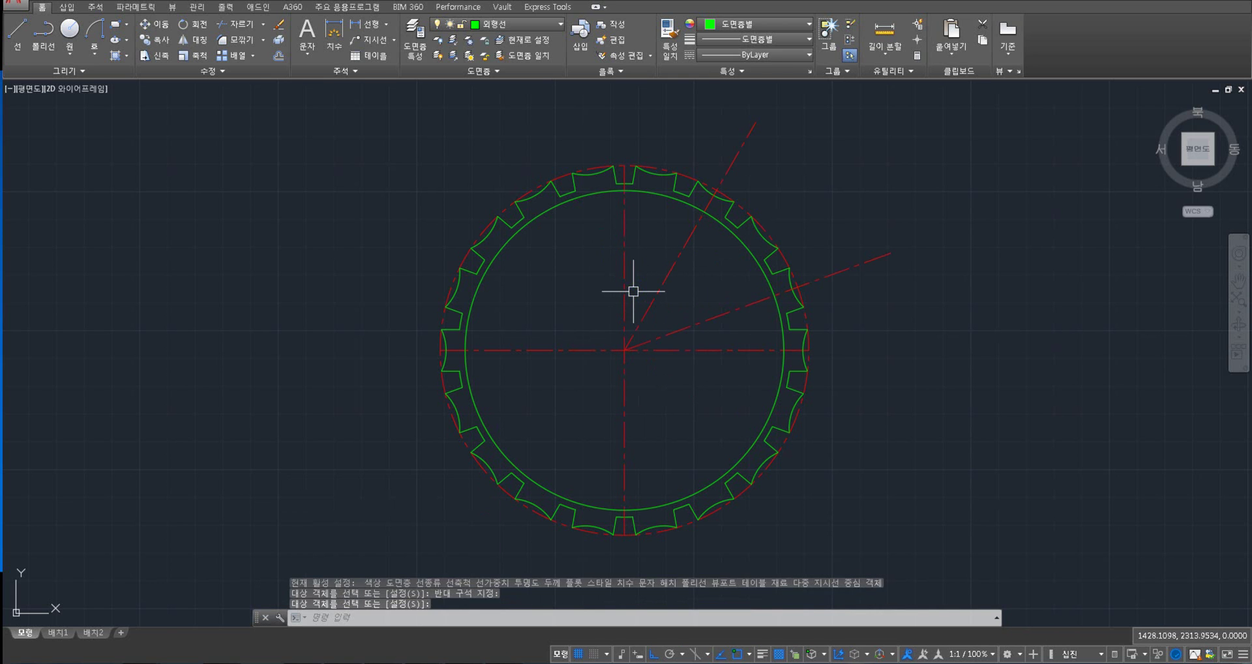
# - Draw a radius-30 start-end-radius arc between the 60° and 20° line intersections on the inner circle
pyautogui.click(95, 62)
pyautogui.click(151, 240)
pyautogui.scroll(3, 721, 218)
pyautogui.scroll(2, 721, 218)
pyautogui.click(673, 195)
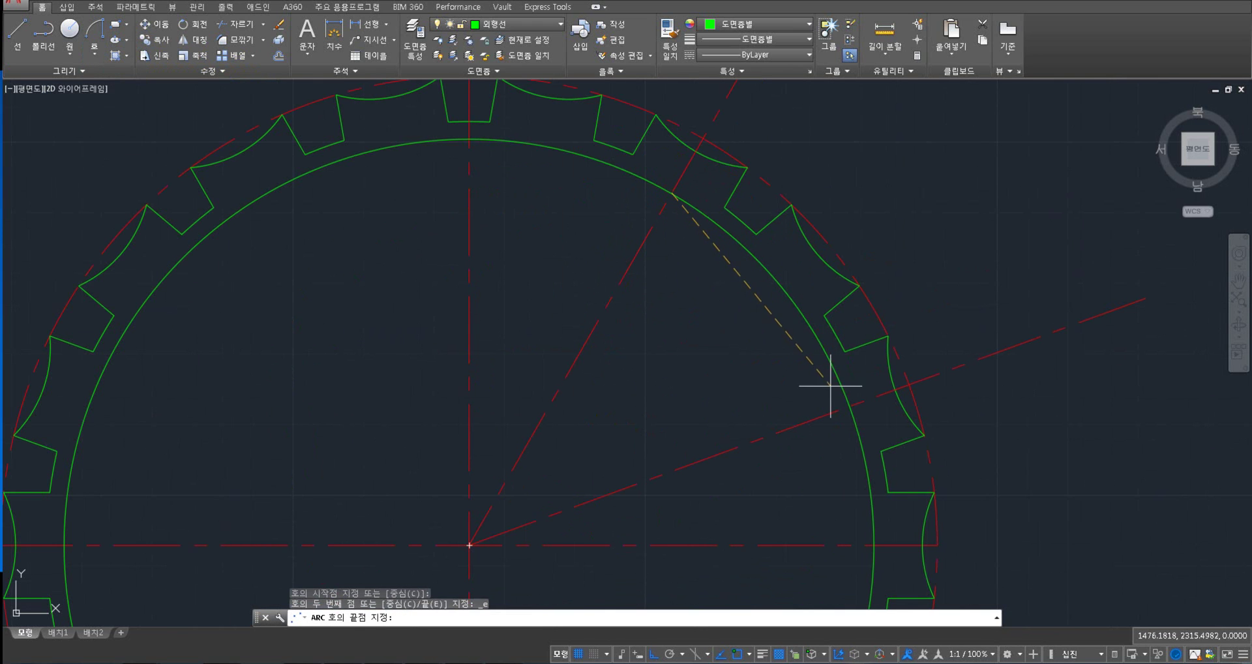
pyautogui.click(845, 407)
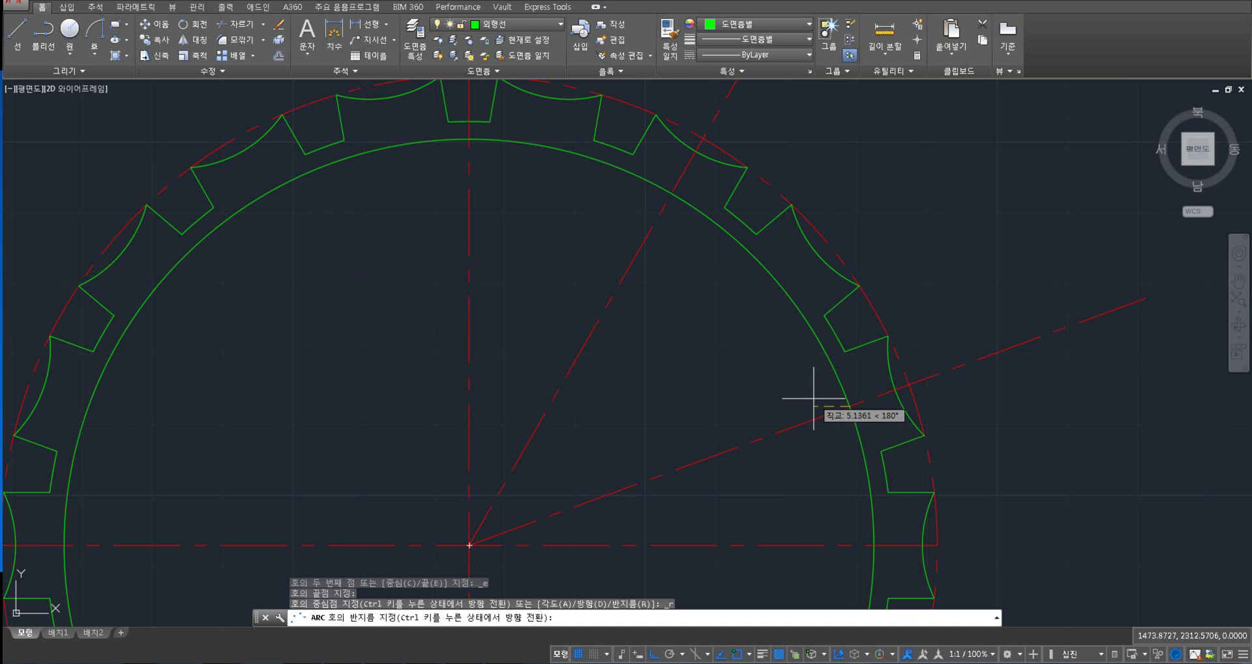
pyautogui.write('3')
pyautogui.press('Return')
# - Trim the inner circle segment inside the new arc, using the arc as cutting edge
pyautogui.write('e')
pyautogui.press('Return')
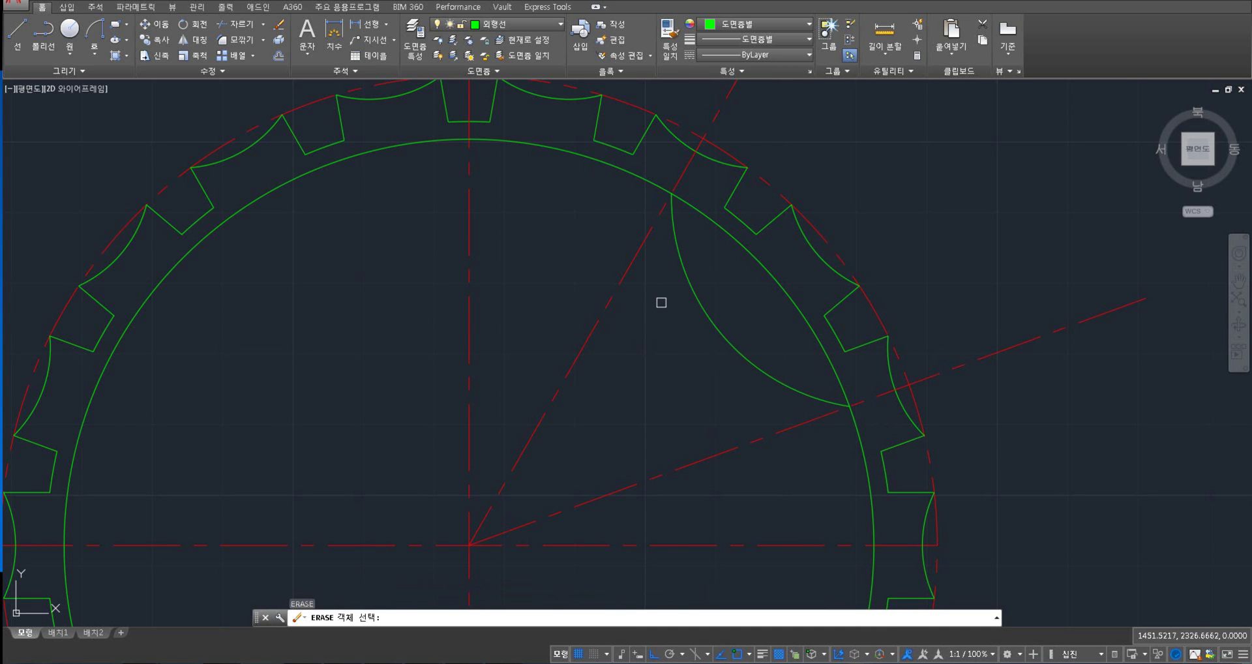
pyautogui.press('Escape')
pyautogui.write('tr')
pyautogui.press('Return')
pyautogui.click(703, 319)
pyautogui.rightClick(722, 285)
pyautogui.click(746, 247)
pyautogui.rightClick(747, 246)
pyautogui.scroll(-4, 746, 247)
pyautogui.press('Escape')
# - Polar-array the radius-30 spoke arc into four copies around the ring centre at 90° spacing
pyautogui.write('ar')
pyautogui.press('Return')
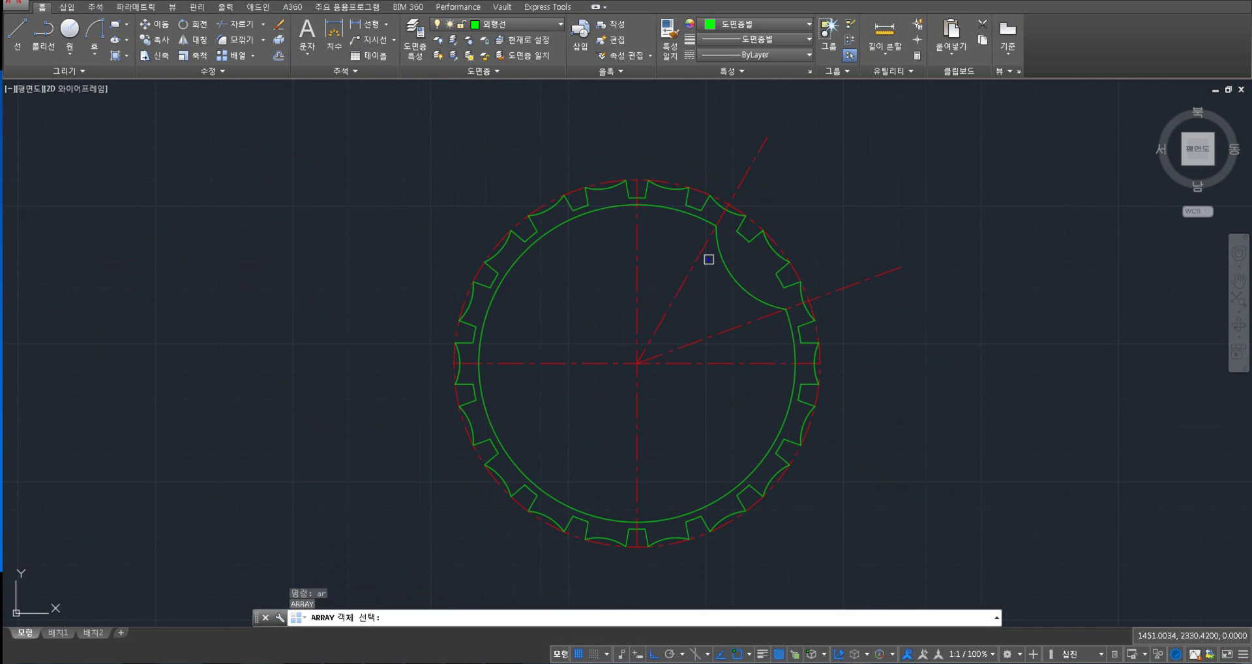
pyautogui.click(731, 273)
pyautogui.rightClick(718, 270)
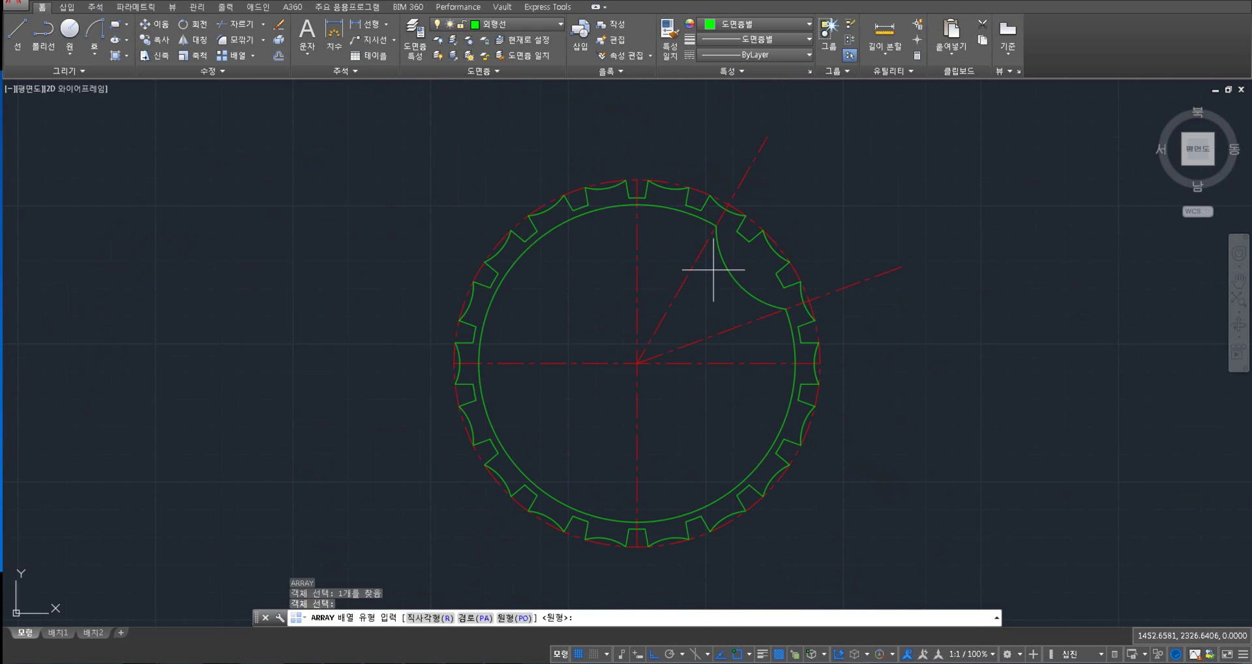
pyautogui.press('Return')
pyautogui.click(636, 360)
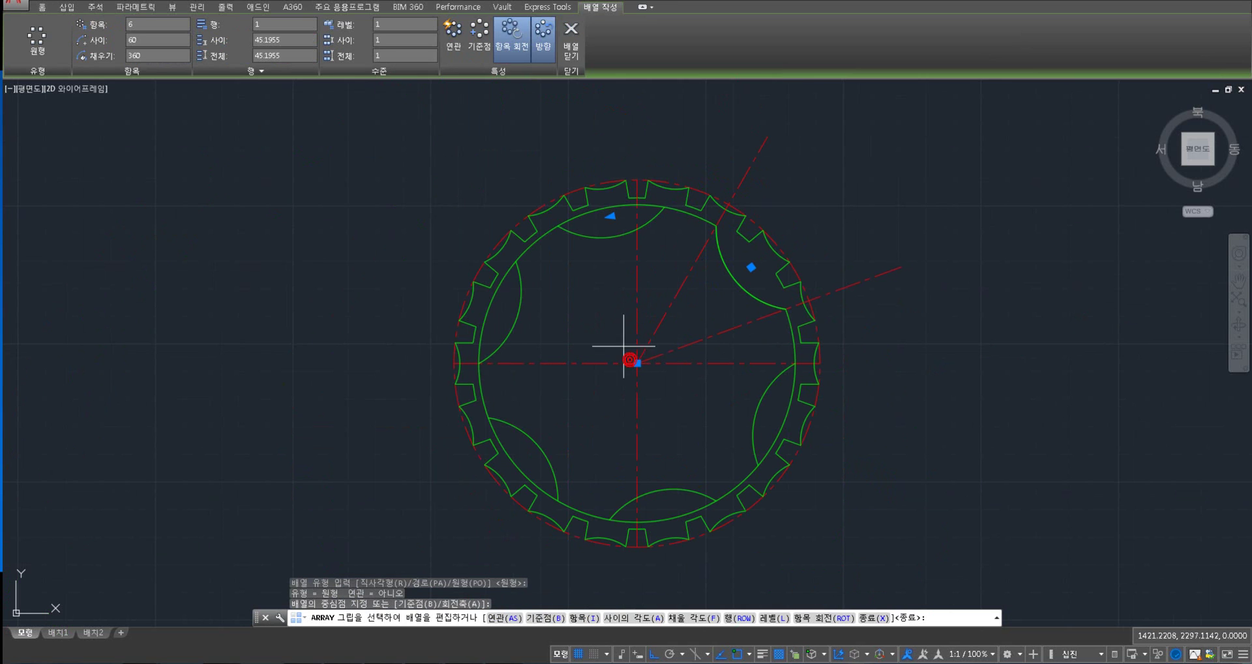
pyautogui.click(147, 24)
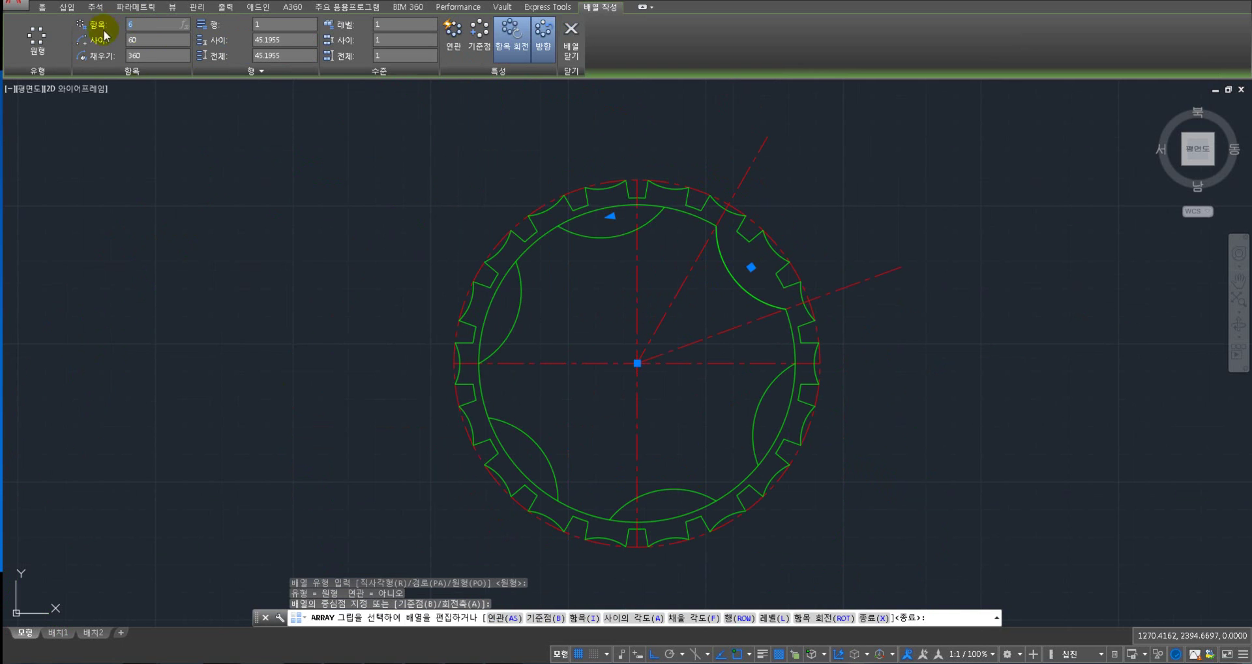
pyautogui.rightClick(404, 182)
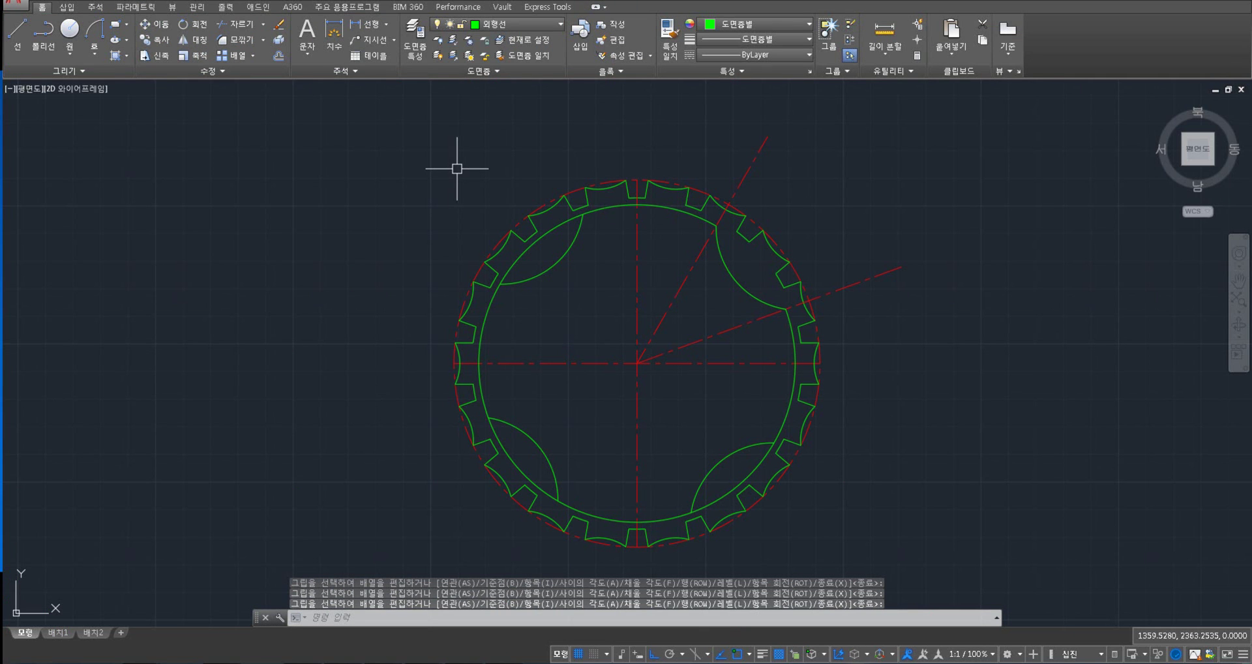
# - Trim away the inner circle inside the upper-left, lower-left and lower-right arcs
pyautogui.write('tr')
pyautogui.press('space')
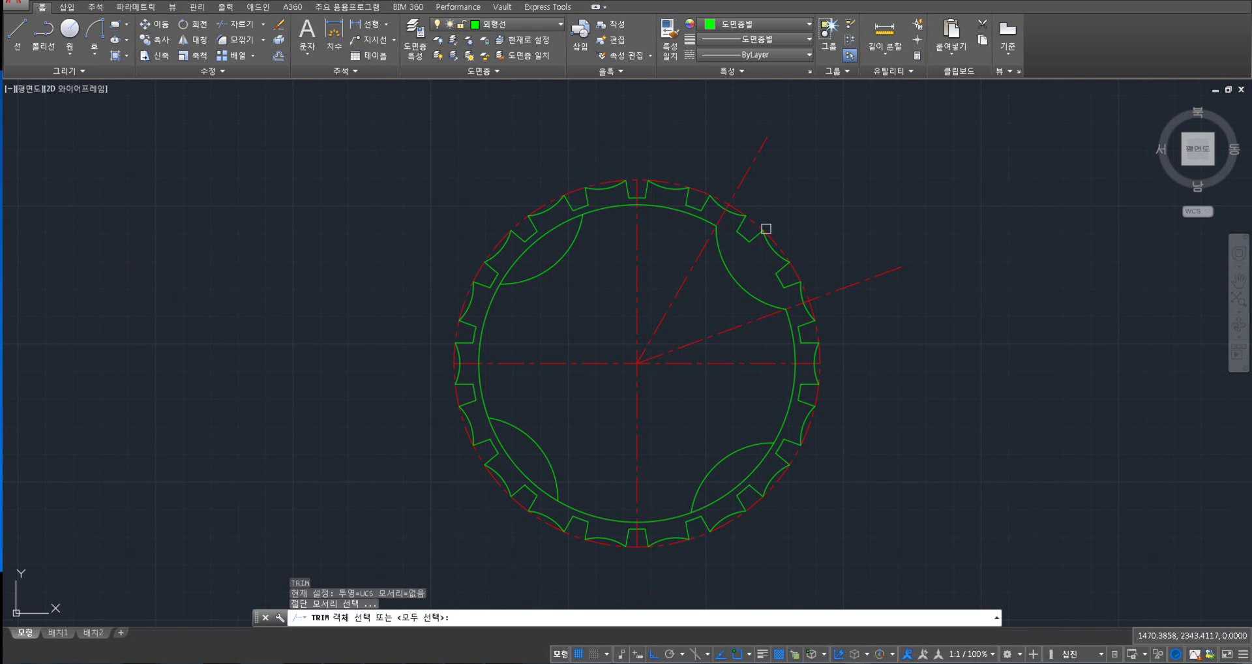
pyautogui.click(756, 223)
pyautogui.press('space')
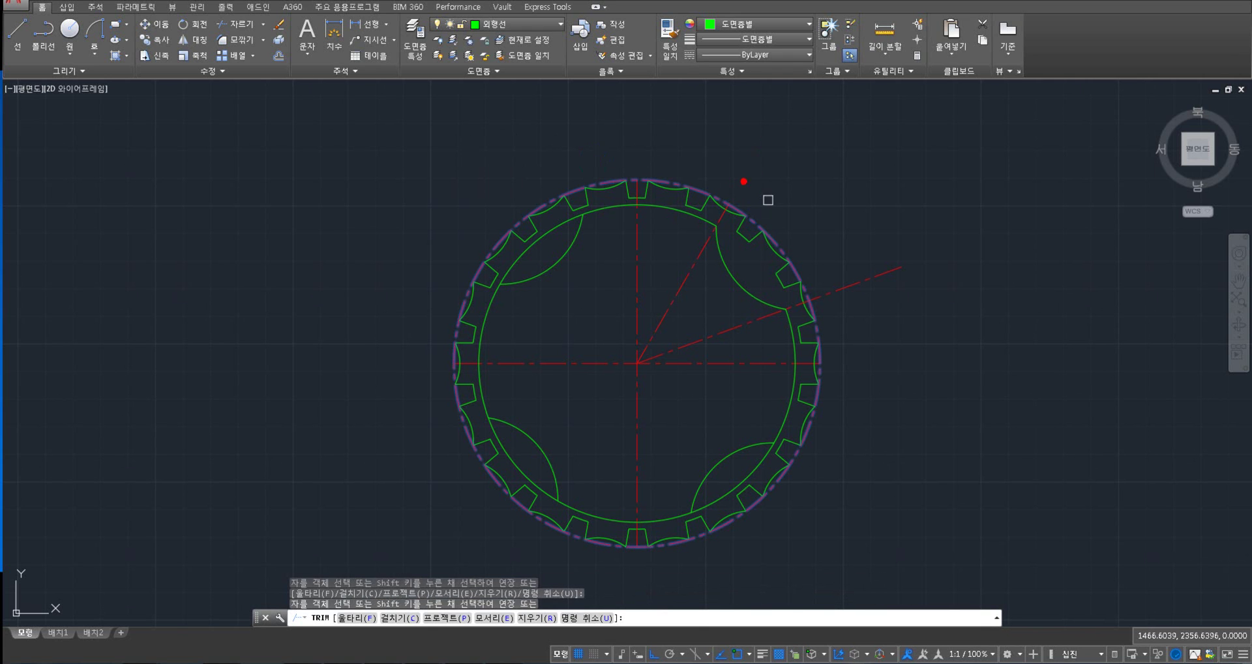
pyautogui.press('space')
pyautogui.press('space')
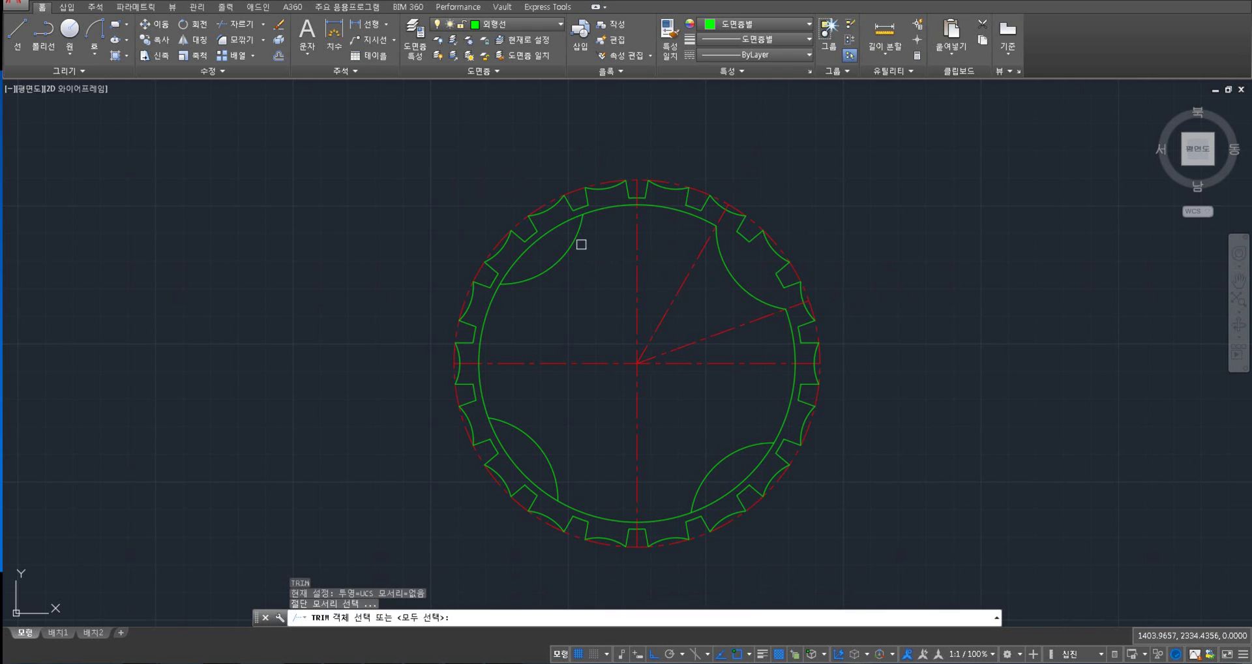
pyautogui.click(575, 239)
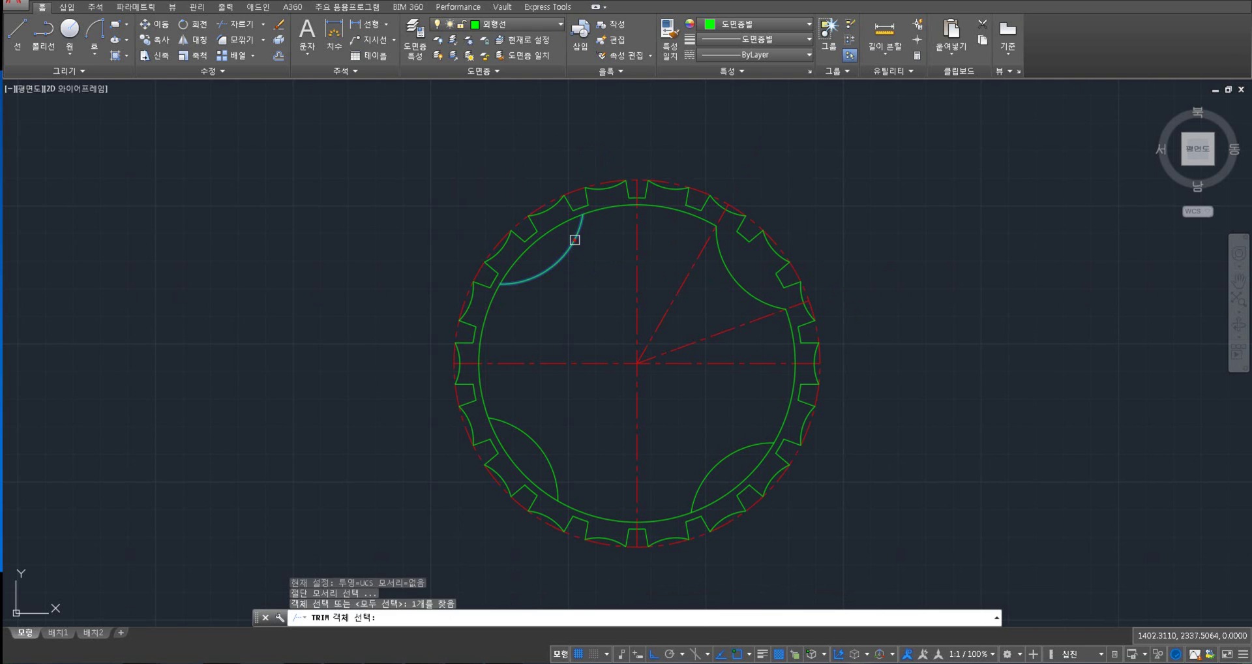
pyautogui.click(540, 446)
pyautogui.click(720, 463)
pyautogui.press('space')
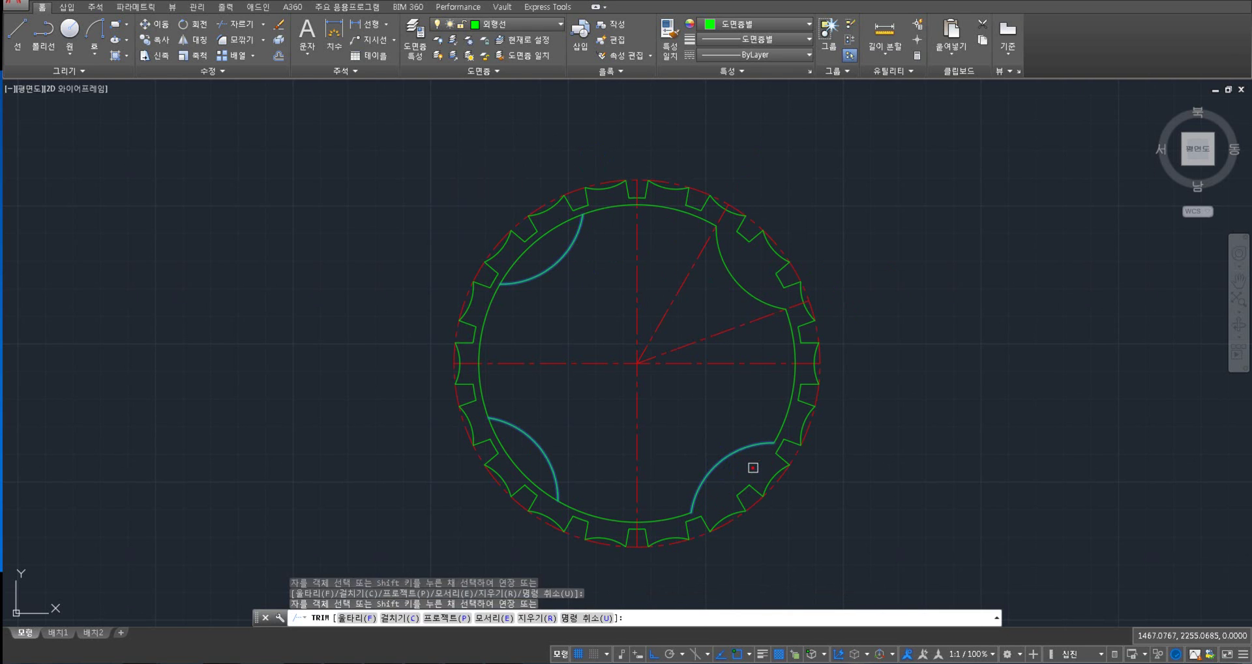
pyautogui.click(519, 469)
pyautogui.click(519, 268)
pyautogui.press('Return')
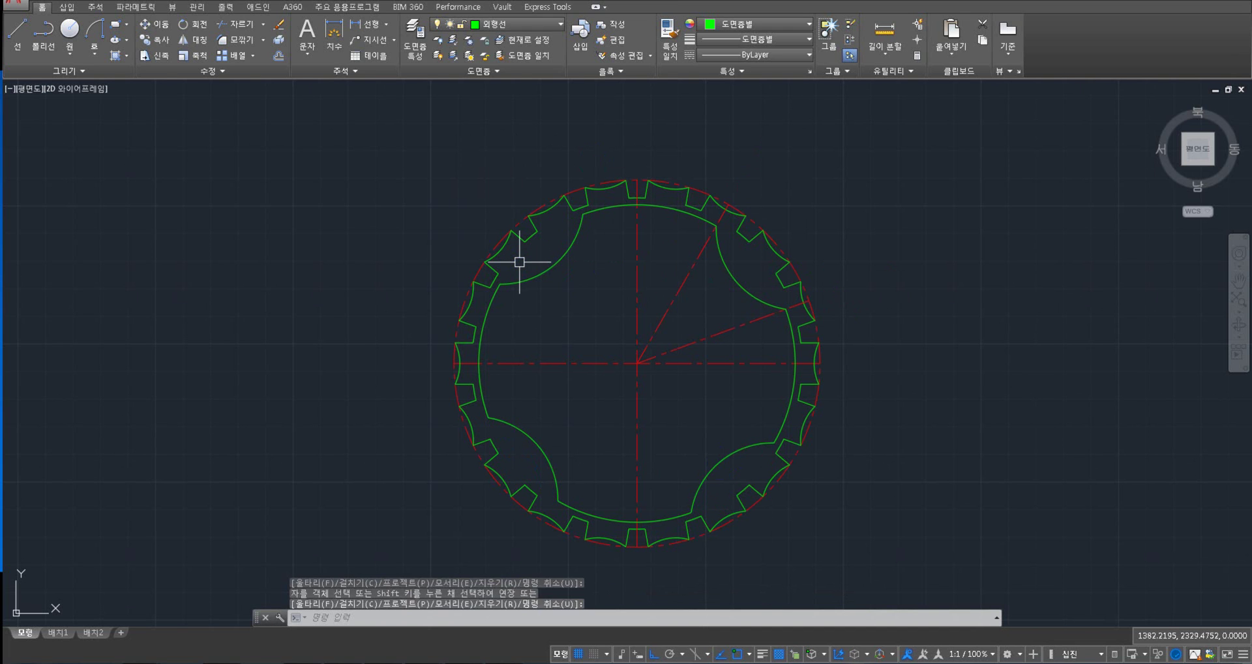
# - Offset the horizontal centreline 28.5 above the hub centre
pyautogui.write('o')
pyautogui.press('space')
pyautogui.write('28.5')
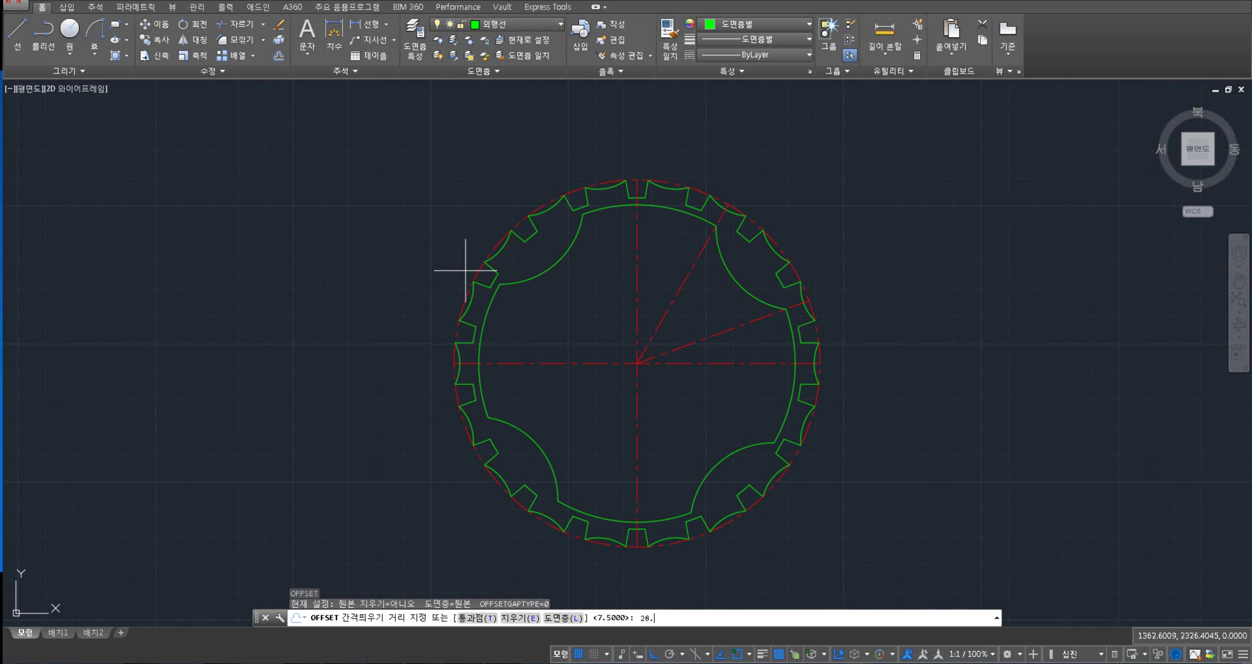
pyautogui.press('Return')
pyautogui.click(594, 362)
pyautogui.click(607, 333)
pyautogui.press('Return')
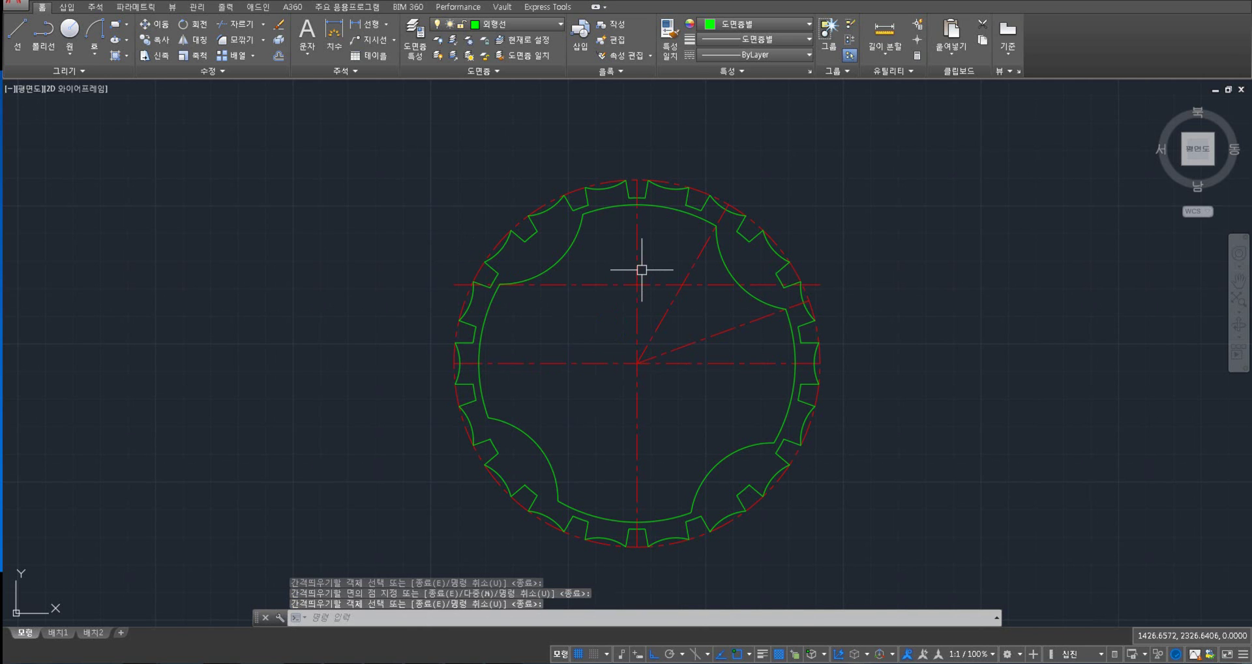
pyautogui.scroll(2, 661, 265)
pyautogui.press('Escape')
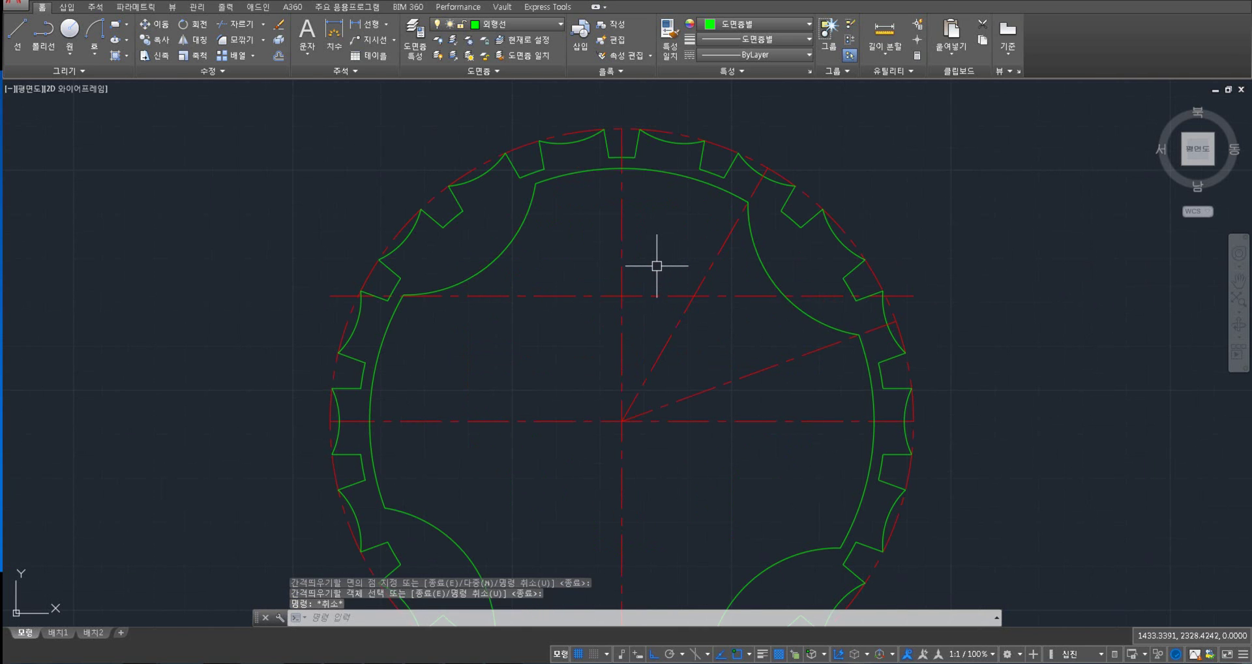
# - Draw a radius-16 circle centred where the new construction line crosses
pyautogui.write('c')
pyautogui.press('Return')
pyautogui.click(622, 295)
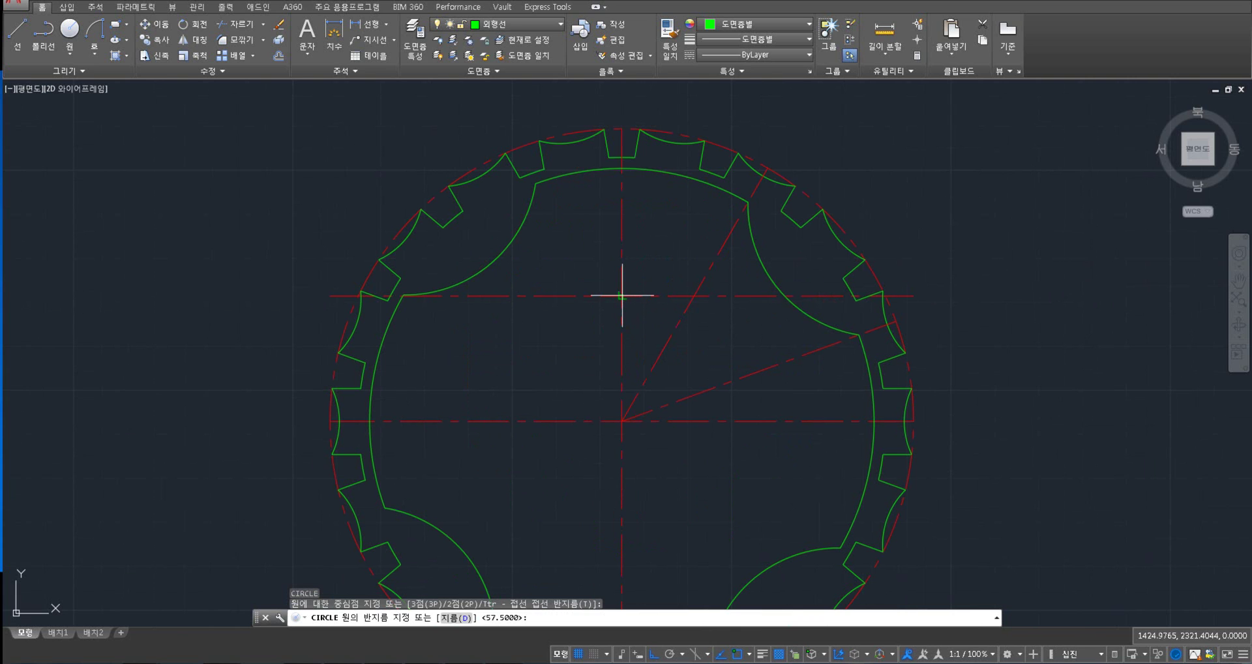
pyautogui.write('16')
pyautogui.press('Return')
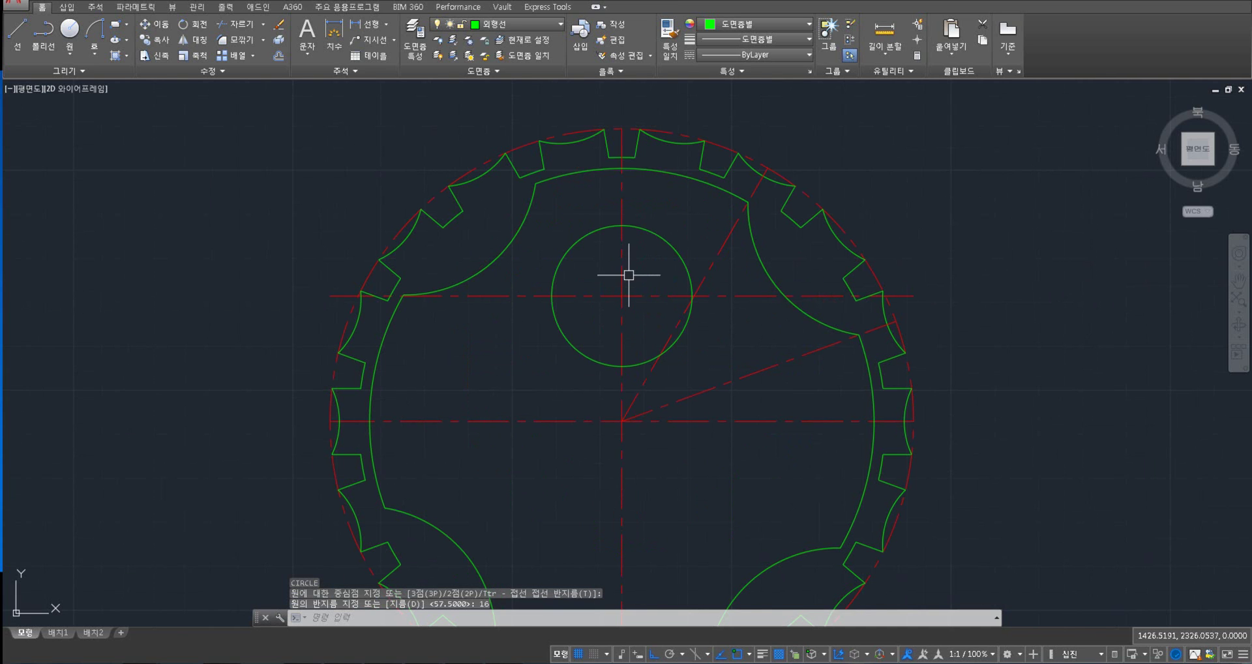
# - Offset the construction line another 12.5 upward
pyautogui.moveTo(633, 265); pyautogui.dragTo(634, 304, button='middle')
pyautogui.press('Escape')
pyautogui.press('Escape')
pyautogui.write('o')
pyautogui.press('Return')
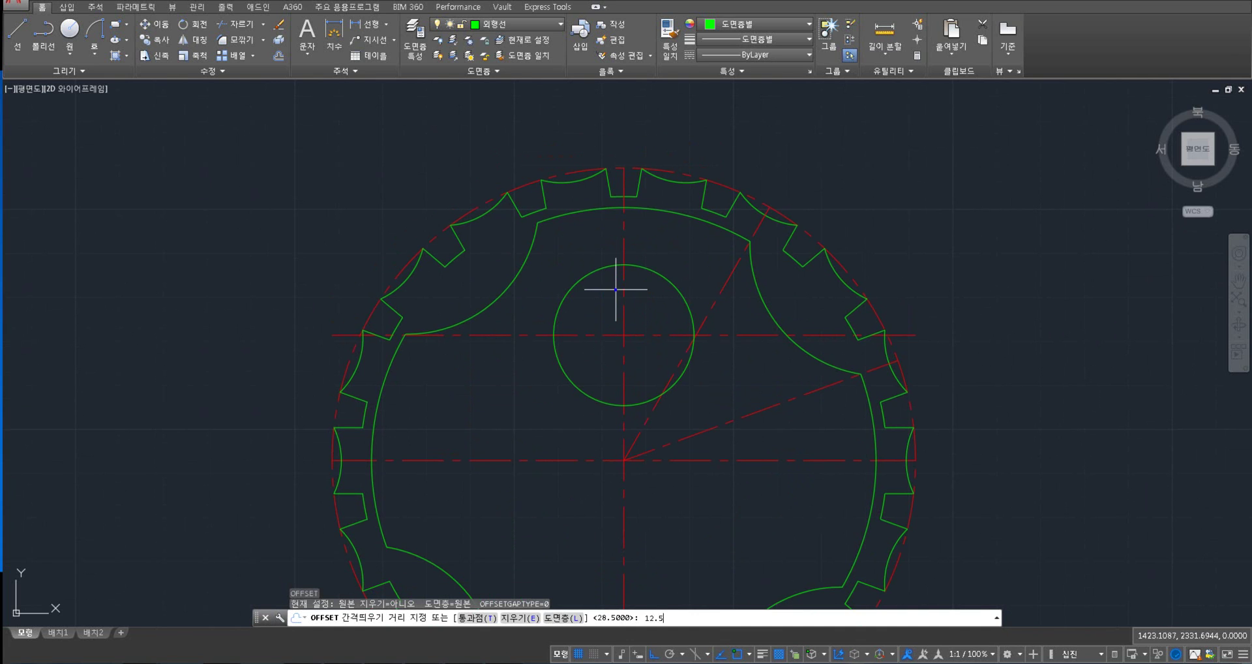
pyautogui.press('Return')
pyautogui.click(600, 336)
pyautogui.click(602, 290)
pyautogui.press('Escape')
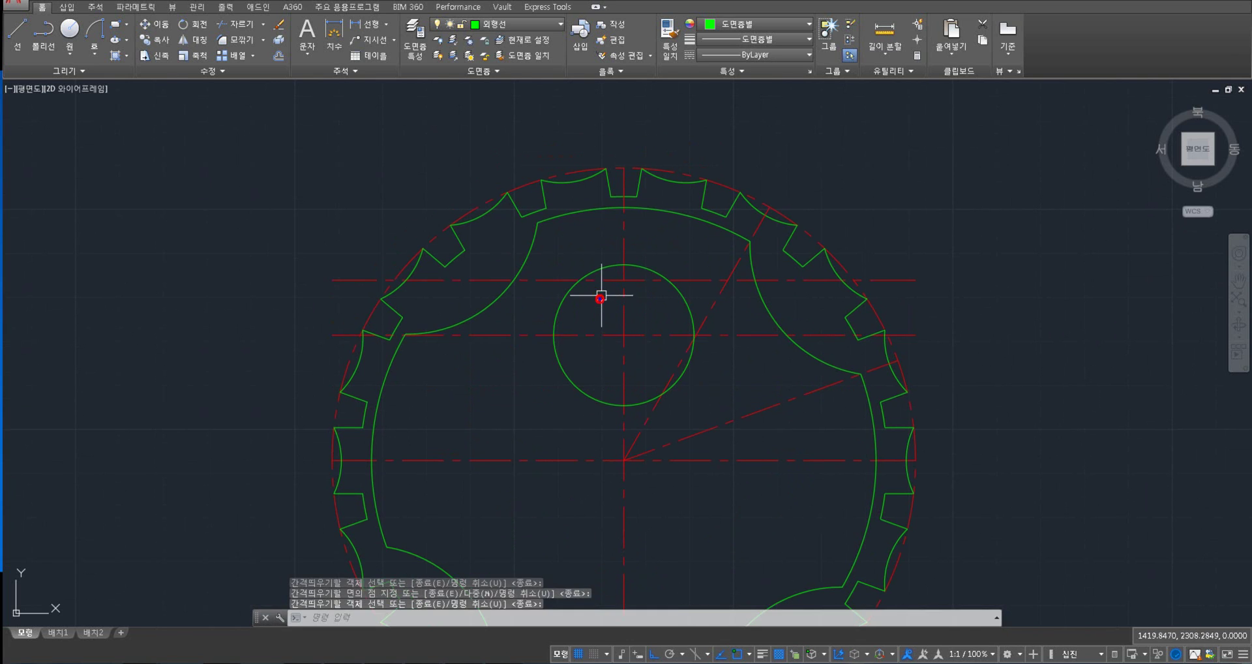
# - Draw a radius-9.5 circle centred on the upper construction line
pyautogui.write('c')
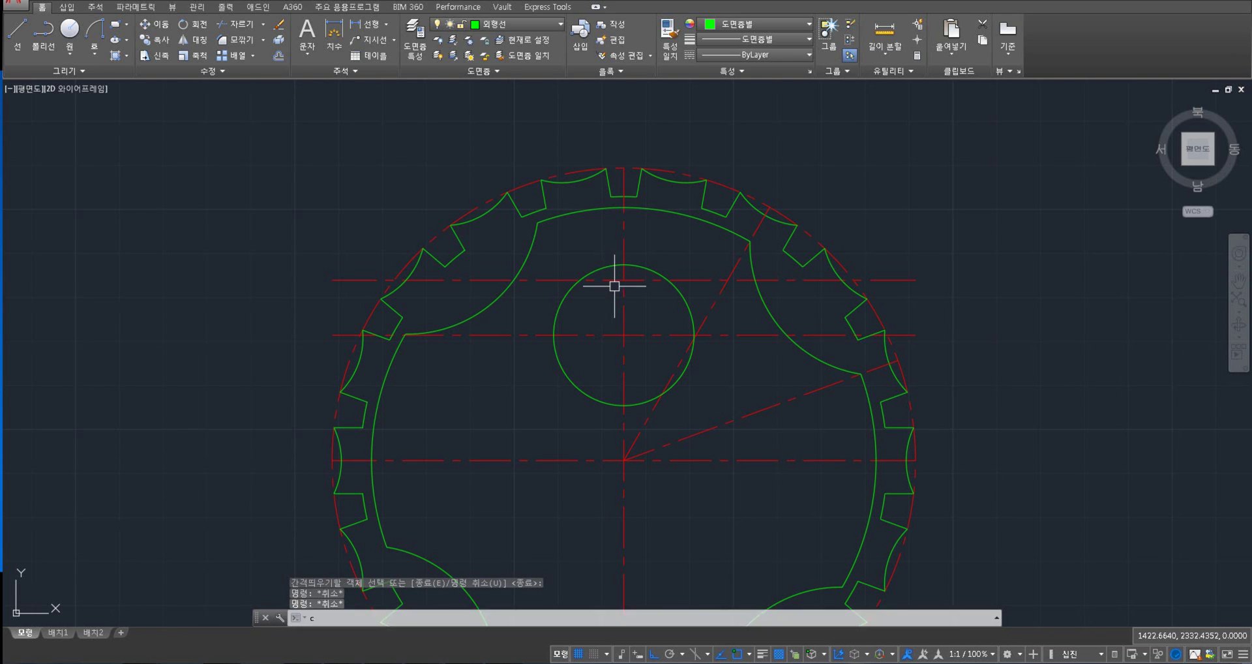
pyautogui.press('Return')
pyautogui.click(624, 280)
pyautogui.write('9.')
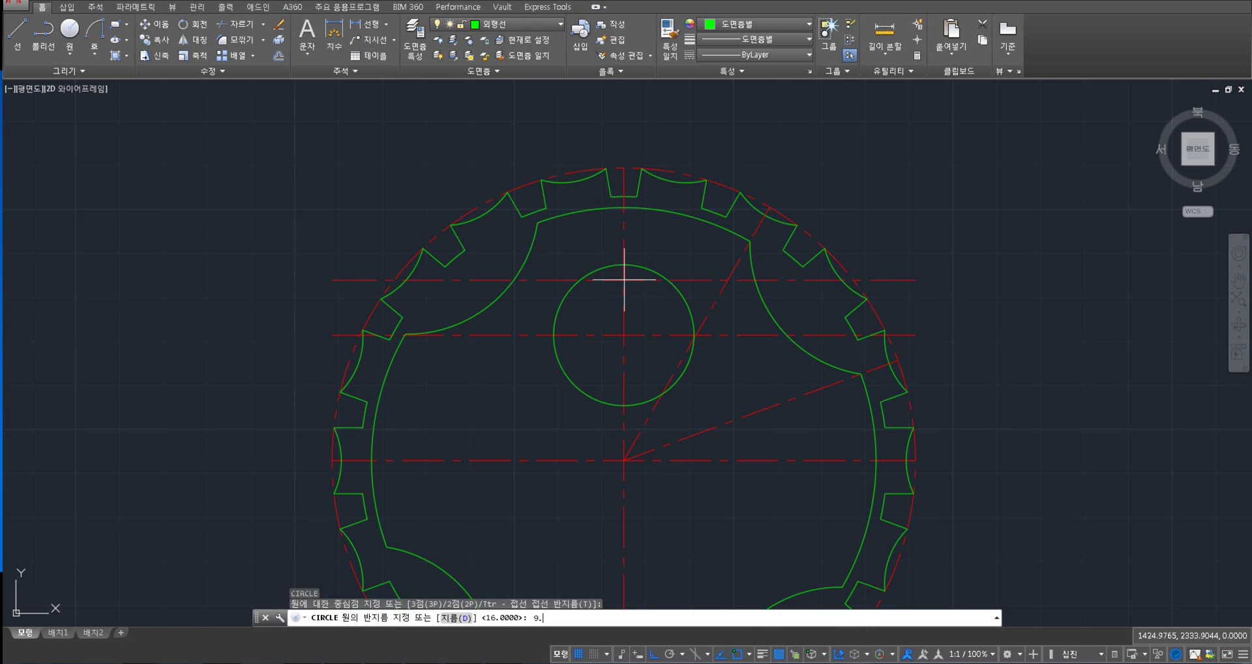
pyautogui.write('5')
pyautogui.press('Return')
pyautogui.press('Escape')
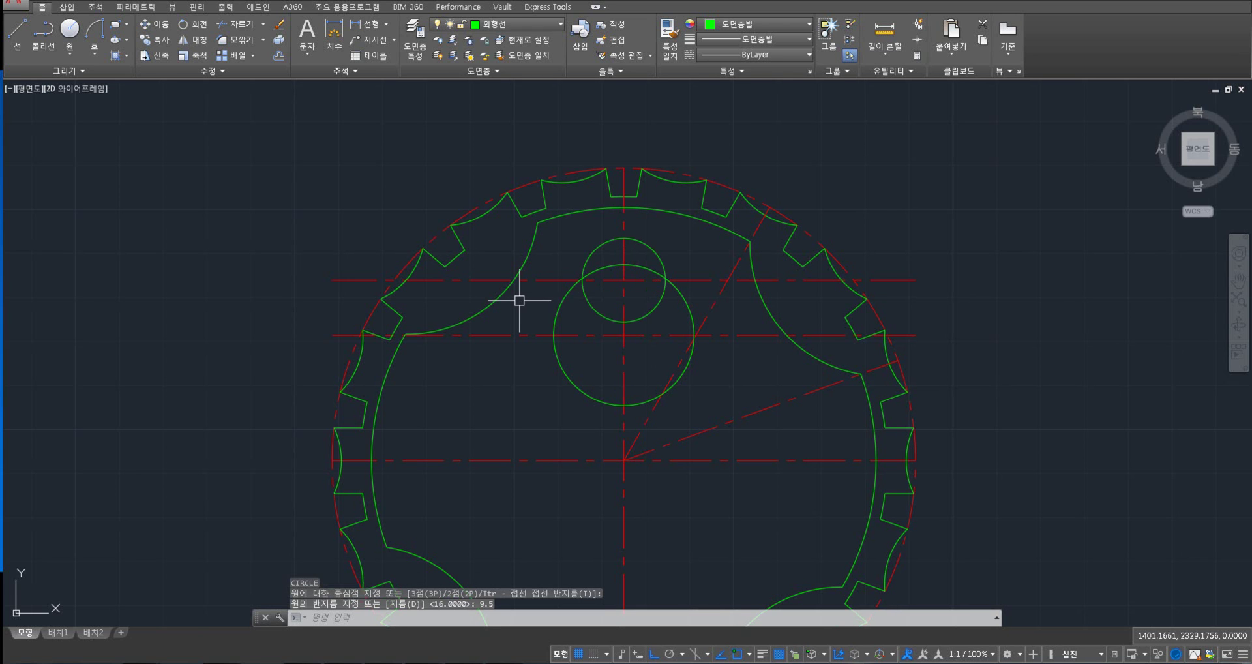
pyautogui.scroll(2, 520, 300)
pyautogui.write('e')
pyautogui.press('Return')
# - Erase the two horizontal offset construction lines
pyautogui.click(544, 268)
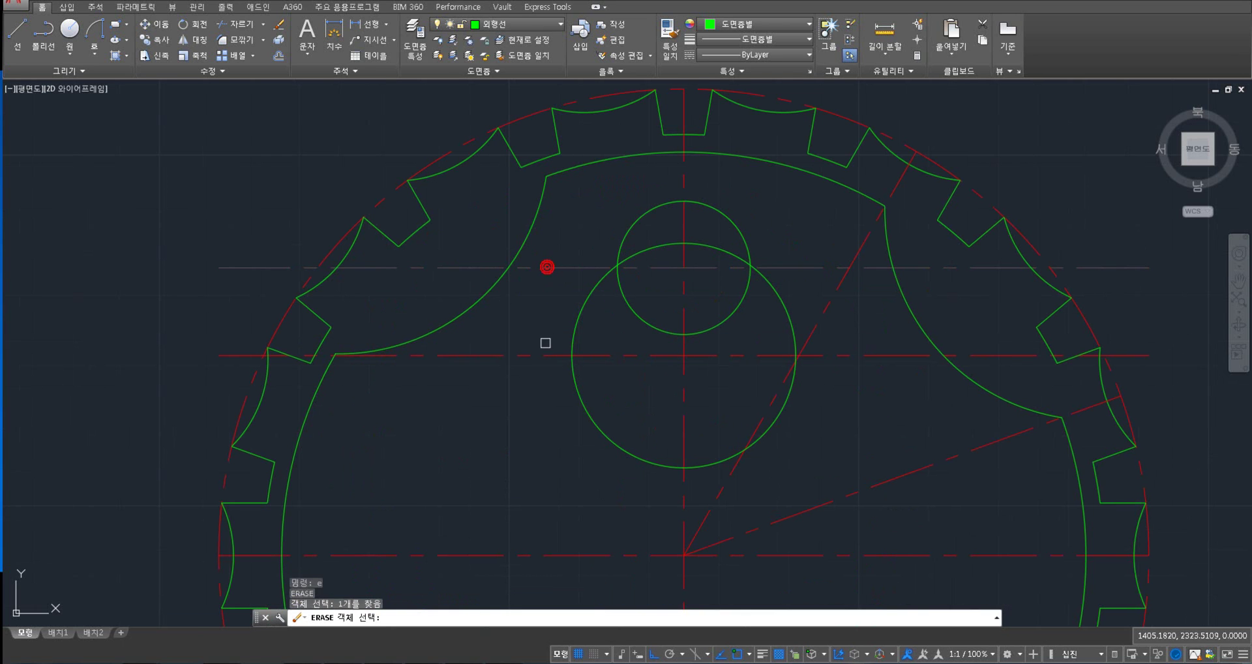
pyautogui.click(544, 355)
pyautogui.press('Escape')
pyautogui.moveTo(553, 336); pyautogui.dragTo(553, 271, button='middle')
pyautogui.scroll(-2, 554, 261)
pyautogui.write('1')
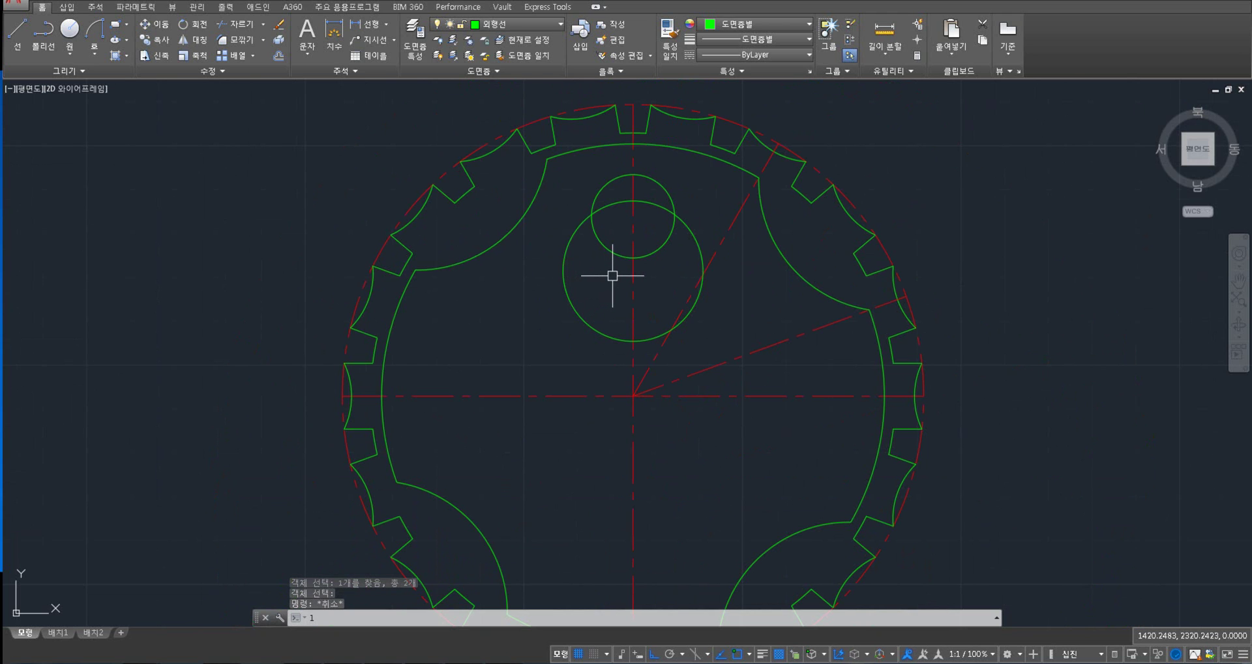
# - Draw a line from the hub centre tangent to the radius-9.5 circle
pyautogui.press('Return')
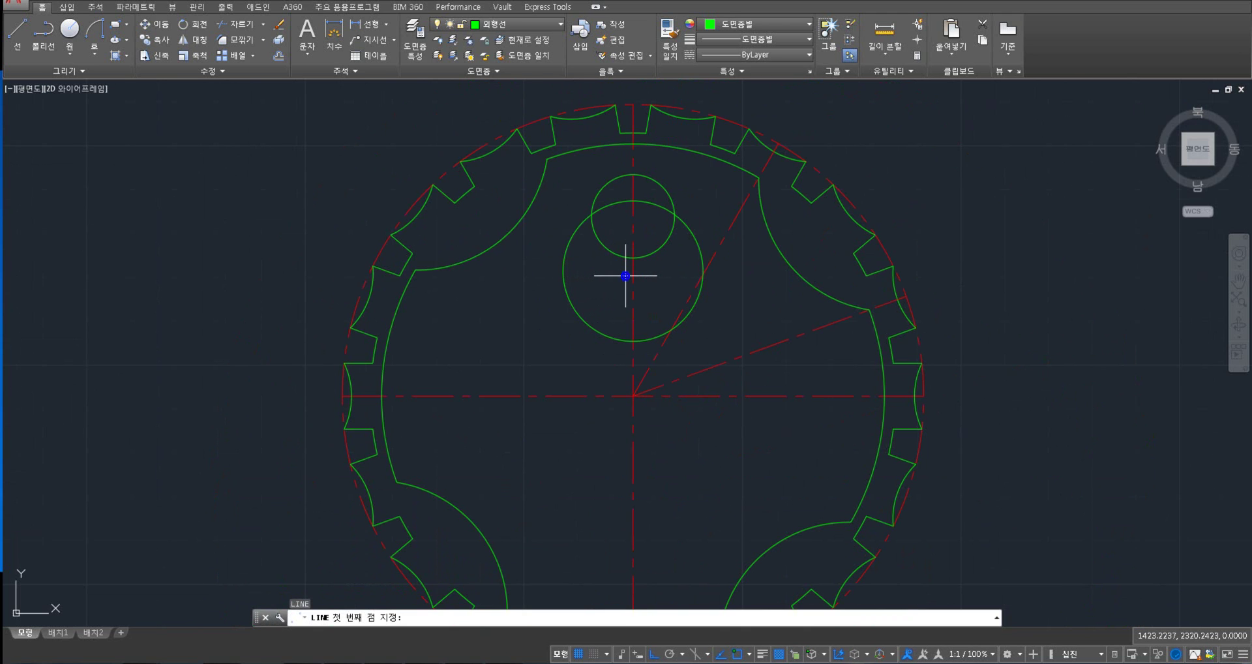
pyautogui.click(634, 385)
pyautogui.click(596, 340)
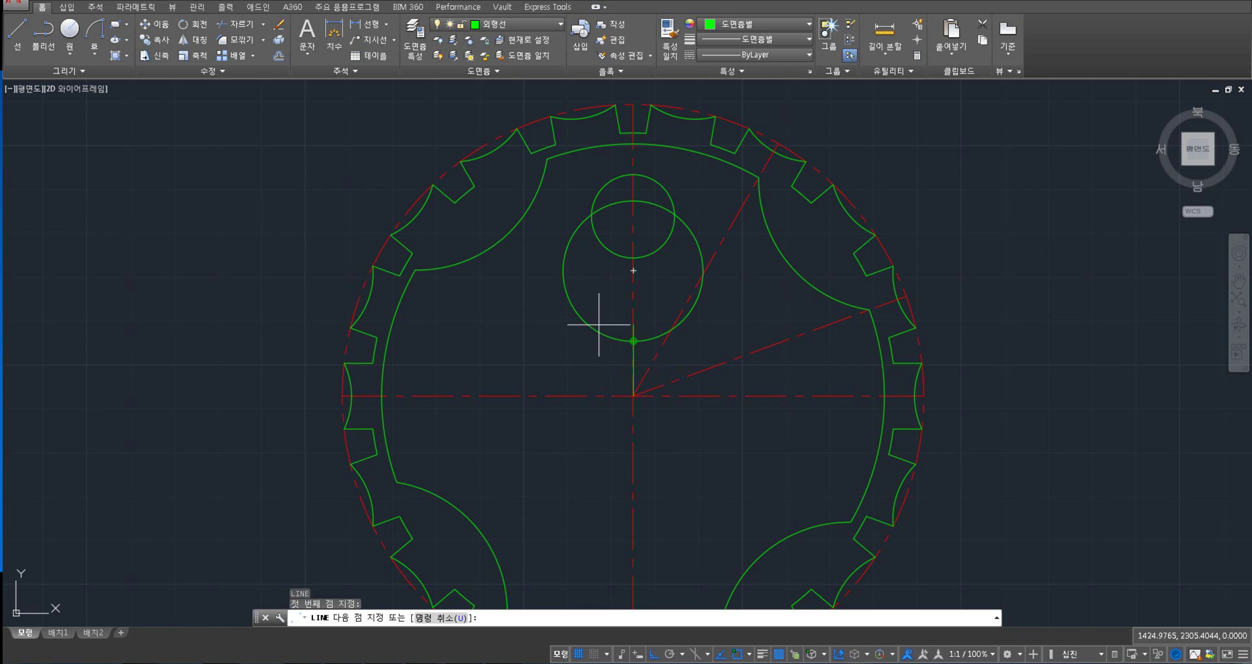
pyautogui.keyDown('shift'); pyautogui.rightClick(599, 322); pyautogui.keyUp('shift')
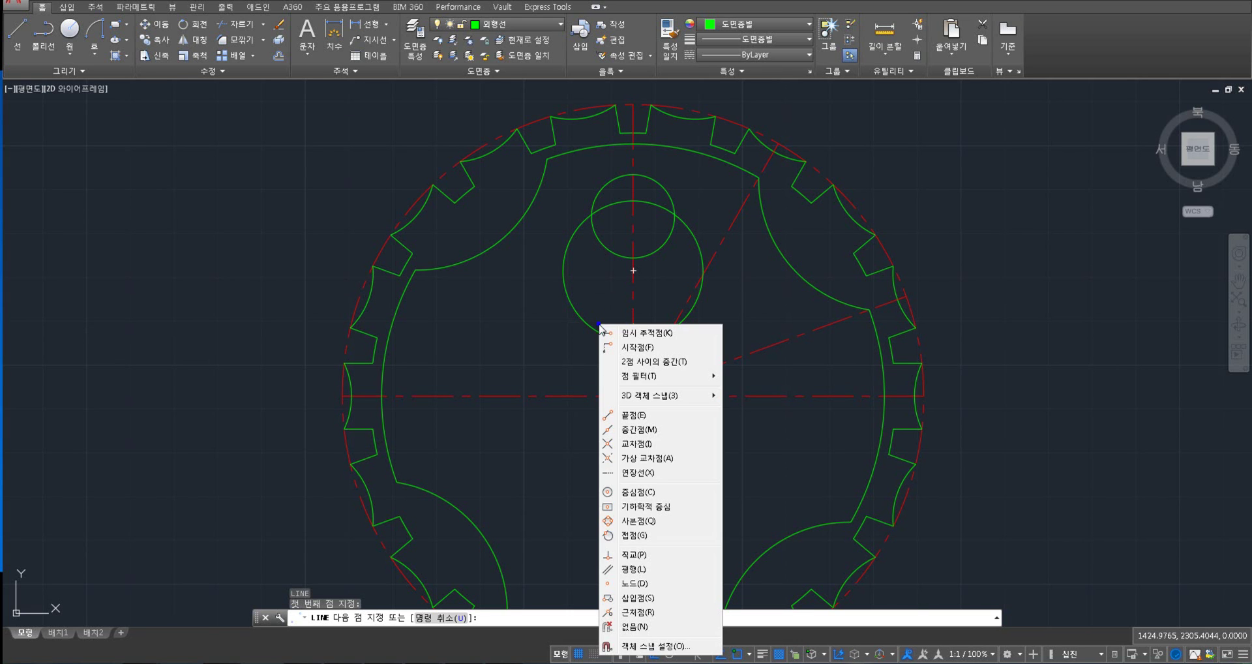
pyautogui.click(616, 523)
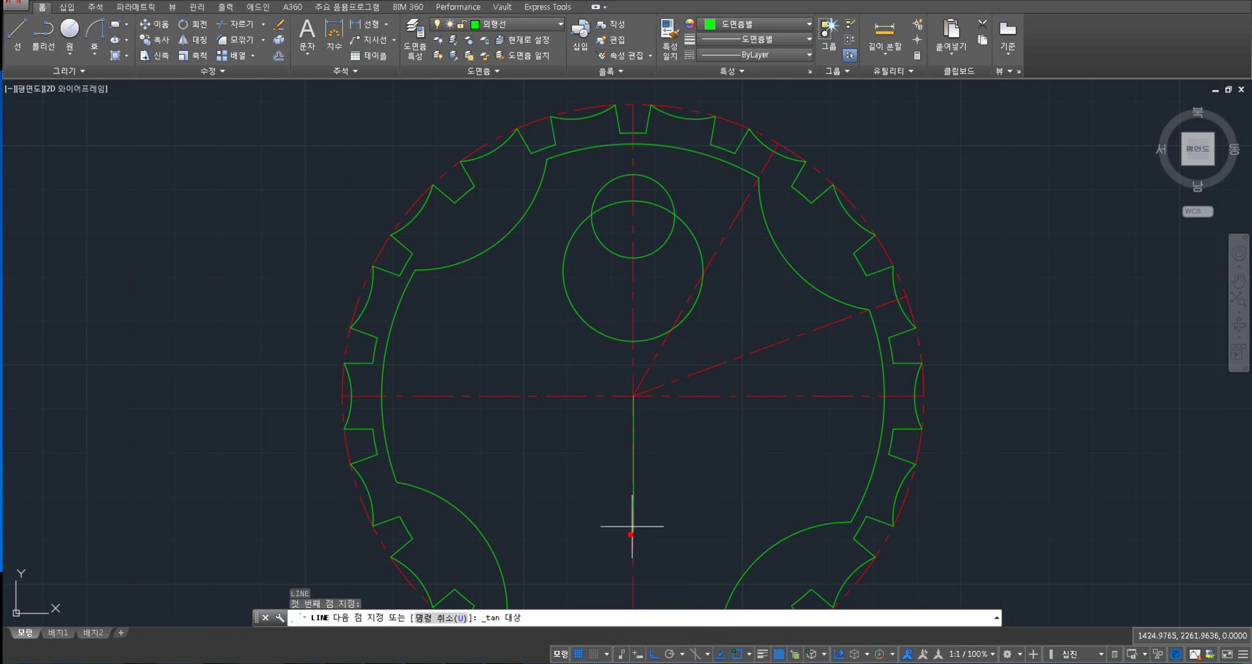
pyautogui.click(594, 215)
pyautogui.press('Return')
pyautogui.scroll(2, 636, 186)
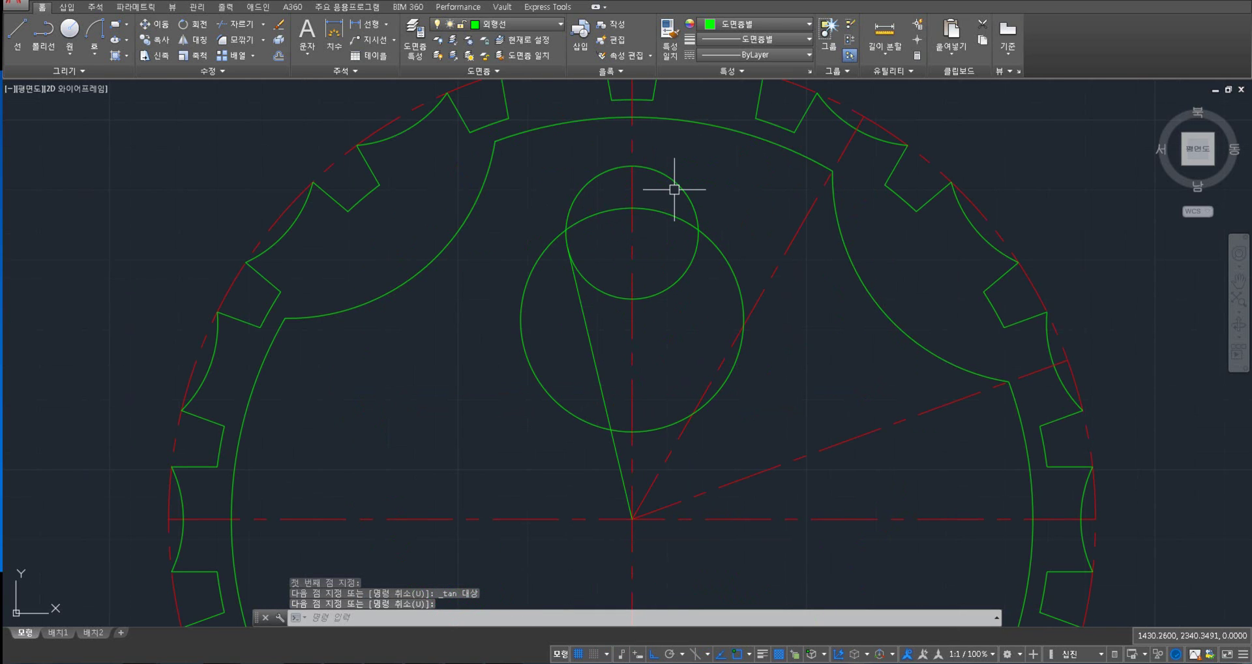
pyautogui.write('c')
pyautogui.press('Return')
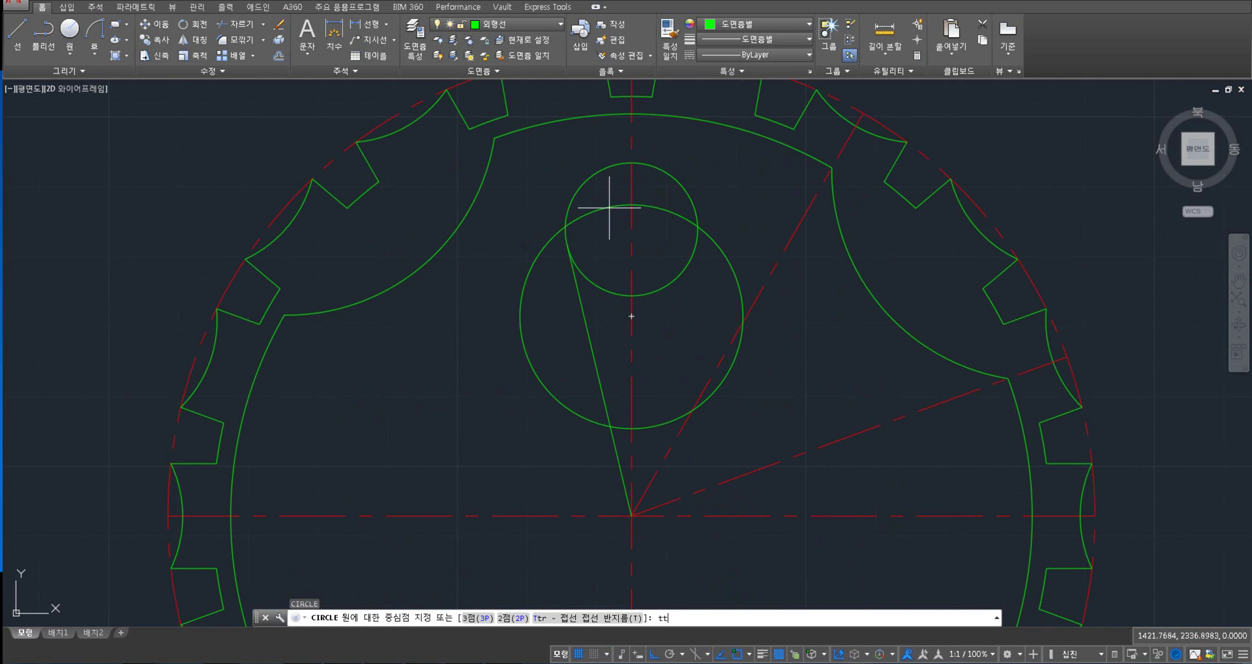
pyautogui.press('Return')
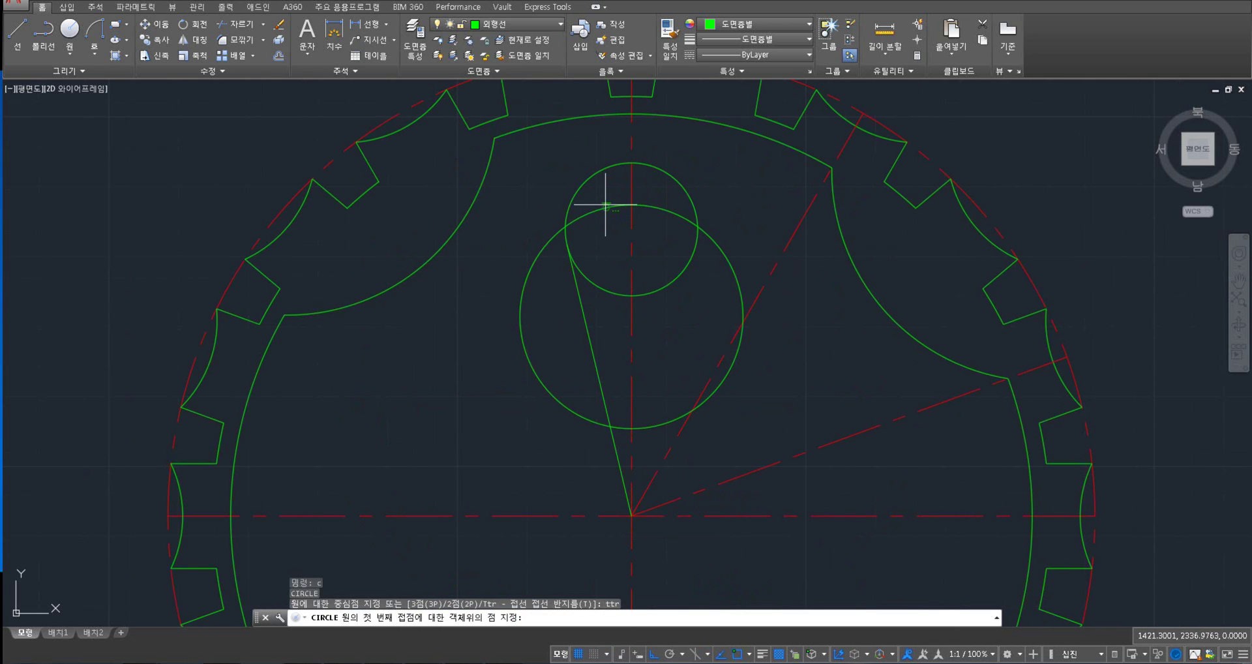
pyautogui.click(592, 172)
pyautogui.click(736, 362)
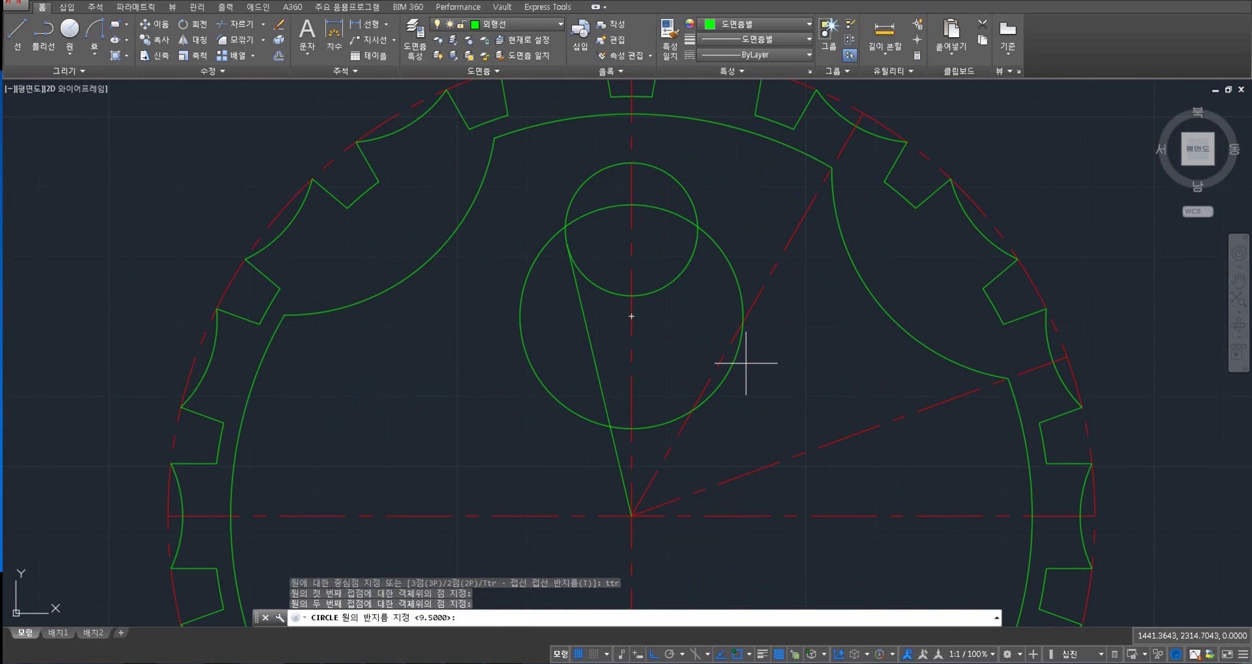
pyautogui.press('Return')
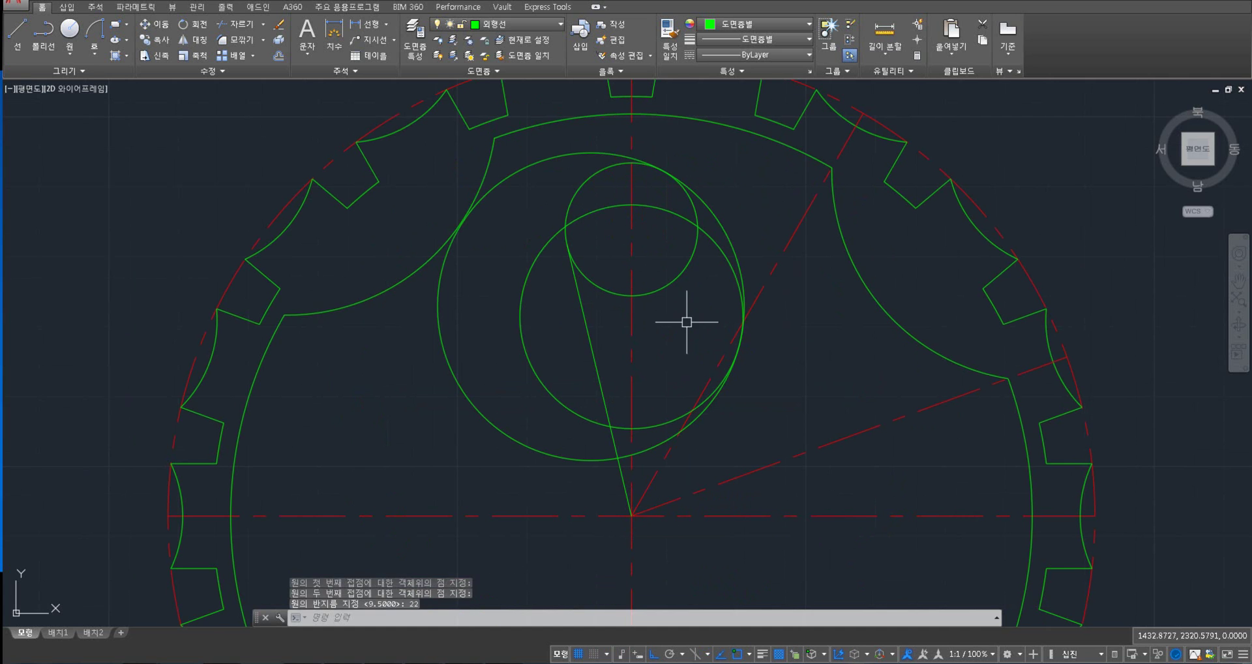
pyautogui.press('Escape')
pyautogui.write('t')
pyautogui.press('Return')
pyautogui.click(743, 227)
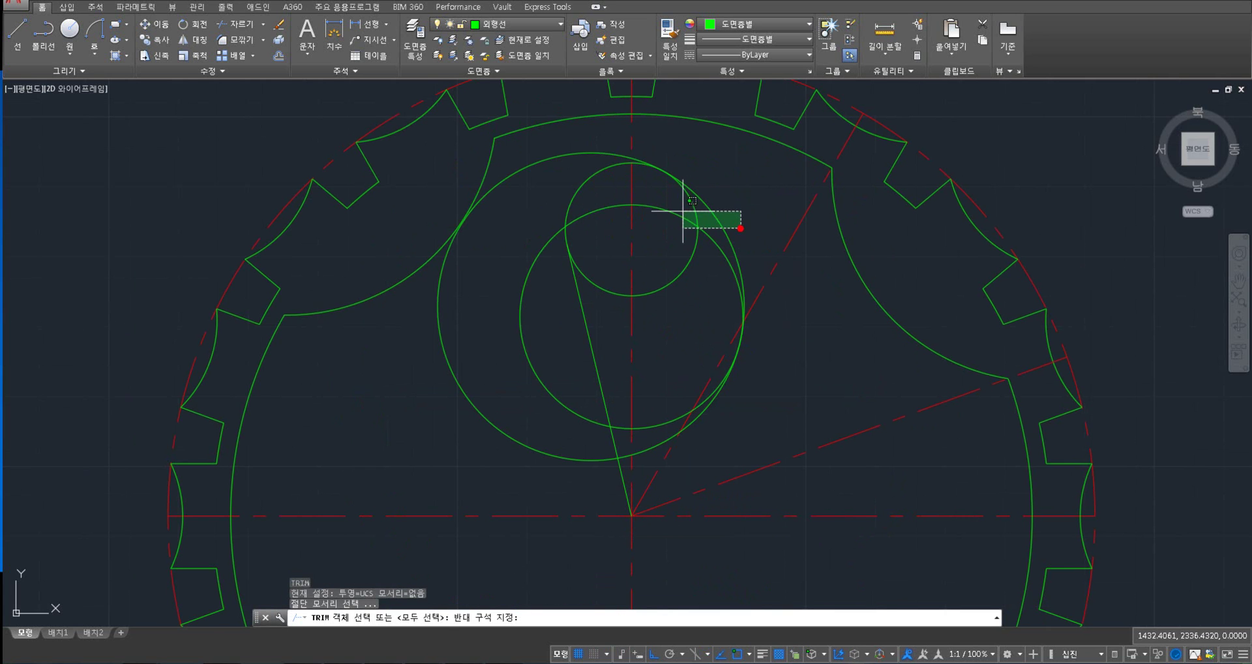
pyautogui.click(681, 212)
pyautogui.press('Return')
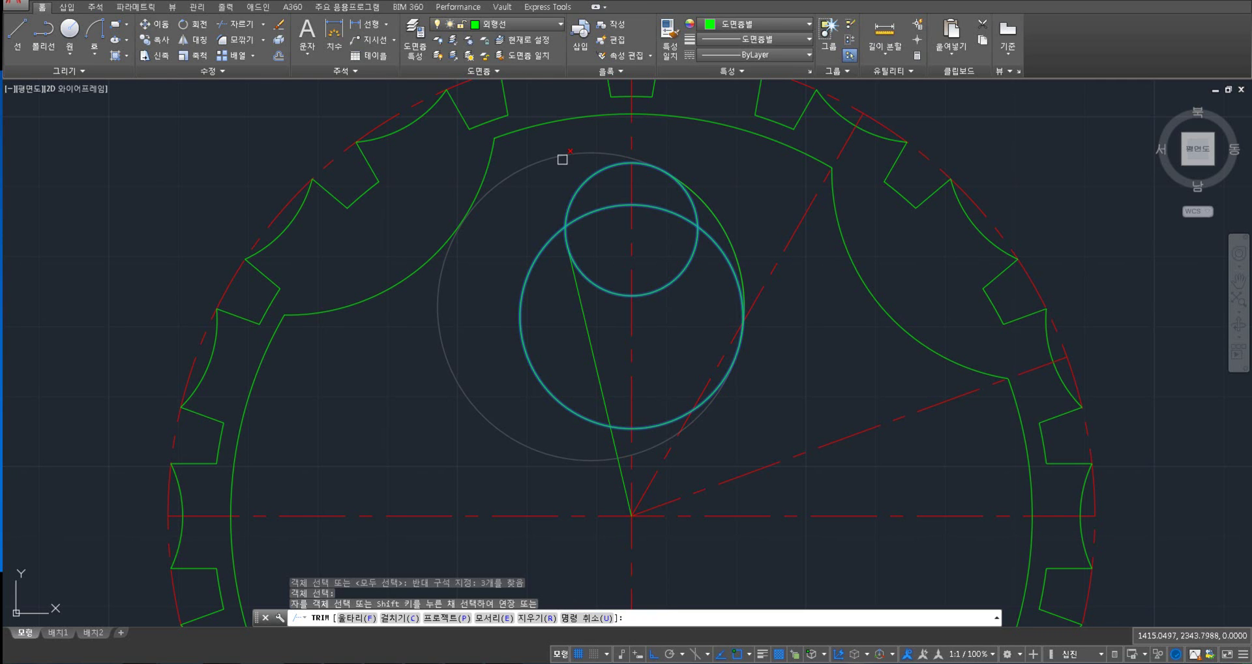
pyautogui.click(562, 159)
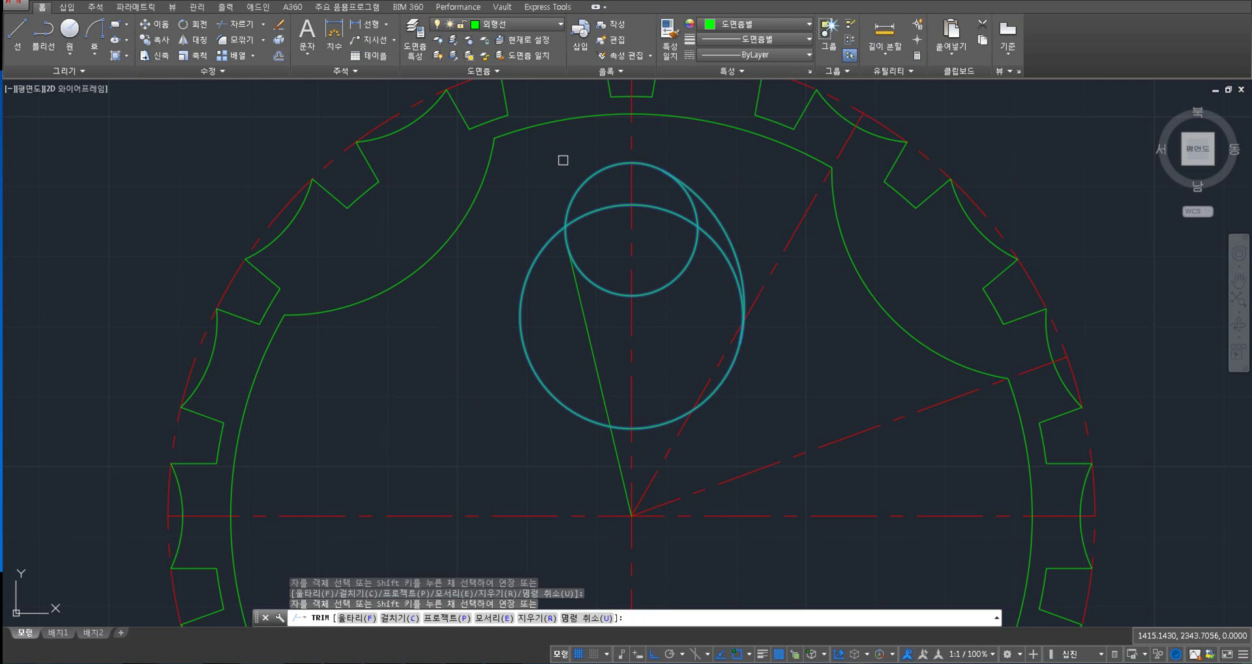
pyautogui.press('Return')
pyautogui.rightClick(673, 234)
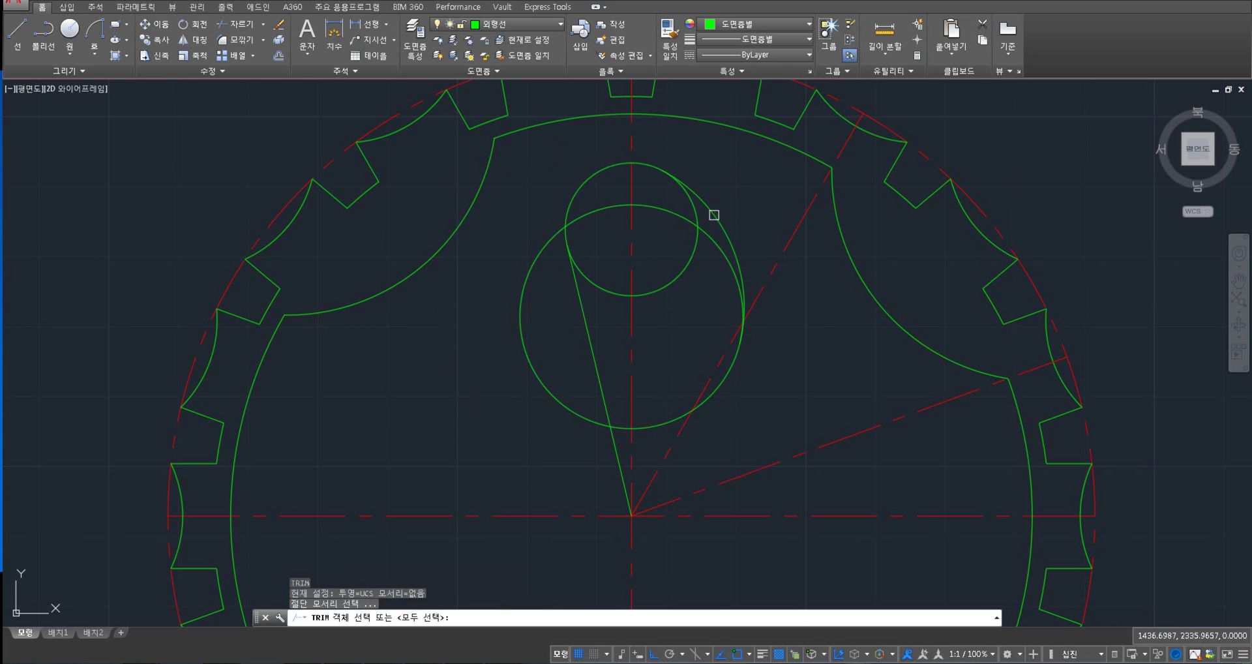
pyautogui.click(709, 211)
pyautogui.click(582, 315)
pyautogui.press('Return')
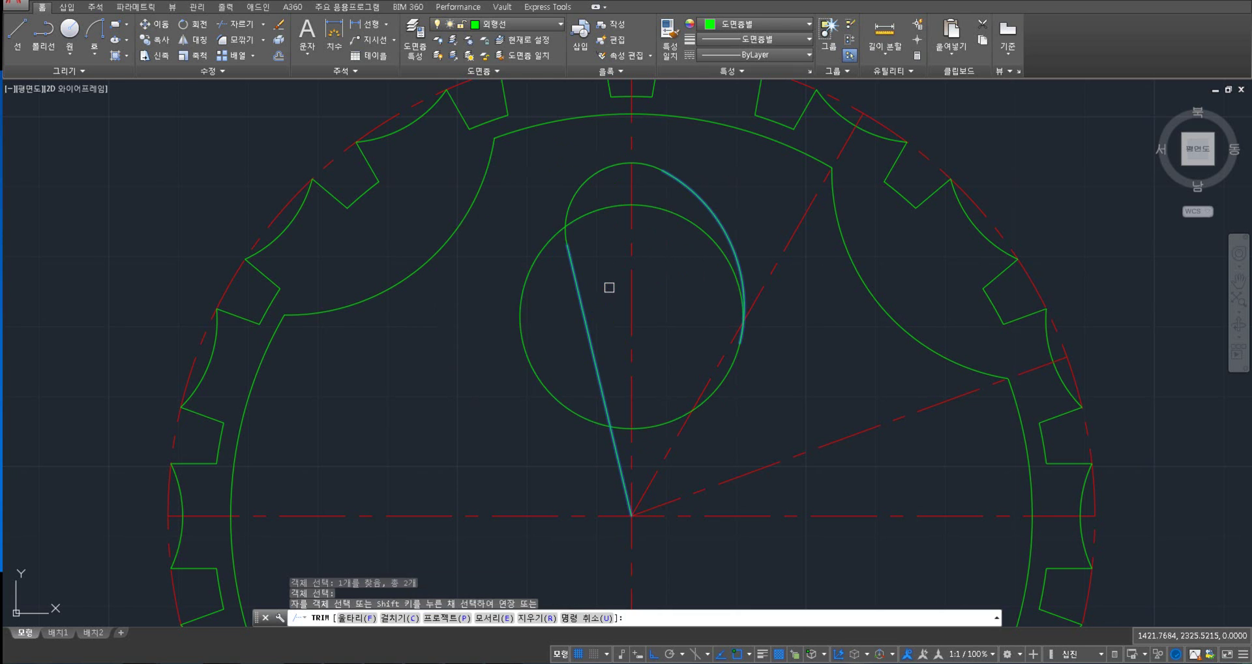
pyautogui.press('Escape')
pyautogui.press('Escape')
pyautogui.moveTo(695, 370); pyautogui.dragTo(684, 293, button='middle')
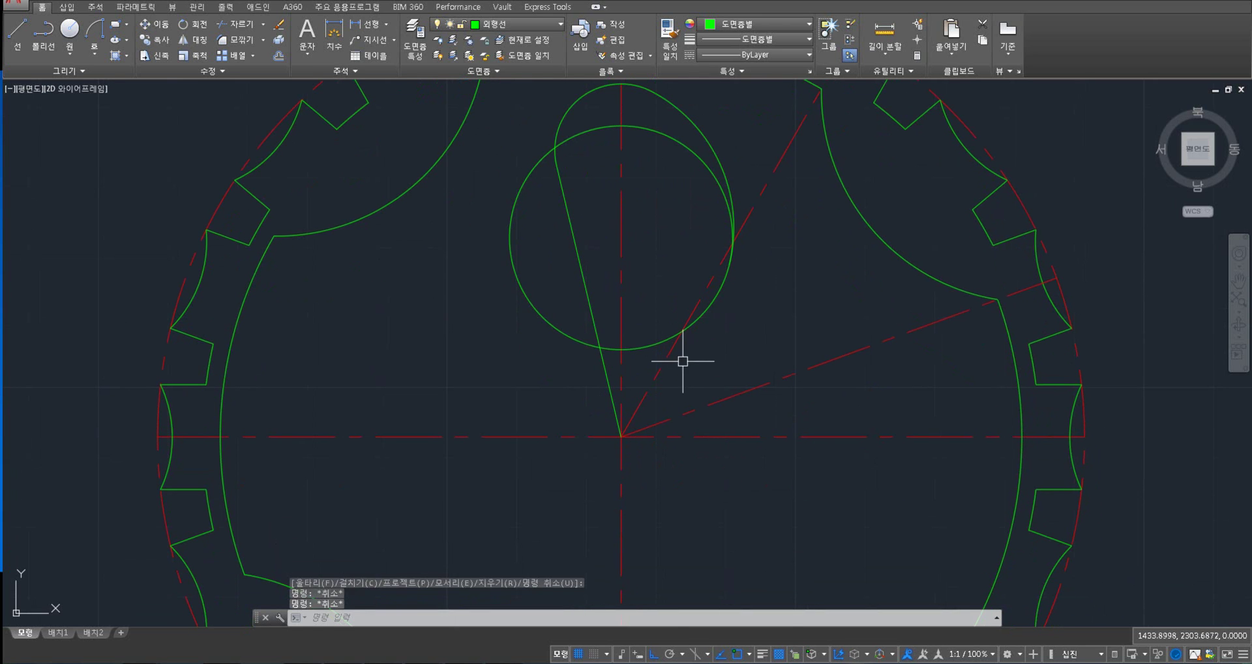
# - Draw a second line from the hub centre tangent to the radius-16 circle
pyautogui.write('l')
pyautogui.press('Return')
pyautogui.click(622, 435)
pyautogui.keyDown('shift'); pyautogui.rightClick(715, 364); pyautogui.keyUp('shift')
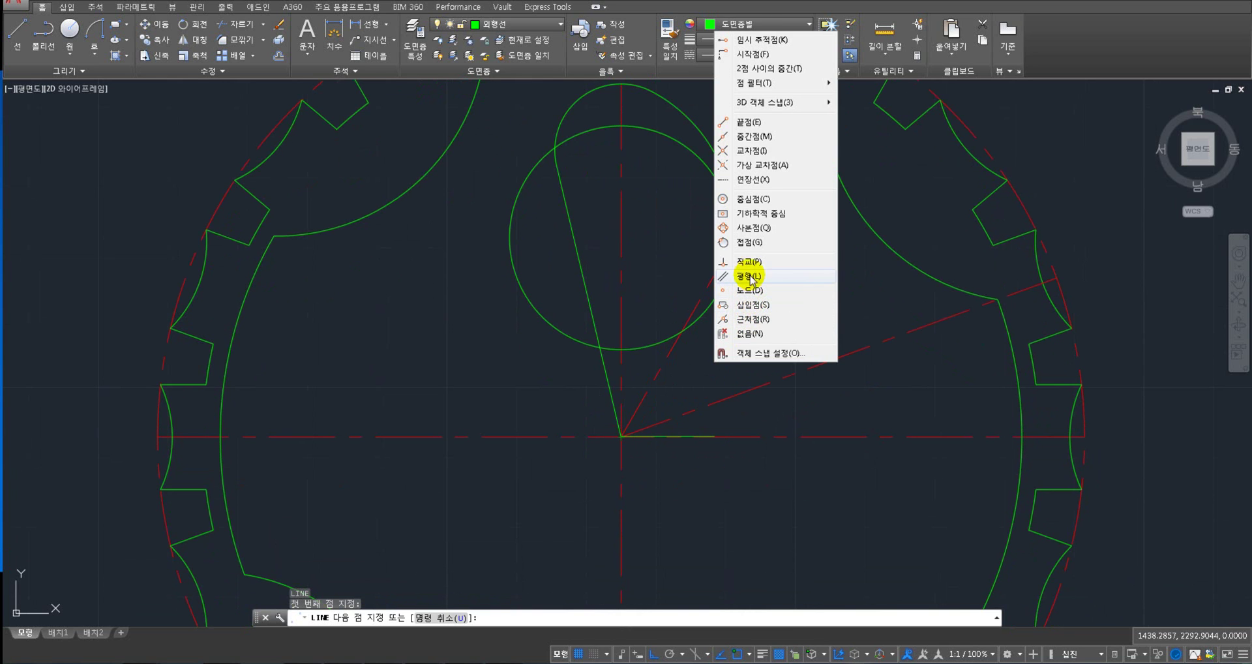
pyautogui.click(750, 242)
pyautogui.click(725, 280)
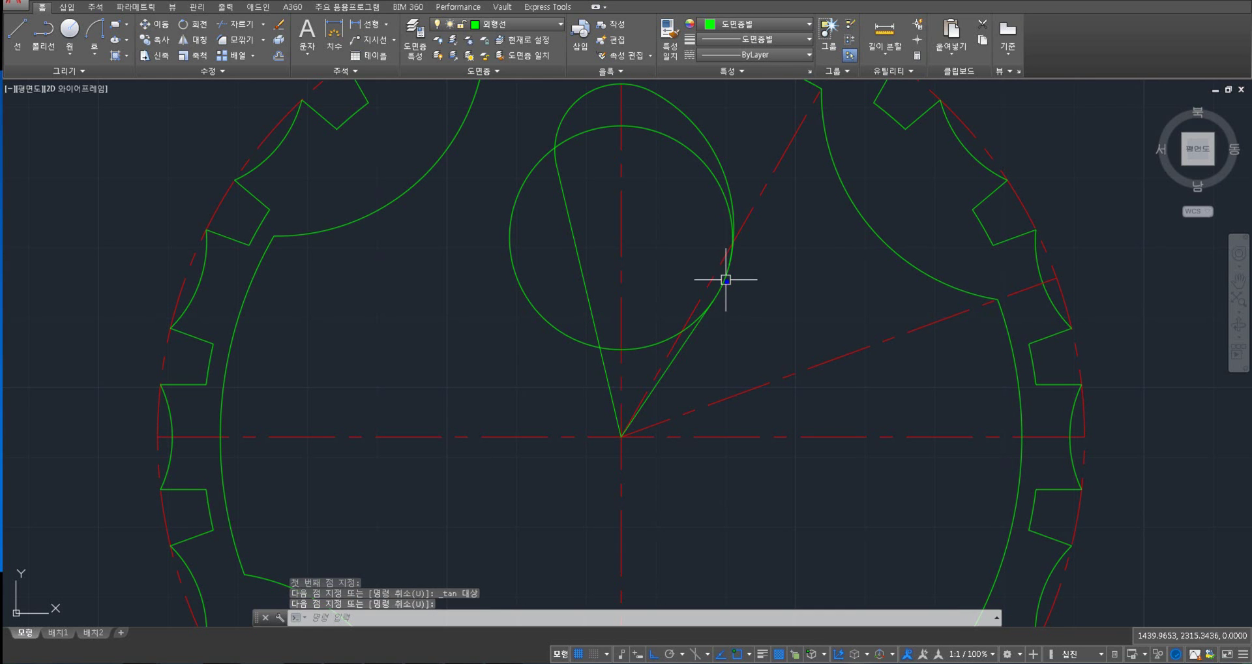
pyautogui.press('Escape')
pyautogui.press('Escape')
# - Trim away the leftover arc of the construction circle to leave the teardrop outline
pyautogui.write('re')
pyautogui.press('Escape')
pyautogui.write('tr')
pyautogui.press('Return')
pyautogui.click(676, 347)
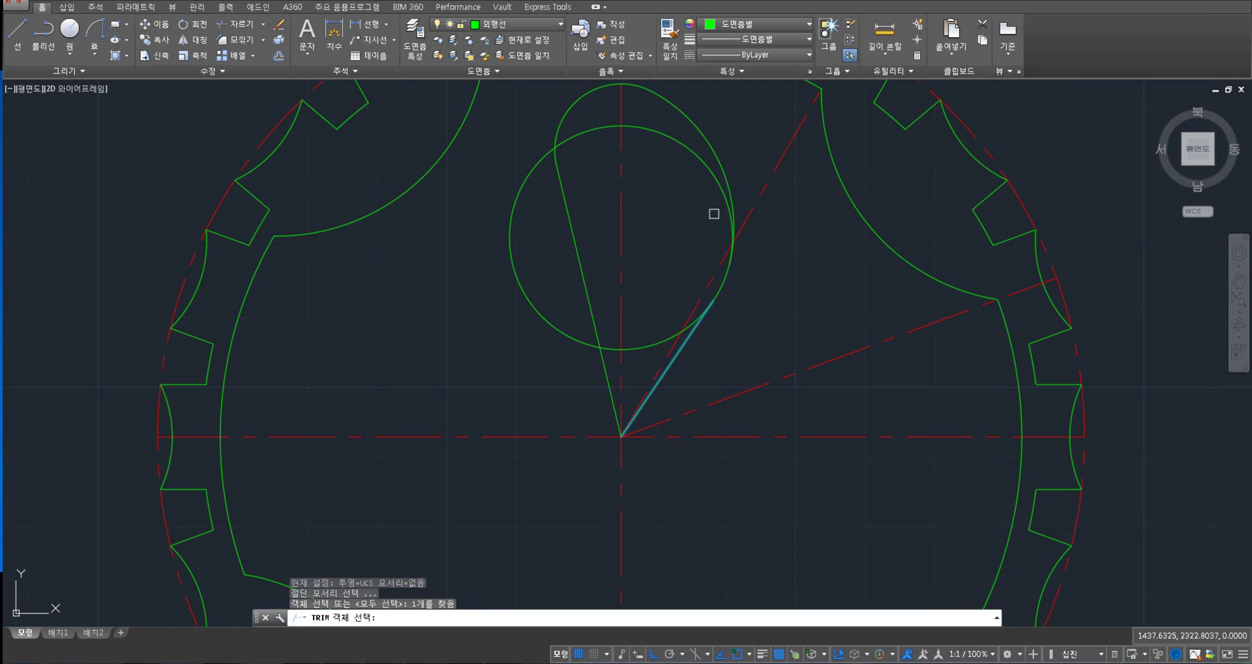
pyautogui.click(725, 173)
pyautogui.press('Return')
pyautogui.click(717, 174)
pyautogui.click(708, 175)
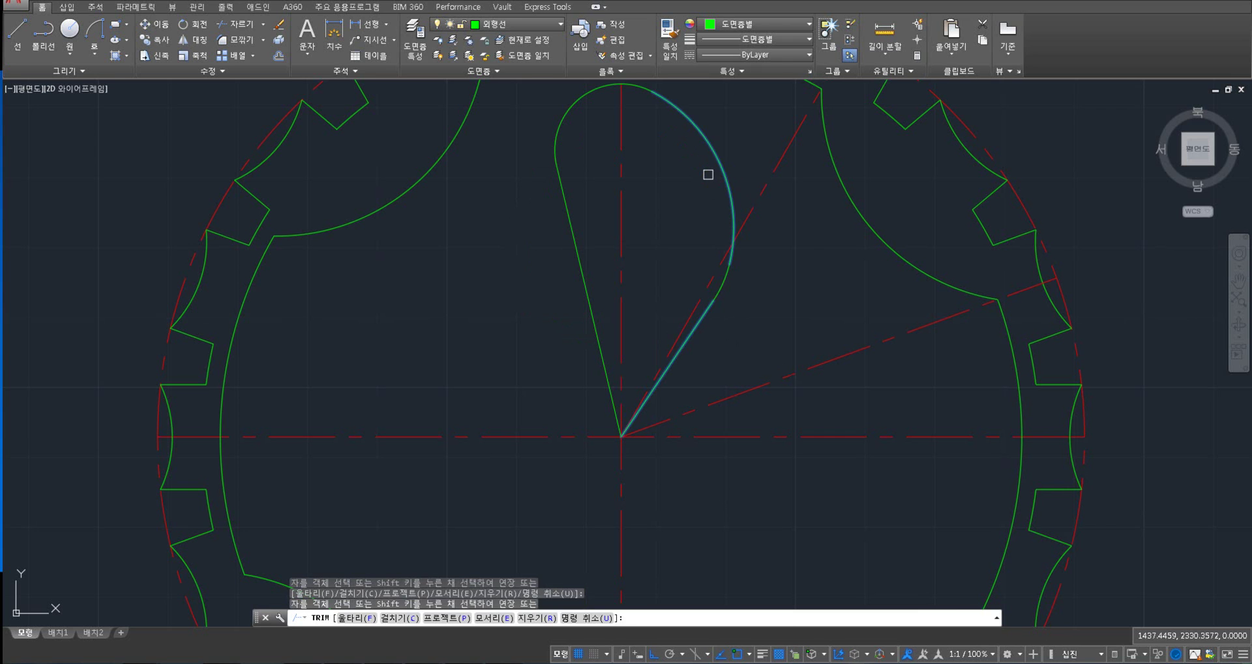
pyautogui.press('Escape')
pyautogui.moveTo(665, 214); pyautogui.dragTo(672, 238, button='middle')
# - Start an AR array and begin window-selecting the teardrop outline
pyautogui.write('ar')
pyautogui.press('Return')
pyautogui.click(541, 97)
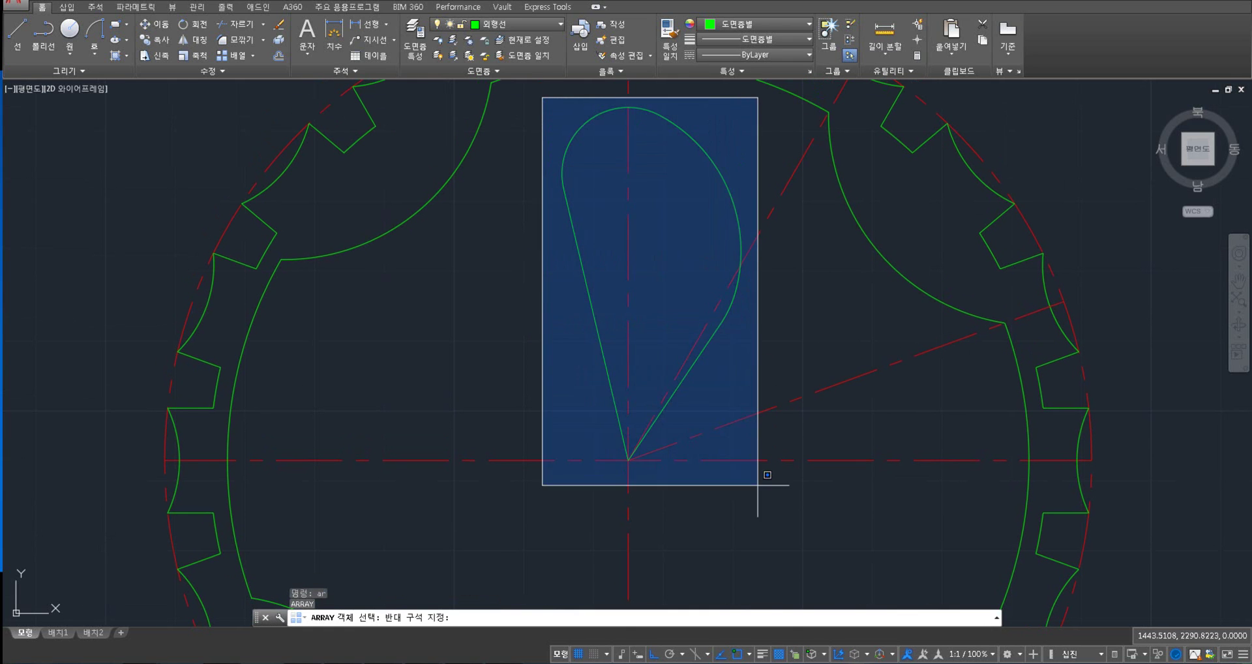
# - Polar-array the teardrop around the hub point at 90° spacing, giving four spokes
pyautogui.click(758, 456)
pyautogui.rightClick(732, 466)
pyautogui.press('Return')
pyautogui.click(628, 460)
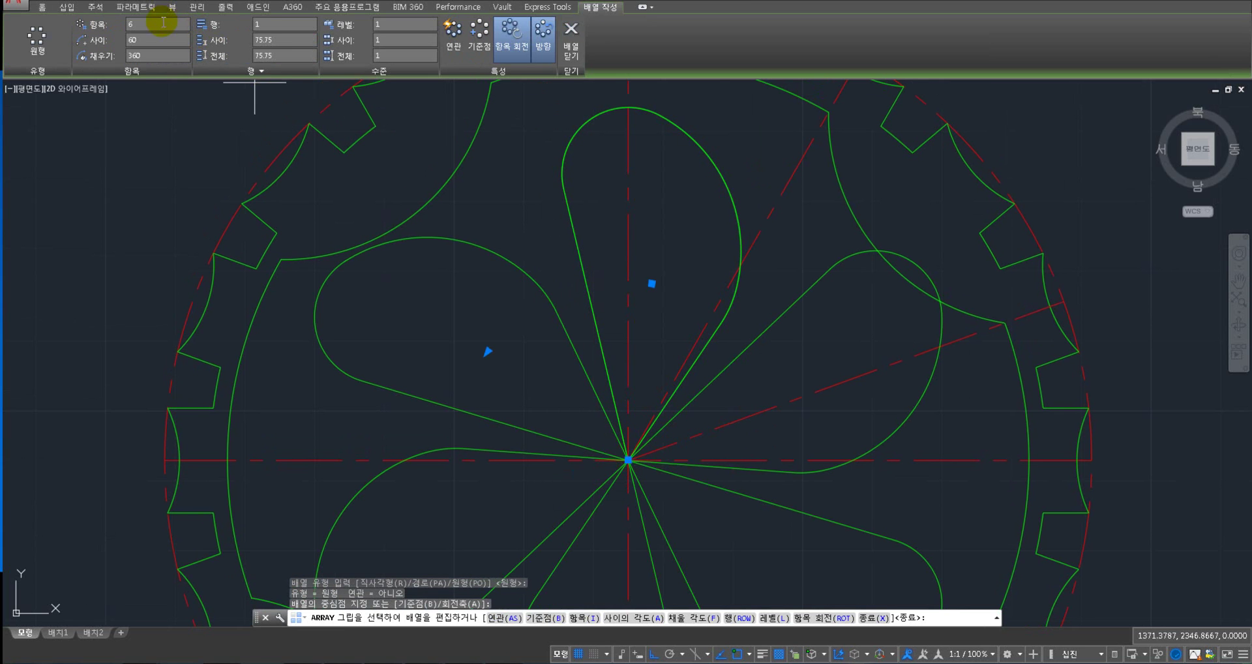
pyautogui.click(121, 39)
pyautogui.press('Return')
pyautogui.press('Return')
pyautogui.moveTo(572, 273); pyautogui.dragTo(549, 153, button='middle')
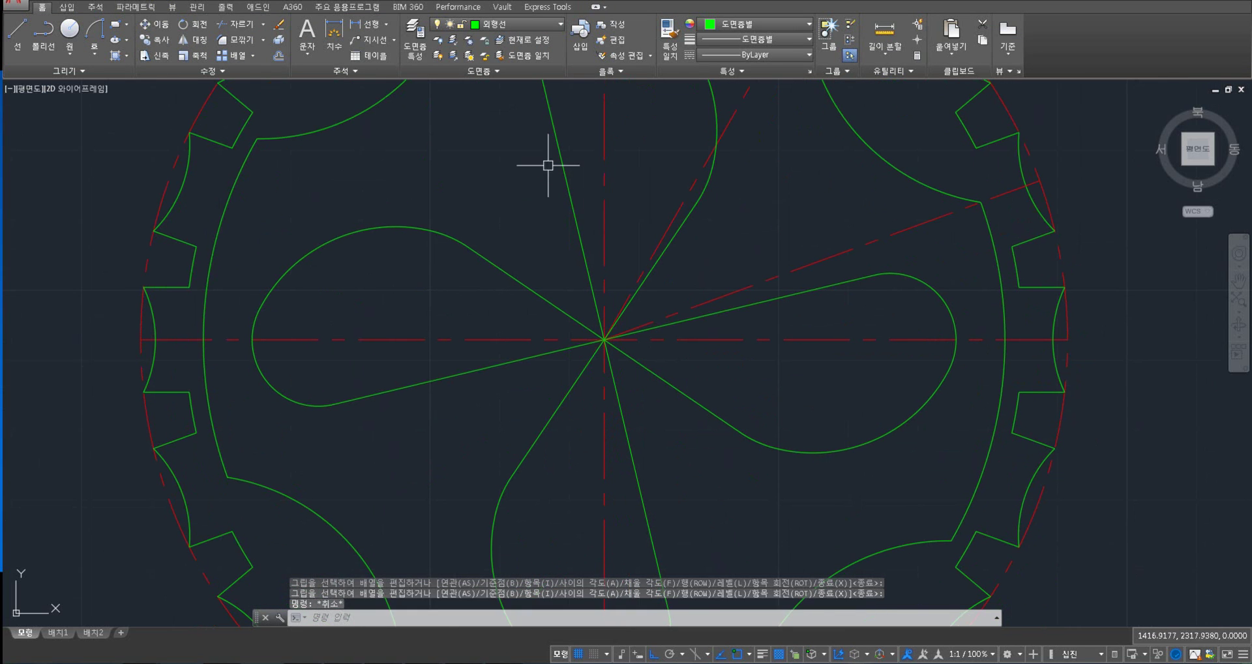
pyautogui.write('c')
pyautogui.press('Return')
# - Draw a 12.5-diameter hub circle and a 3.5-radius inner circle at the centre
pyautogui.click(602, 337)
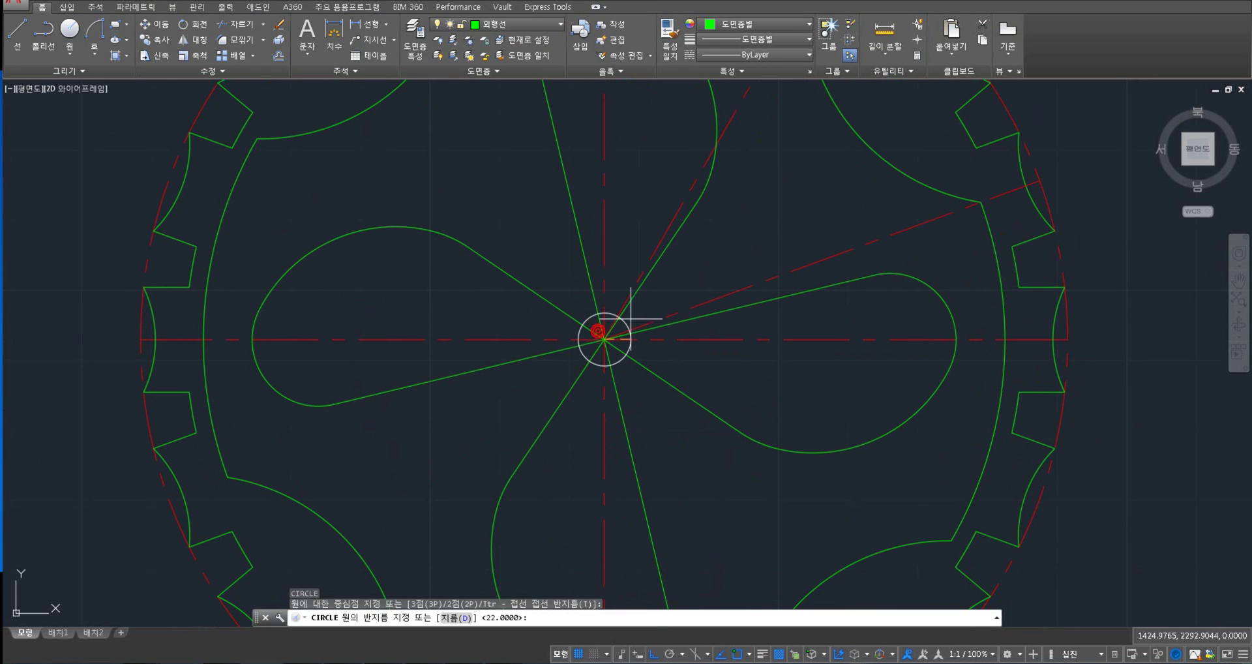
pyautogui.scroll(2, 611, 324)
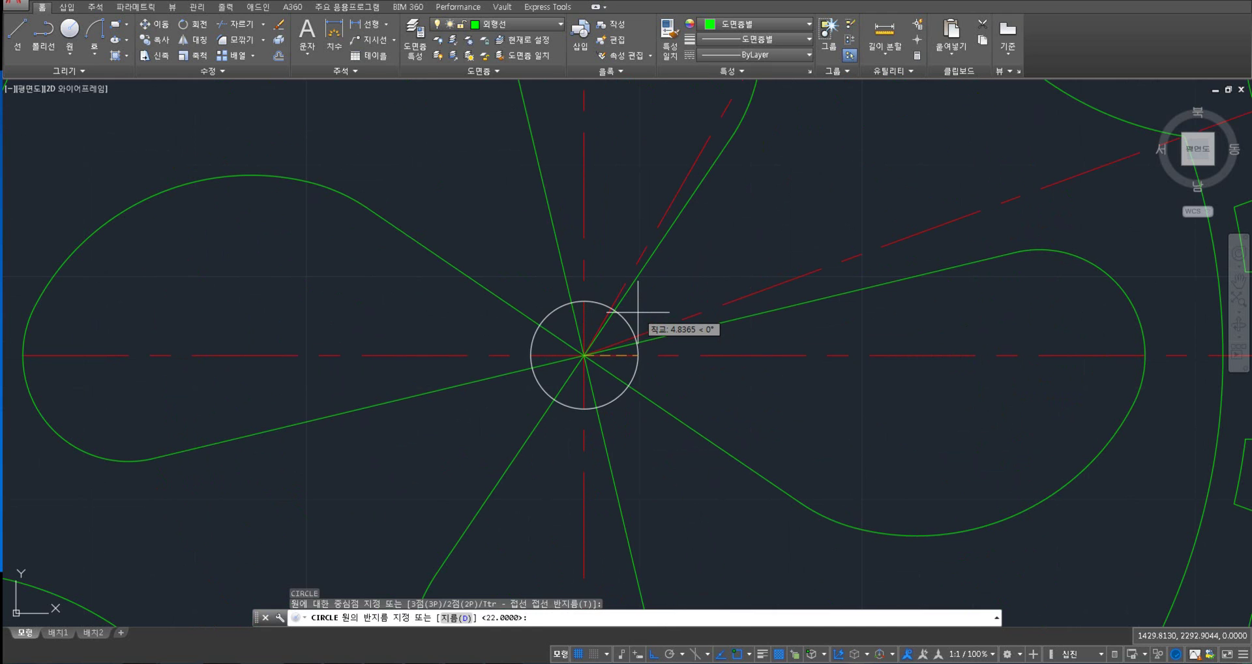
pyautogui.write('d')
pyautogui.press('Return')
pyautogui.write('12.5')
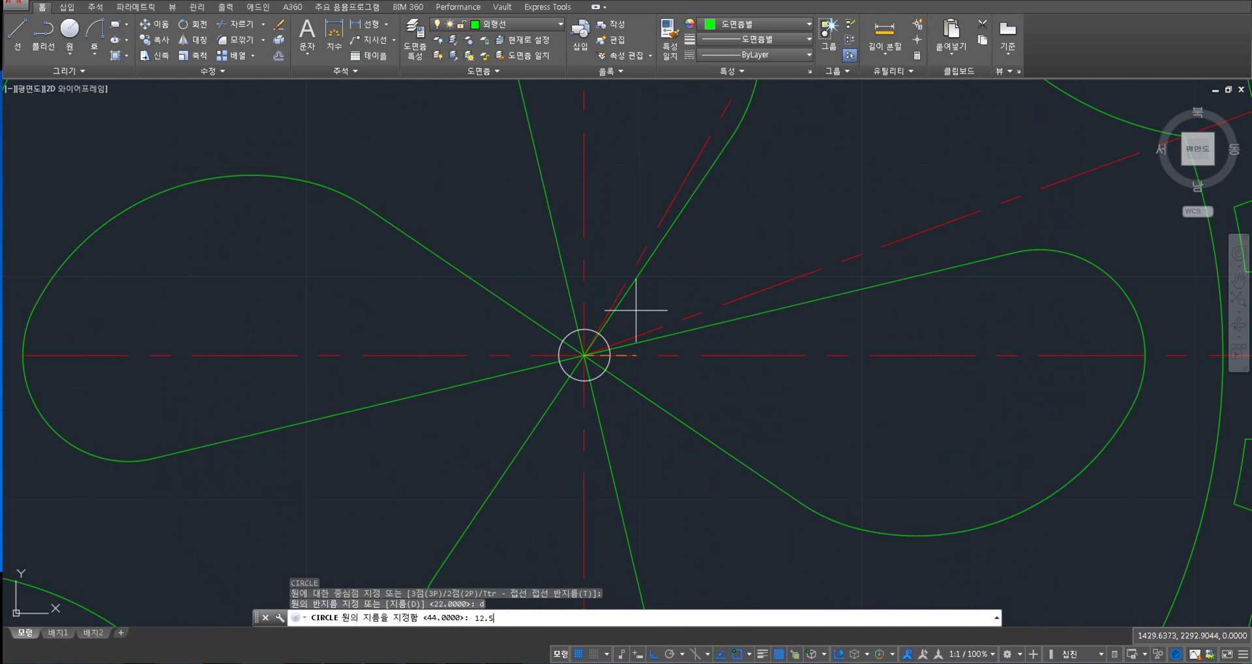
pyautogui.press('Return')
pyautogui.press('Return')
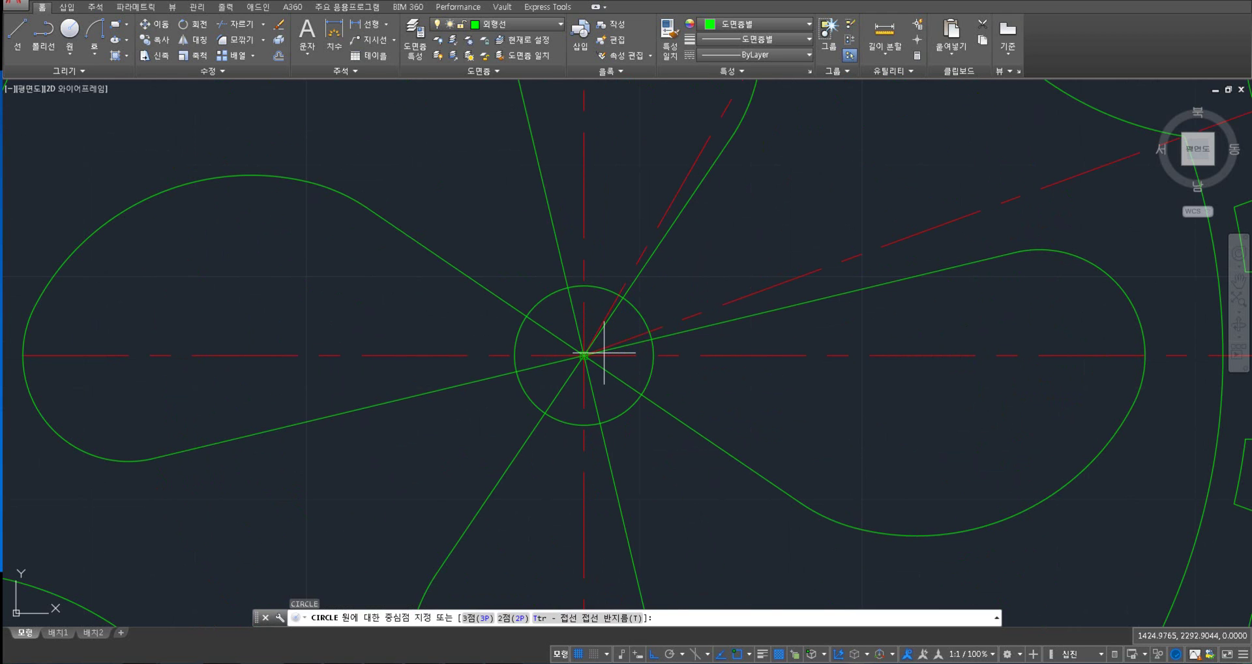
pyautogui.click(590, 355)
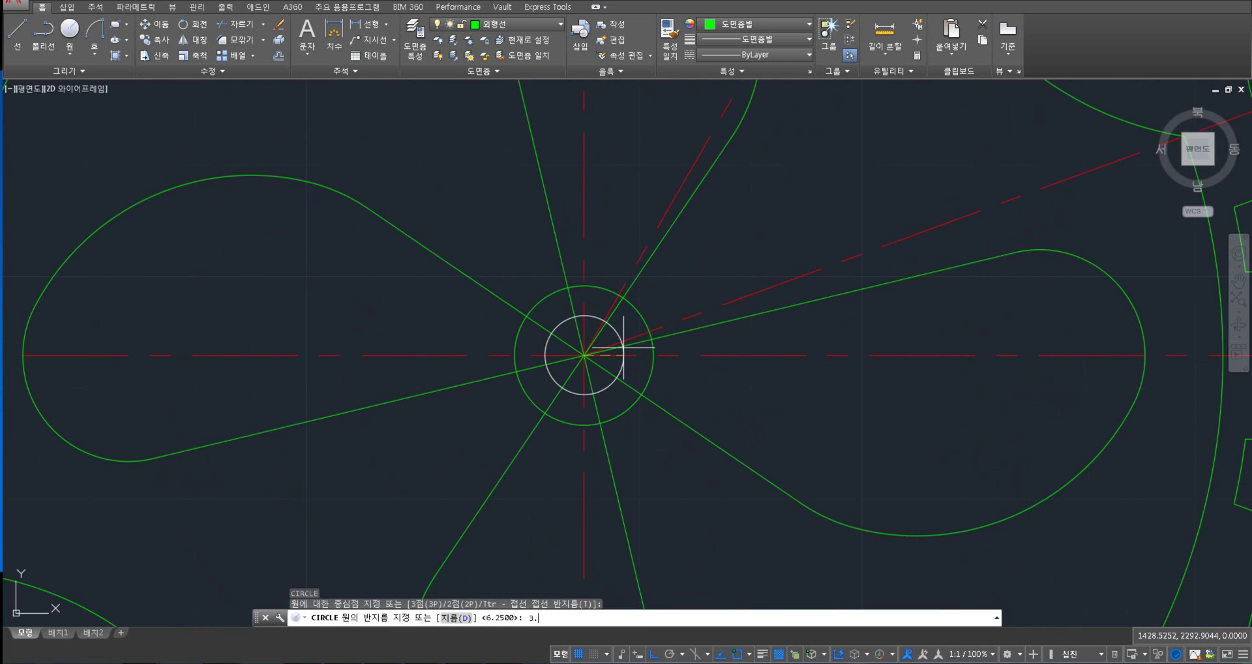
pyautogui.write('5')
pyautogui.press('Return')
pyautogui.press('Escape')
pyautogui.press('Escape')
pyautogui.scroll(4, 608, 352)
# - Trim the spoke lines inside the 12.5-diameter hub circle
pyautogui.write('tr')
pyautogui.press('Return')
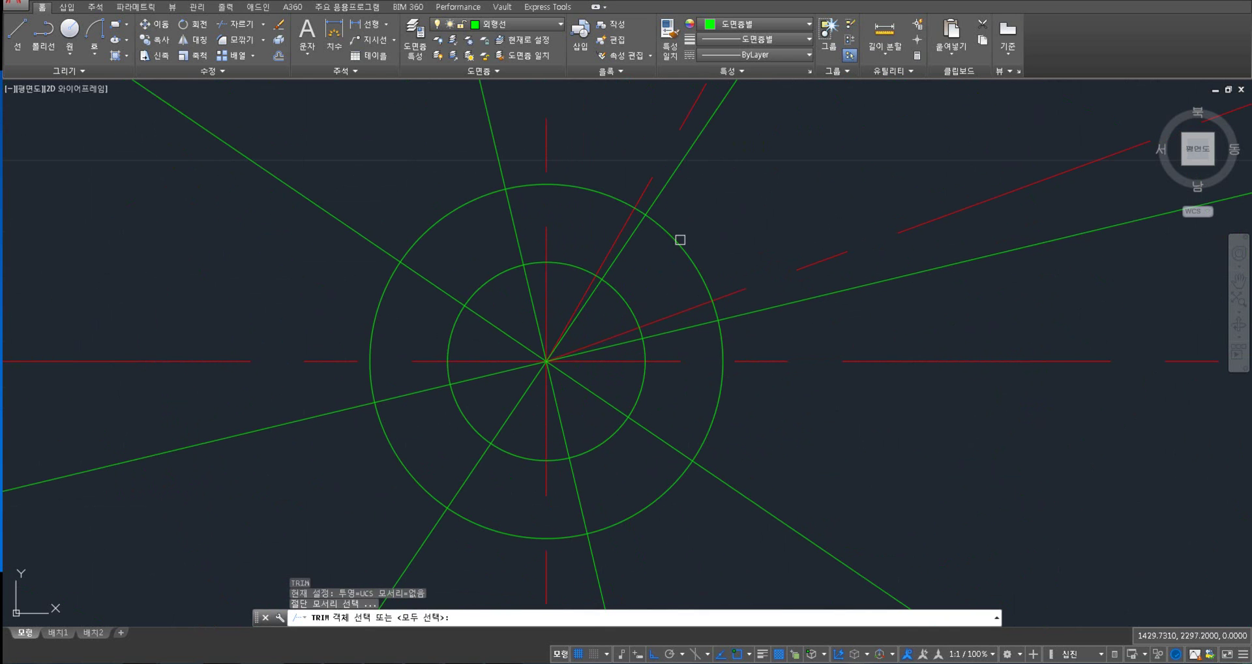
pyautogui.click(678, 242)
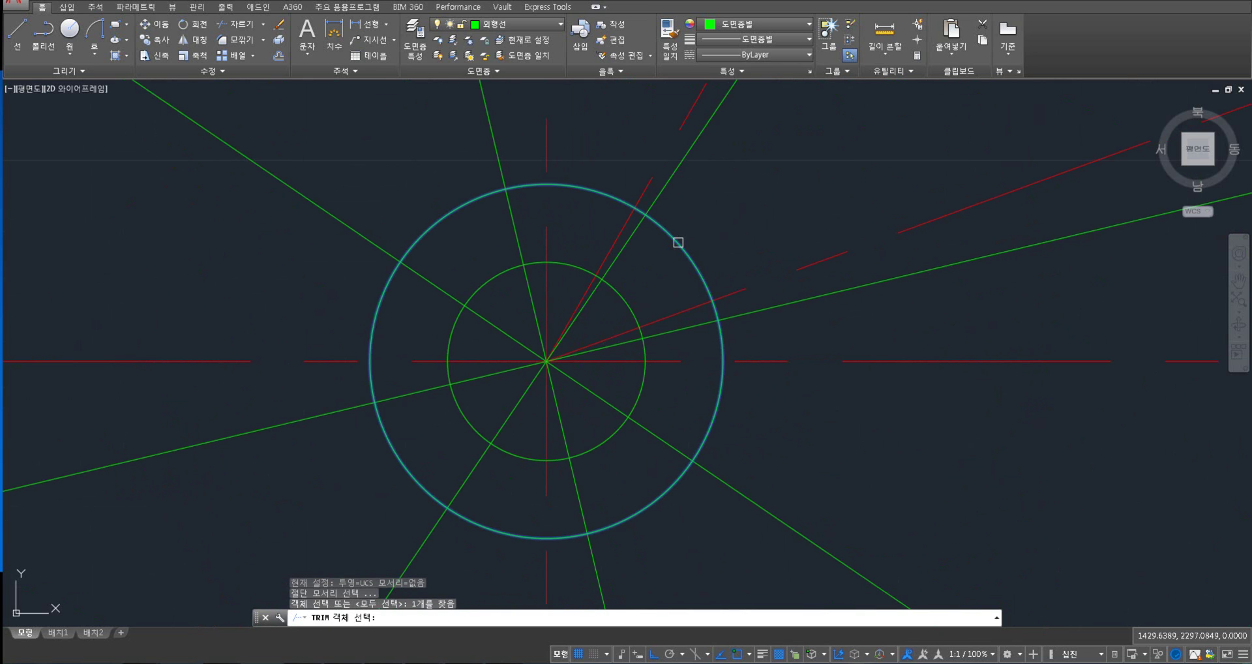
pyautogui.press('Return')
pyautogui.click(629, 242)
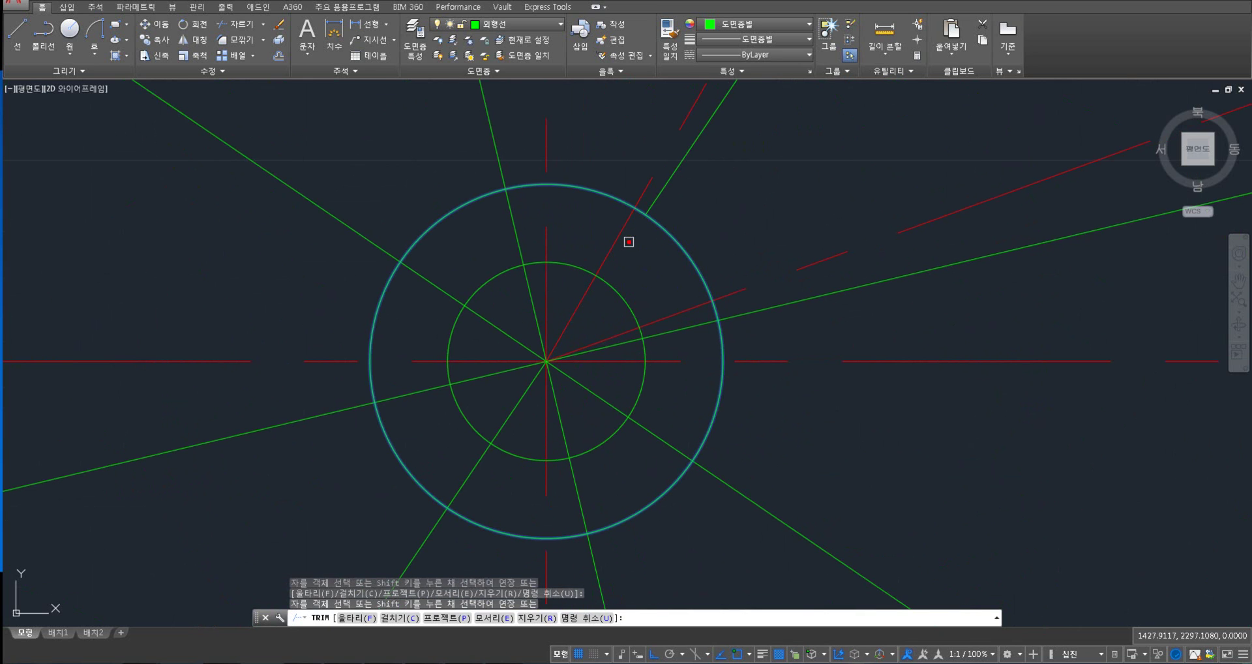
pyautogui.click(433, 285)
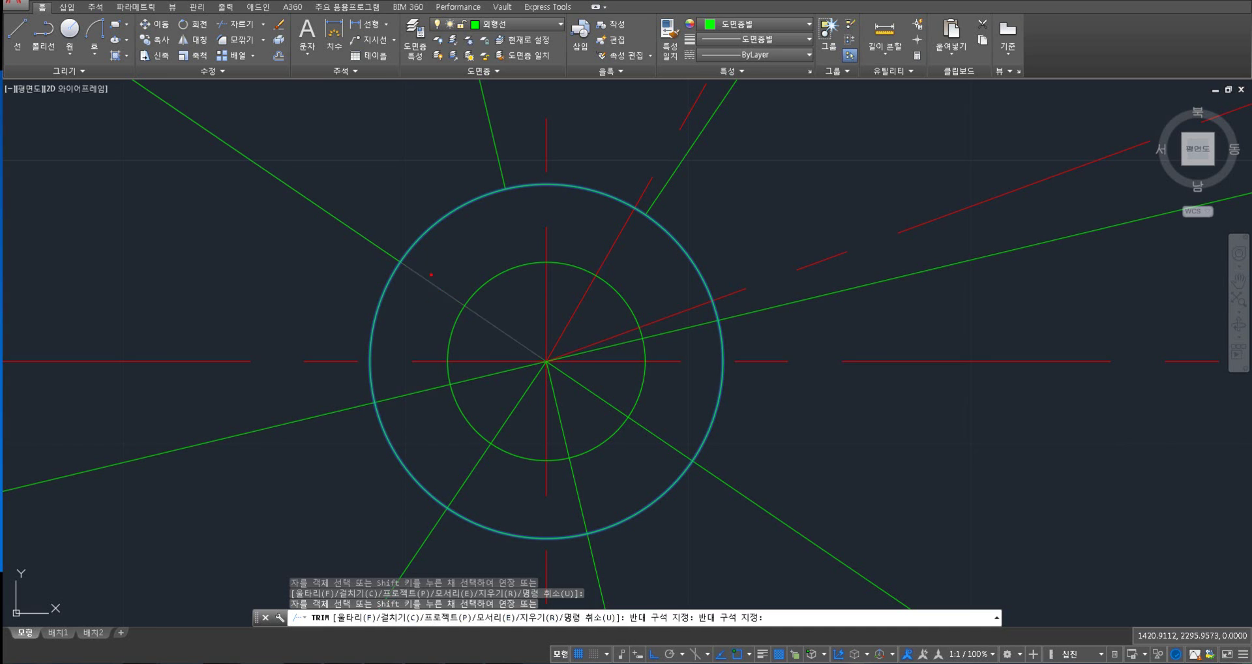
pyautogui.click(430, 389)
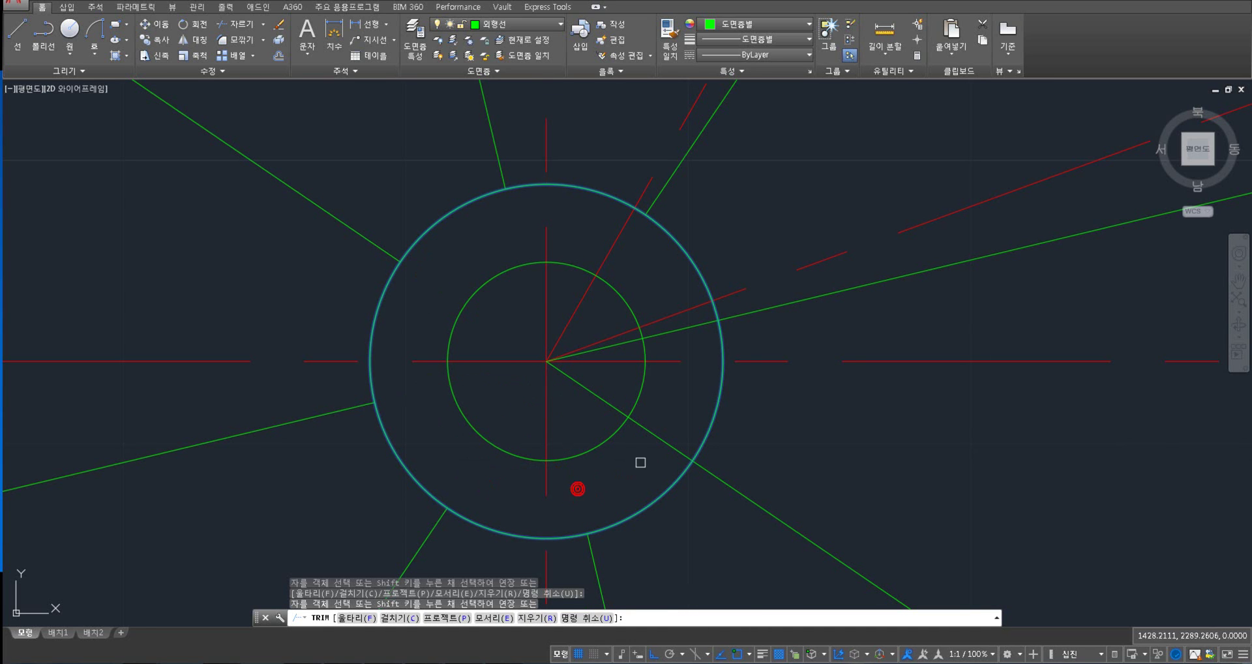
pyautogui.click(686, 327)
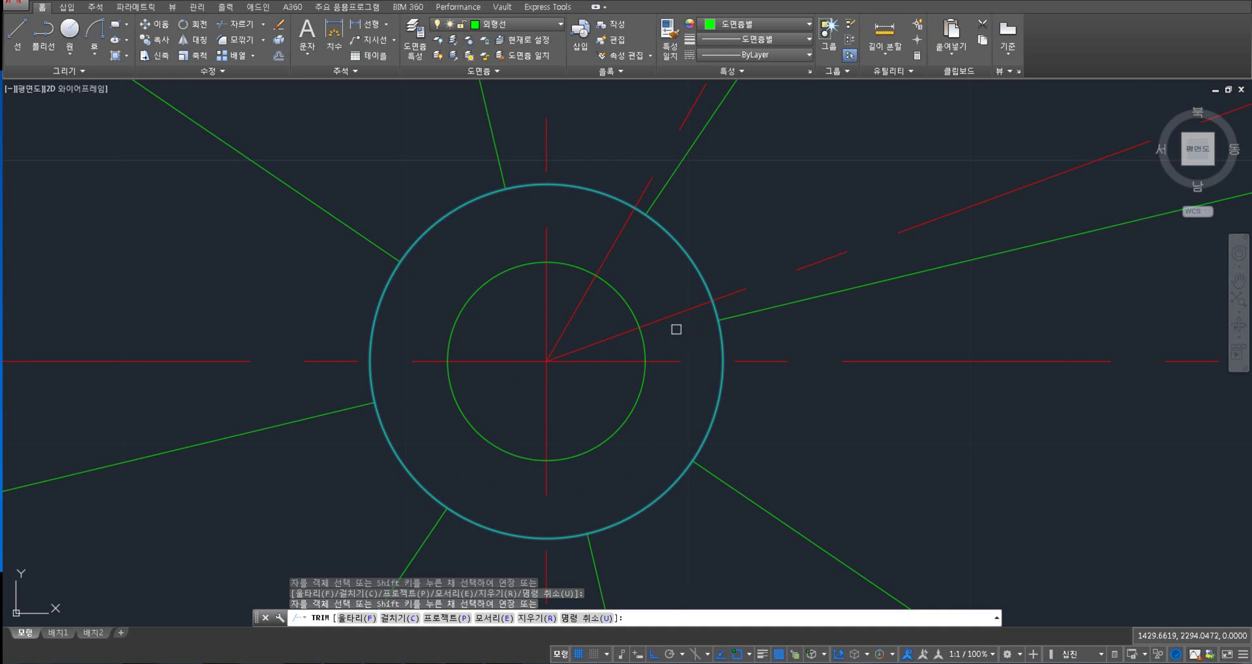
pyautogui.press('Return')
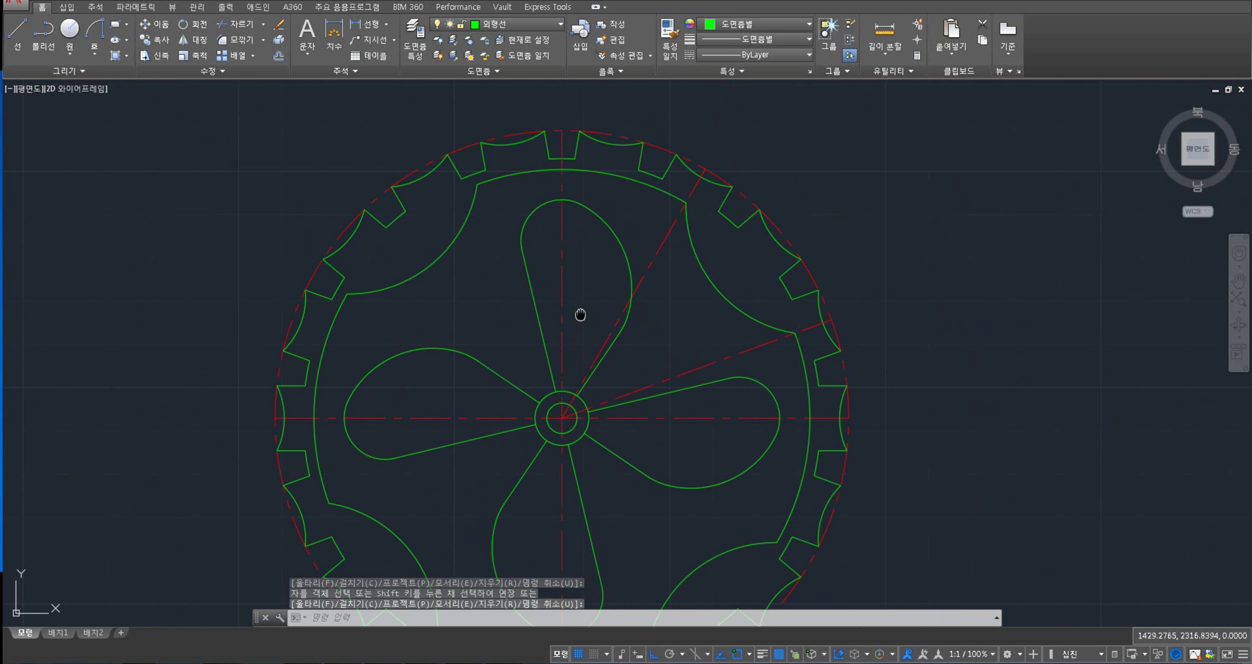
# - Draw two lines from the top tooth down to the hub centre
pyautogui.moveTo(578, 316); pyautogui.dragTo(585, 292, button='middle')
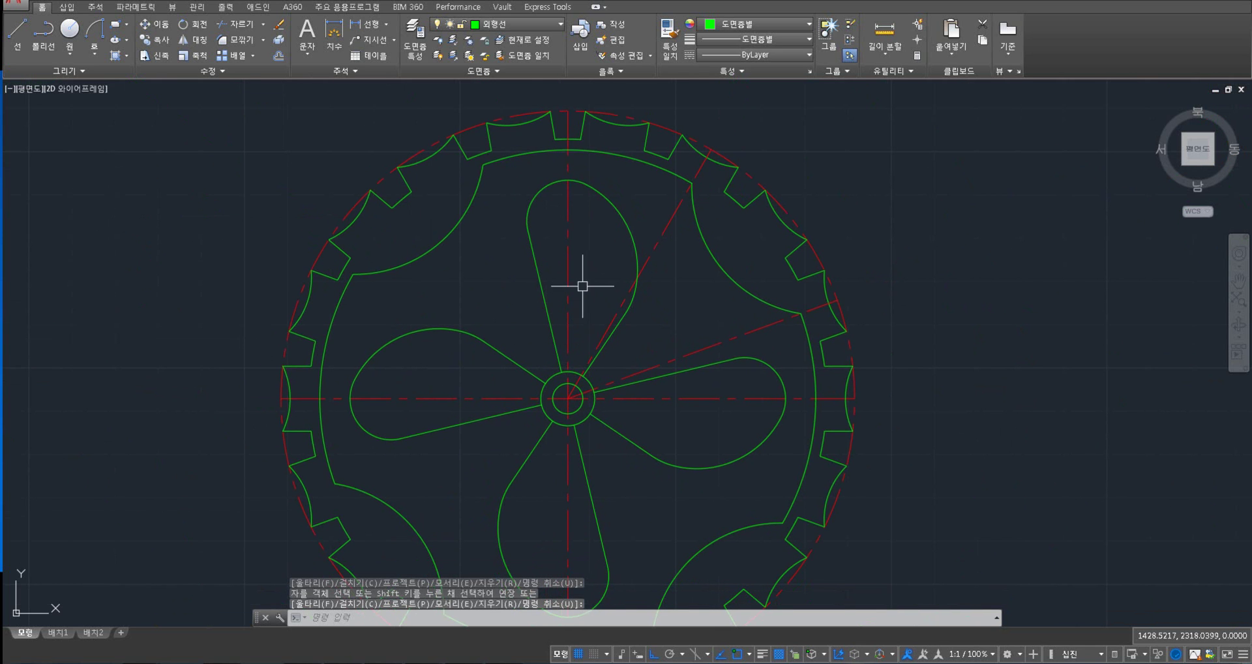
pyautogui.write('l')
pyautogui.press('Return')
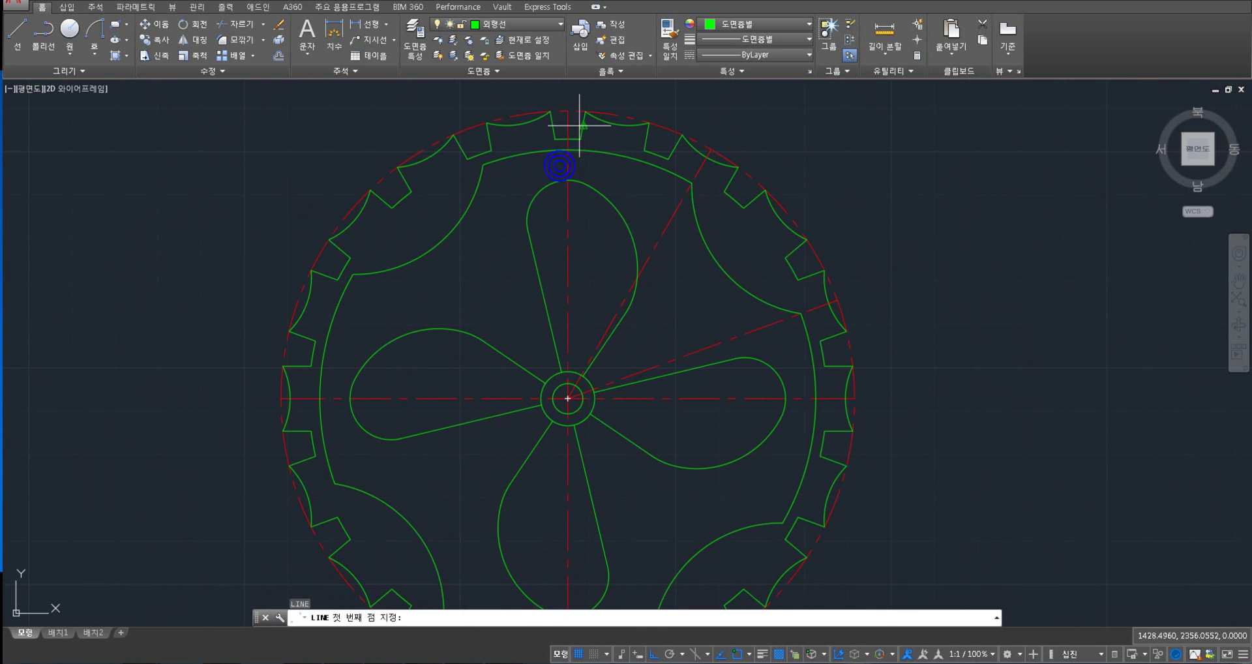
pyautogui.click(577, 121)
pyautogui.click(568, 397)
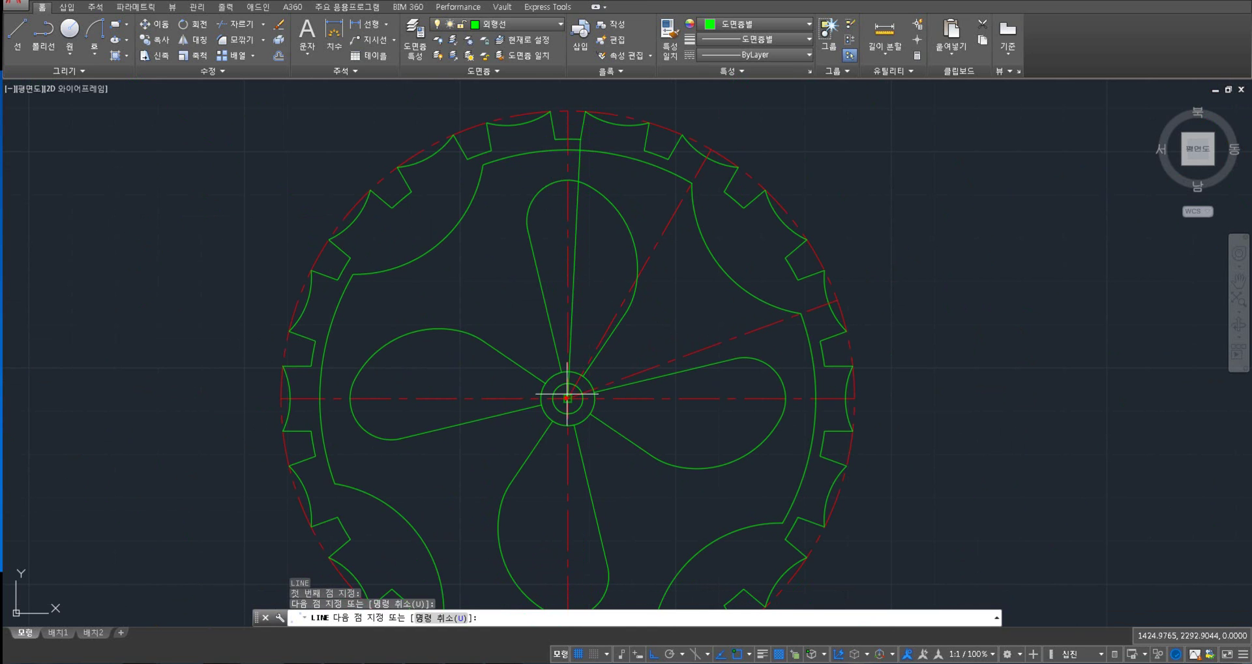
pyautogui.click(554, 141)
pyautogui.press('Return')
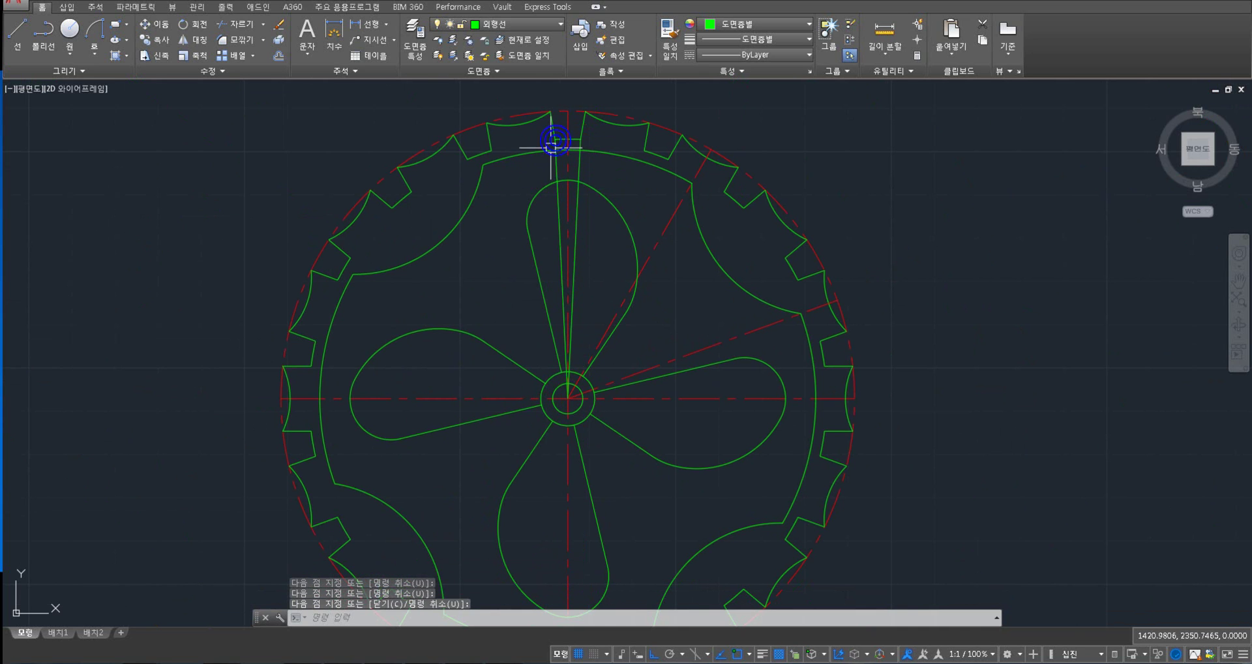
# - Match the red dash-dot centerline style onto both new top lines with MATCHPROP
pyautogui.write('ma')
pyautogui.press('Return')
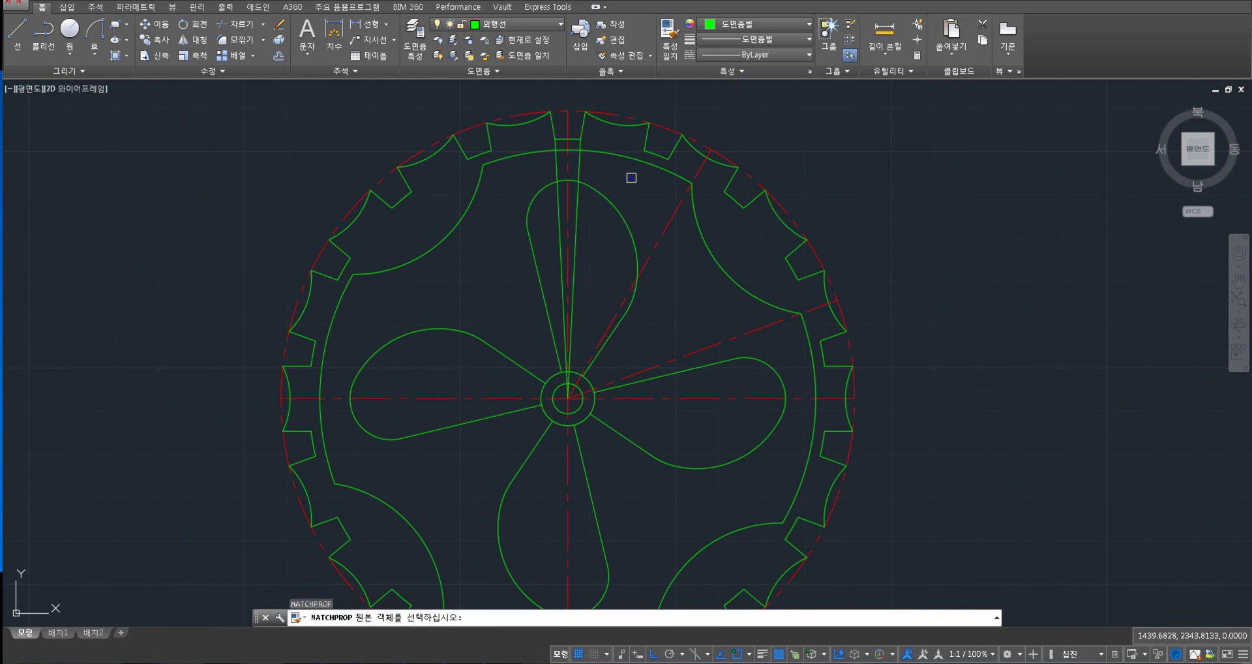
pyautogui.click(565, 165)
pyautogui.click(593, 194)
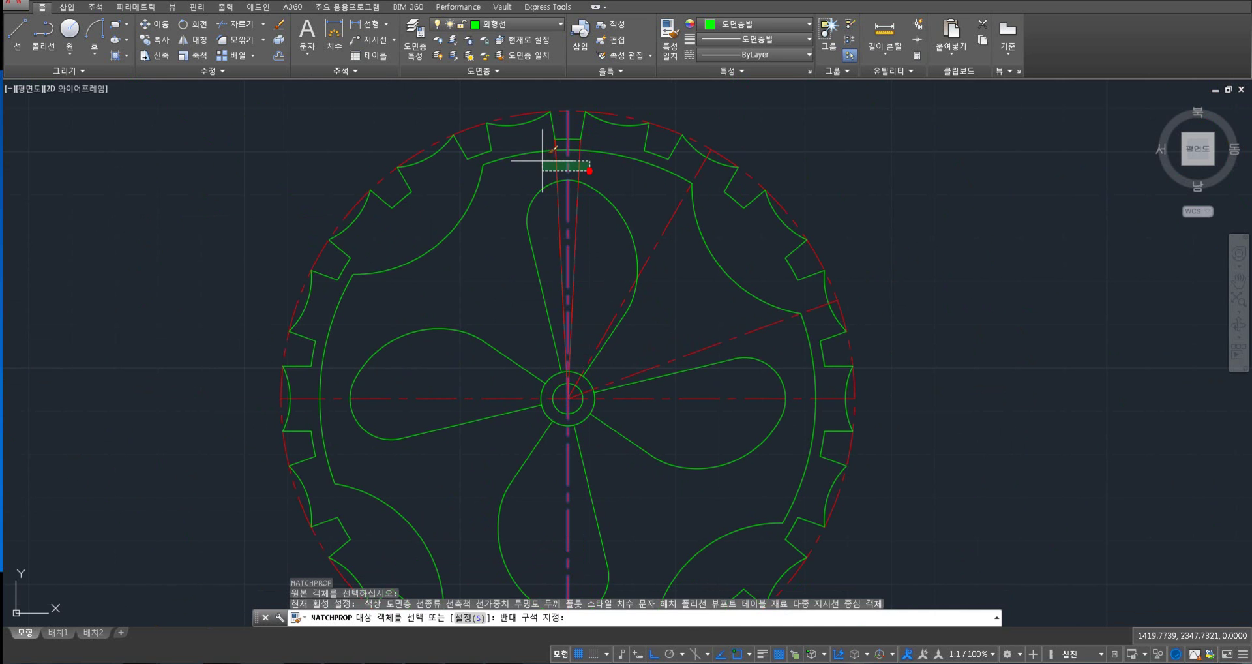
pyautogui.click(519, 130)
pyautogui.rightClick(535, 161)
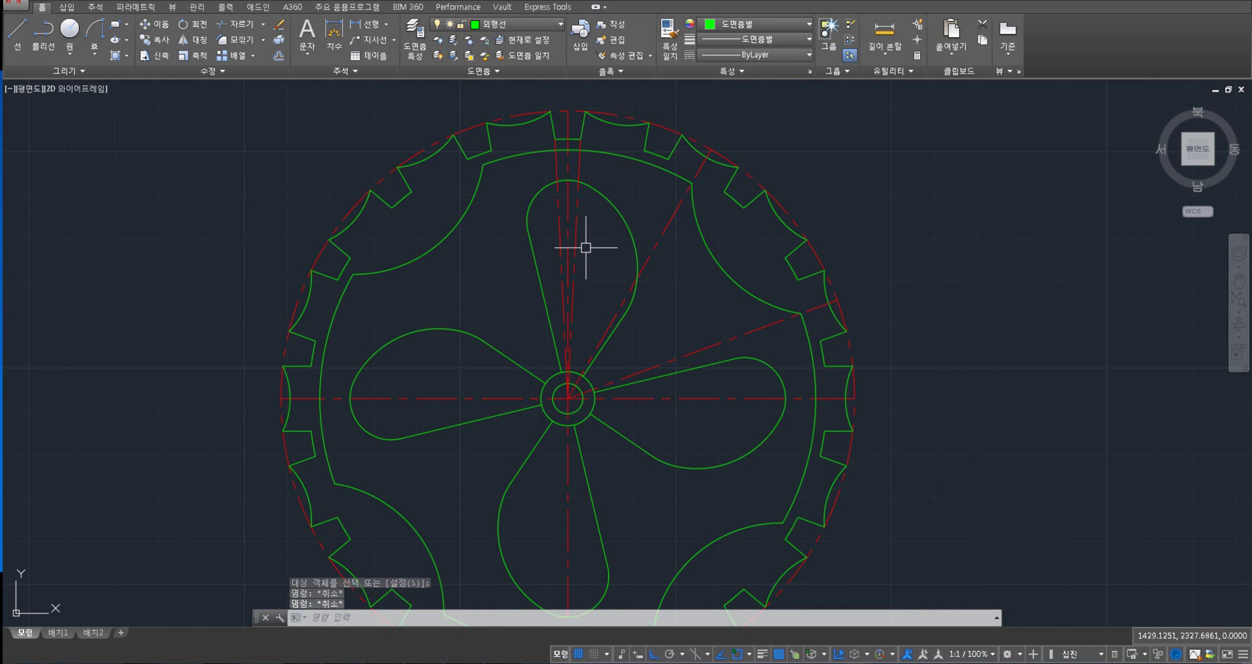
pyautogui.write('len')
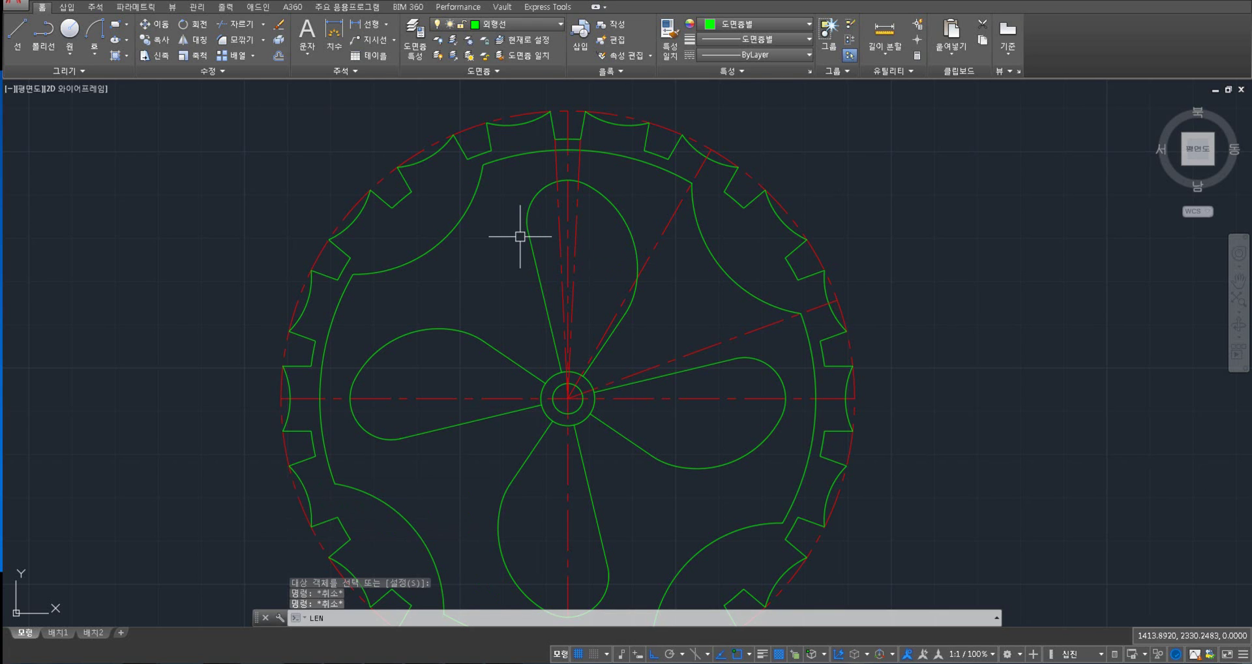
pyautogui.write('de')
# - Lengthen the right, upper-right and top centerline ends by a delta of 3
pyautogui.press('Return')
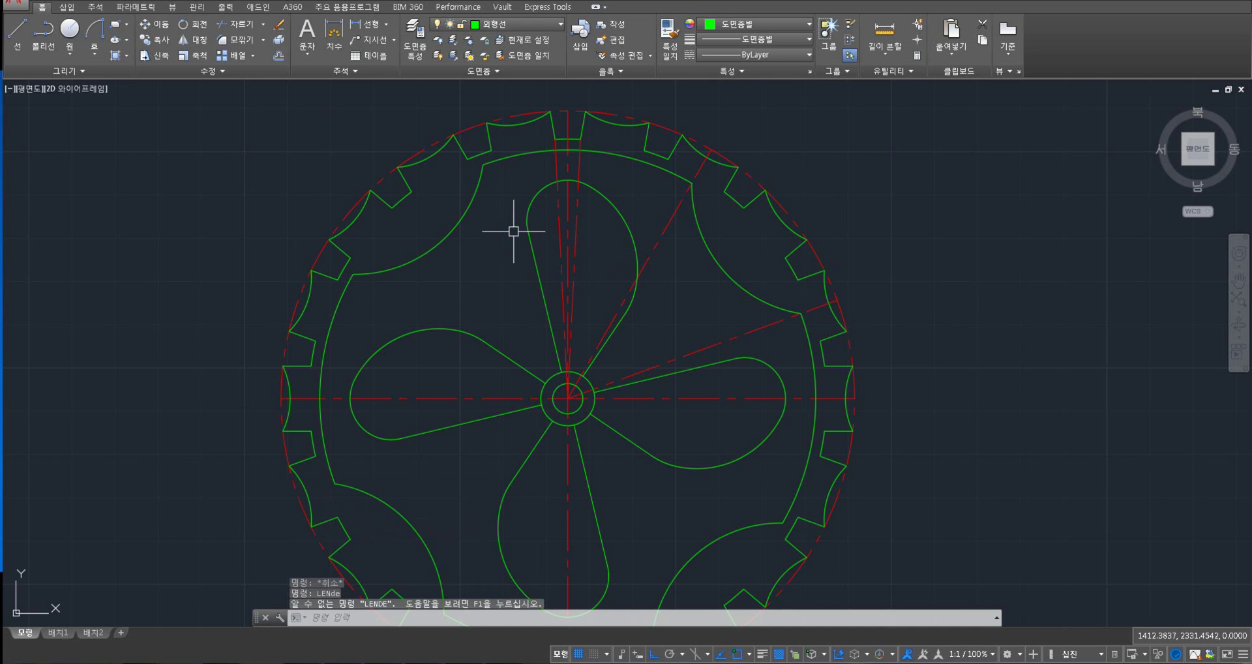
pyautogui.write('len')
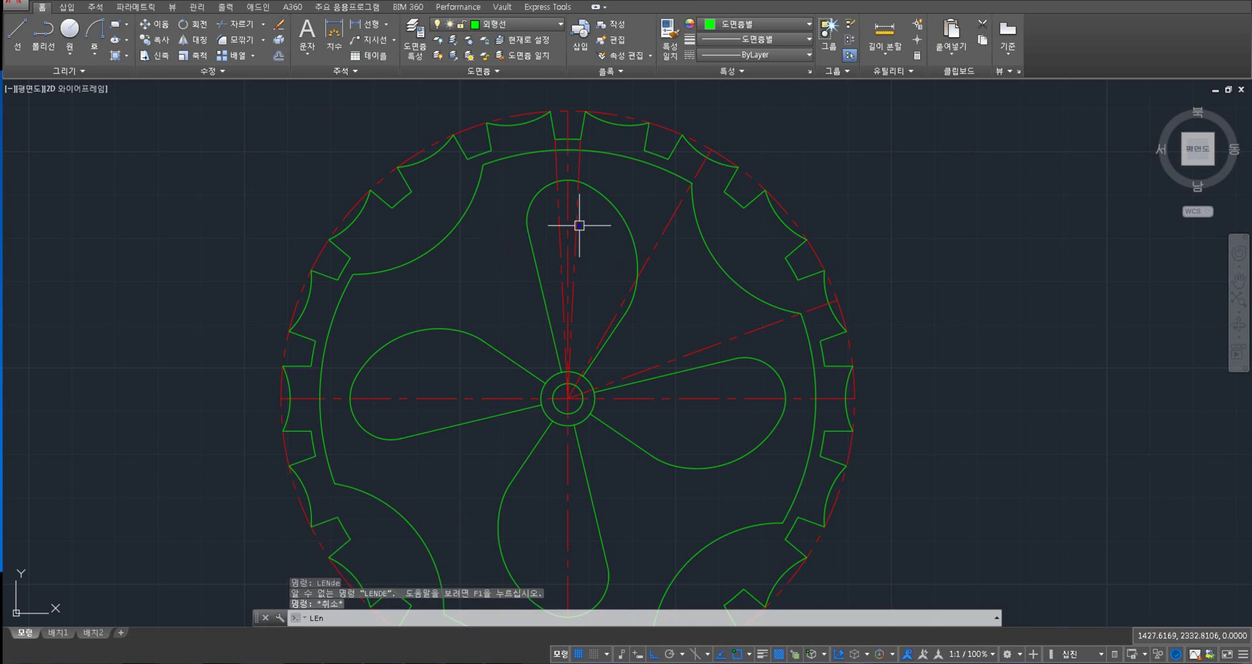
pyautogui.press('Return')
pyautogui.press('Return')
pyautogui.write('3')
pyautogui.press('Return')
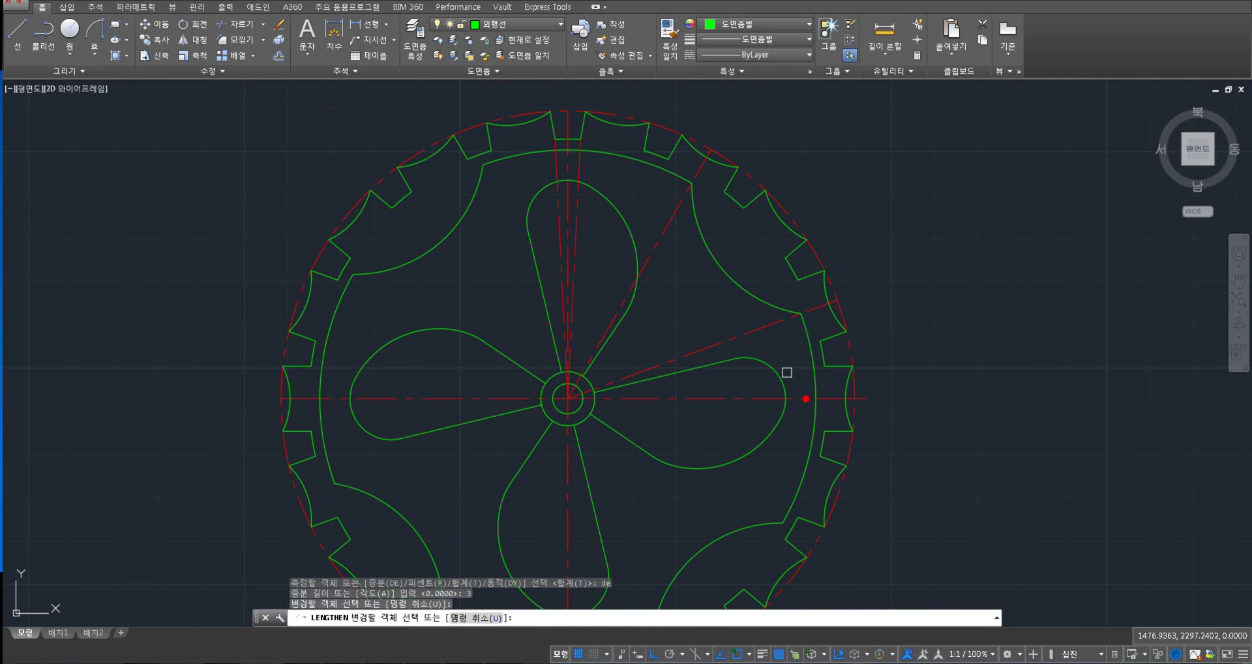
pyautogui.click(771, 327)
pyautogui.click(669, 223)
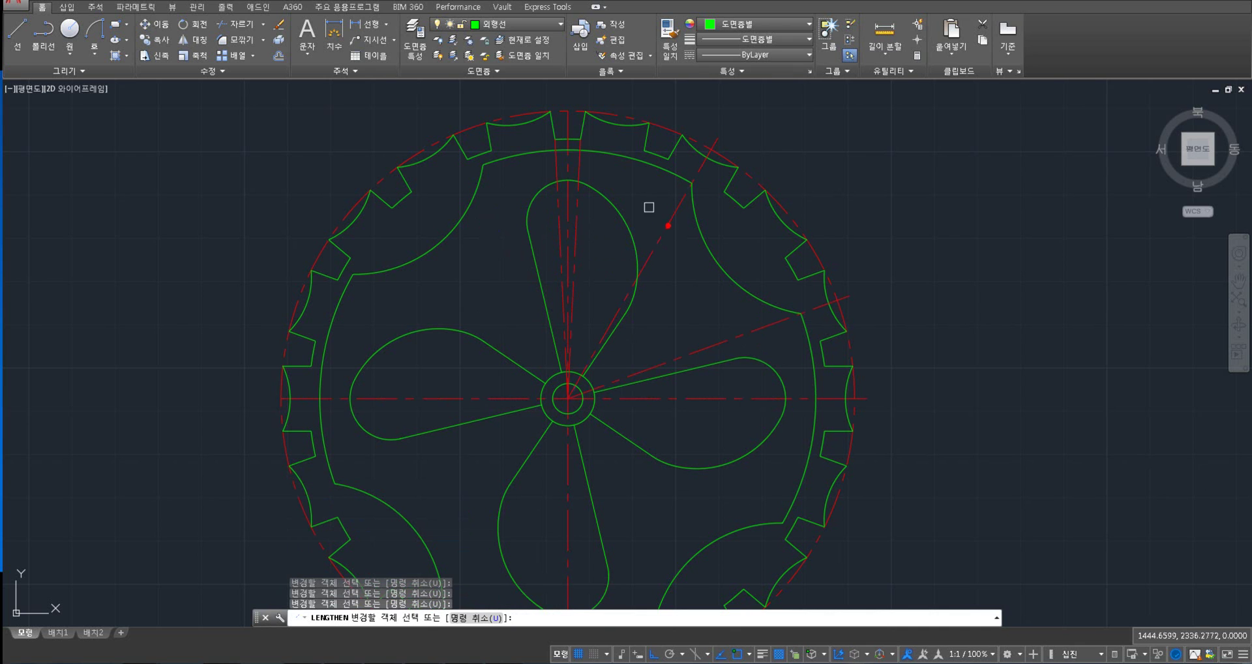
pyautogui.click(564, 122)
pyautogui.moveTo(324, 385); pyautogui.dragTo(371, 254, button='middle')
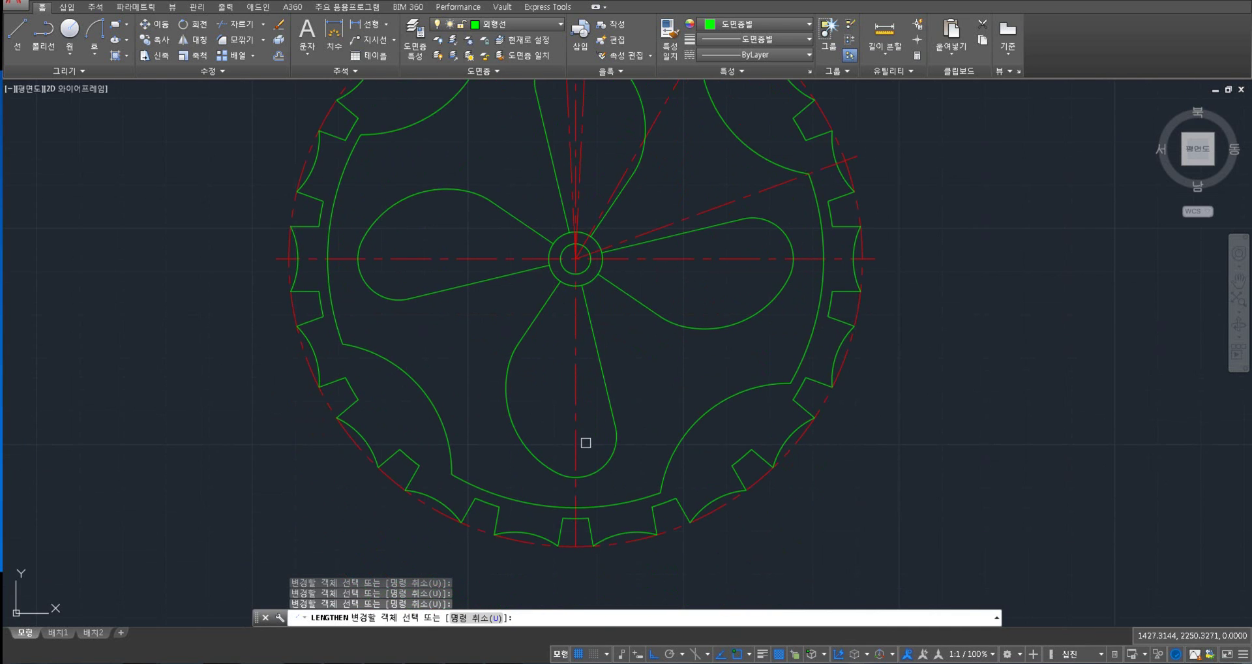